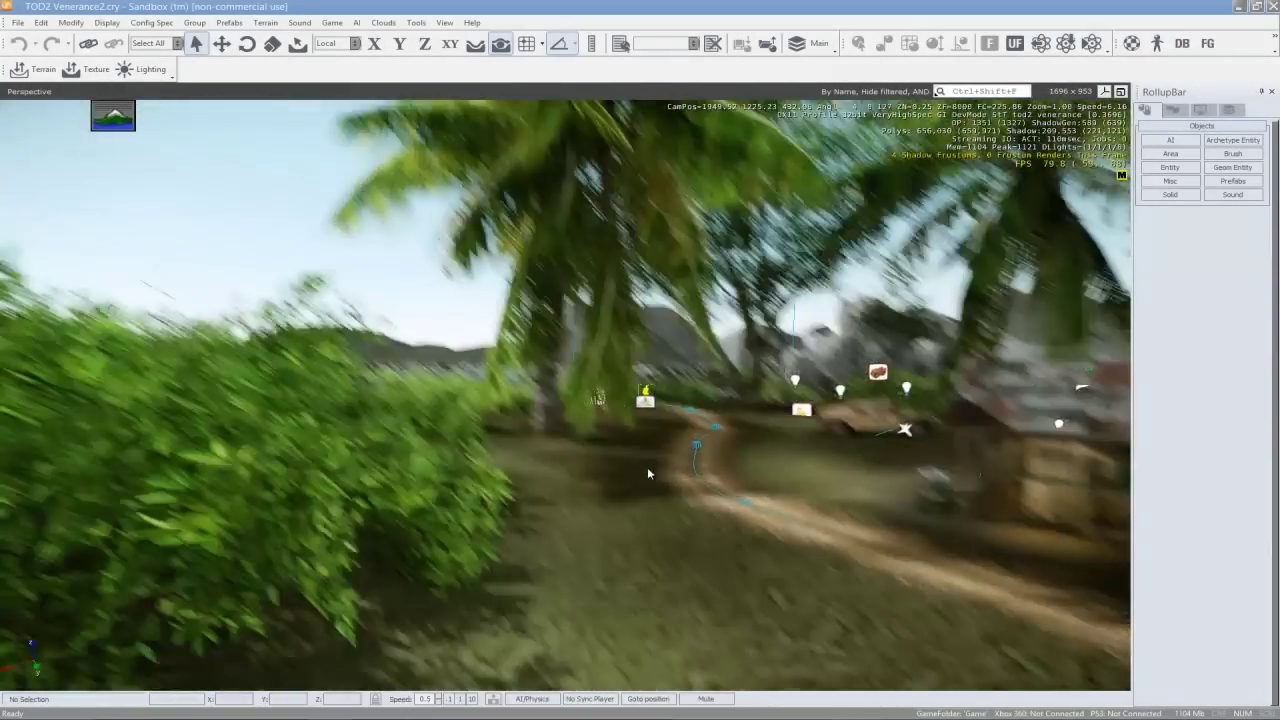
Look over the palm-lined dirt path, the render settings and the level's layers
key(w)
right_drag(647, 469, 696, 480)
key(w)
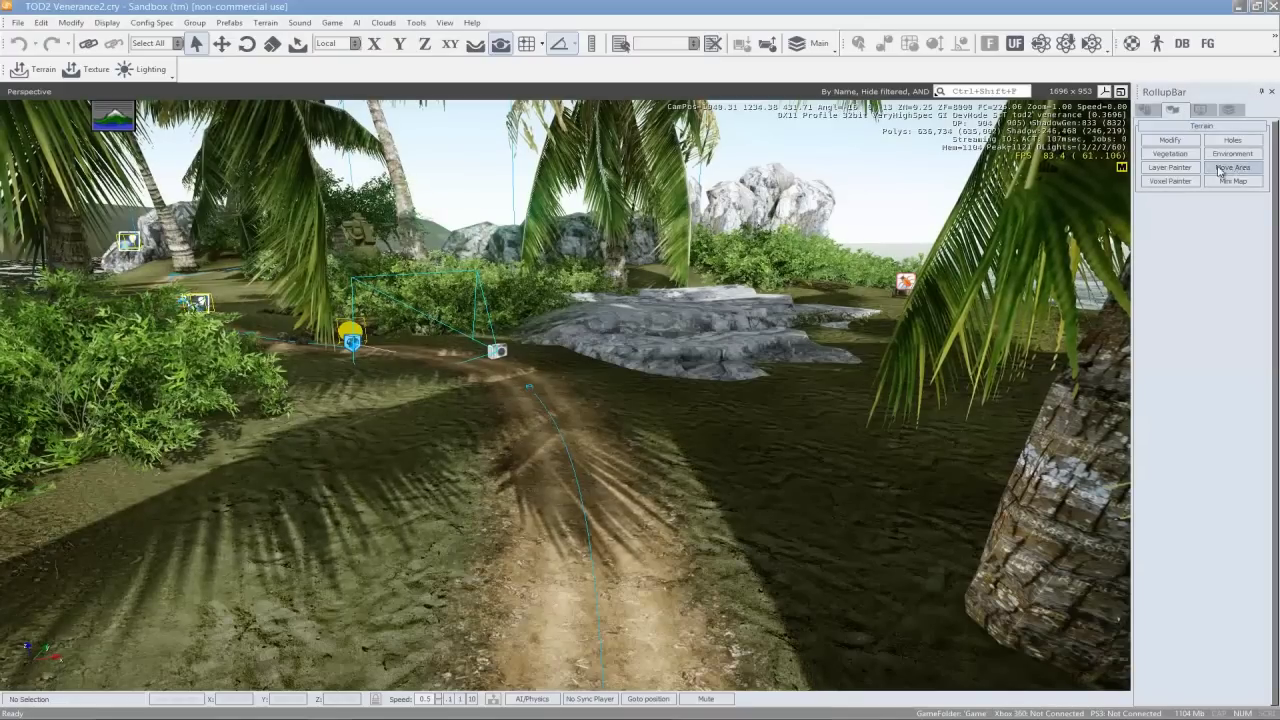
click(1203, 109)
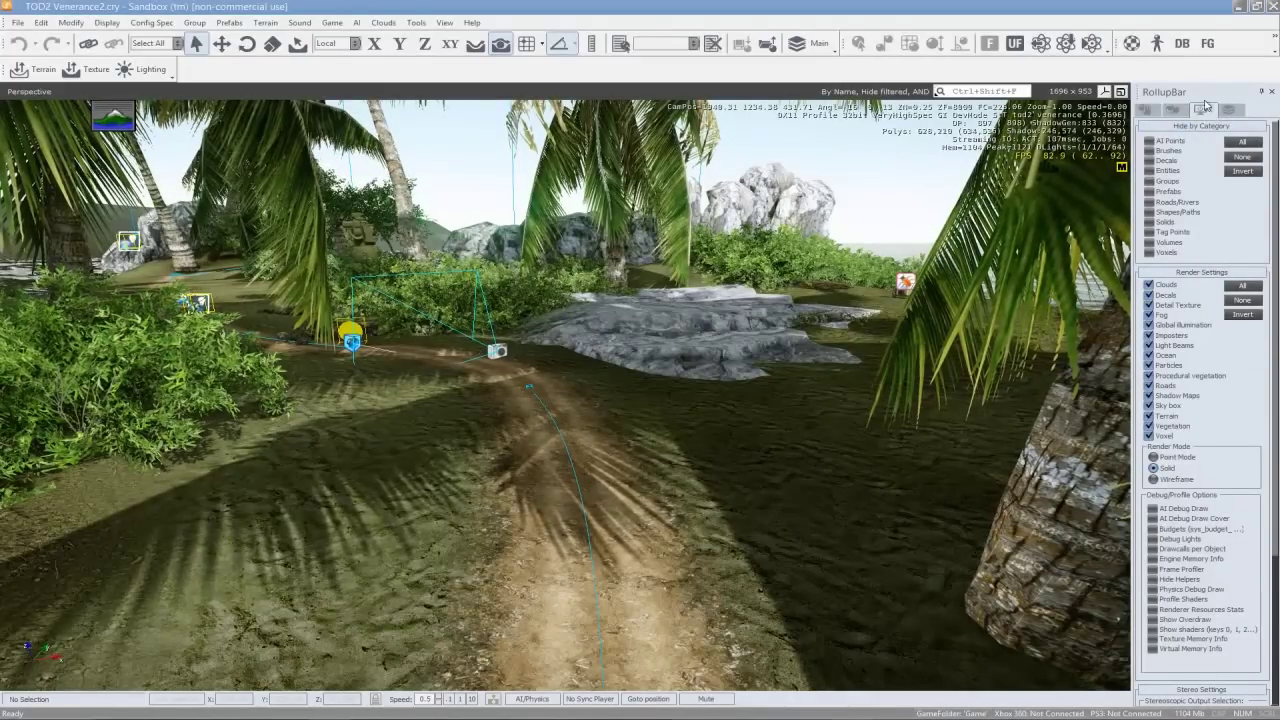
click(1229, 110)
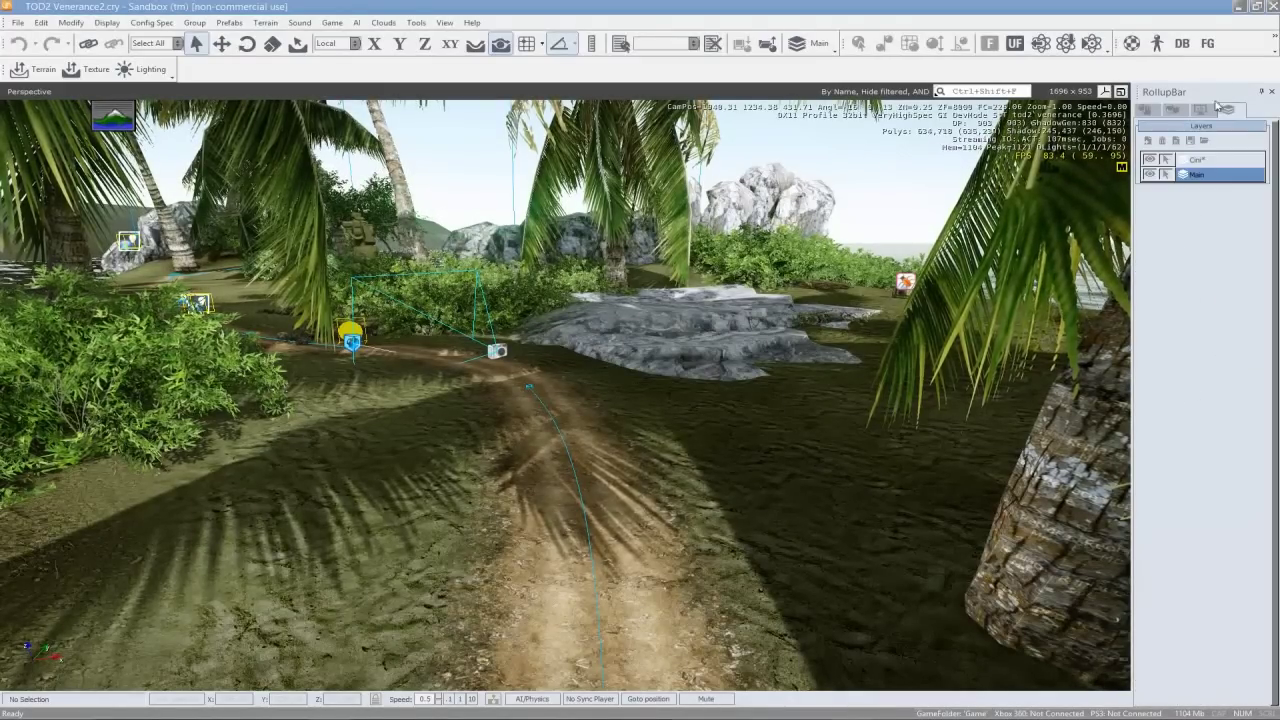
right_drag(1004, 200, 976, 206)
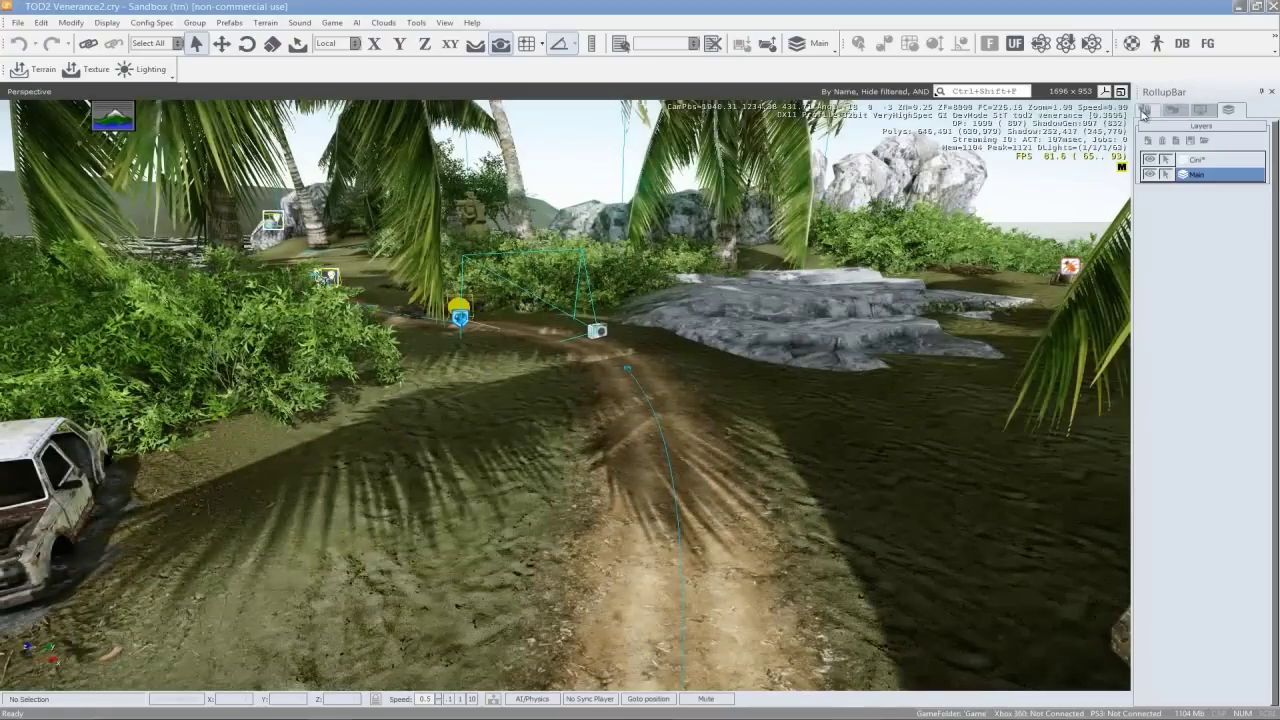
click(1144, 110)
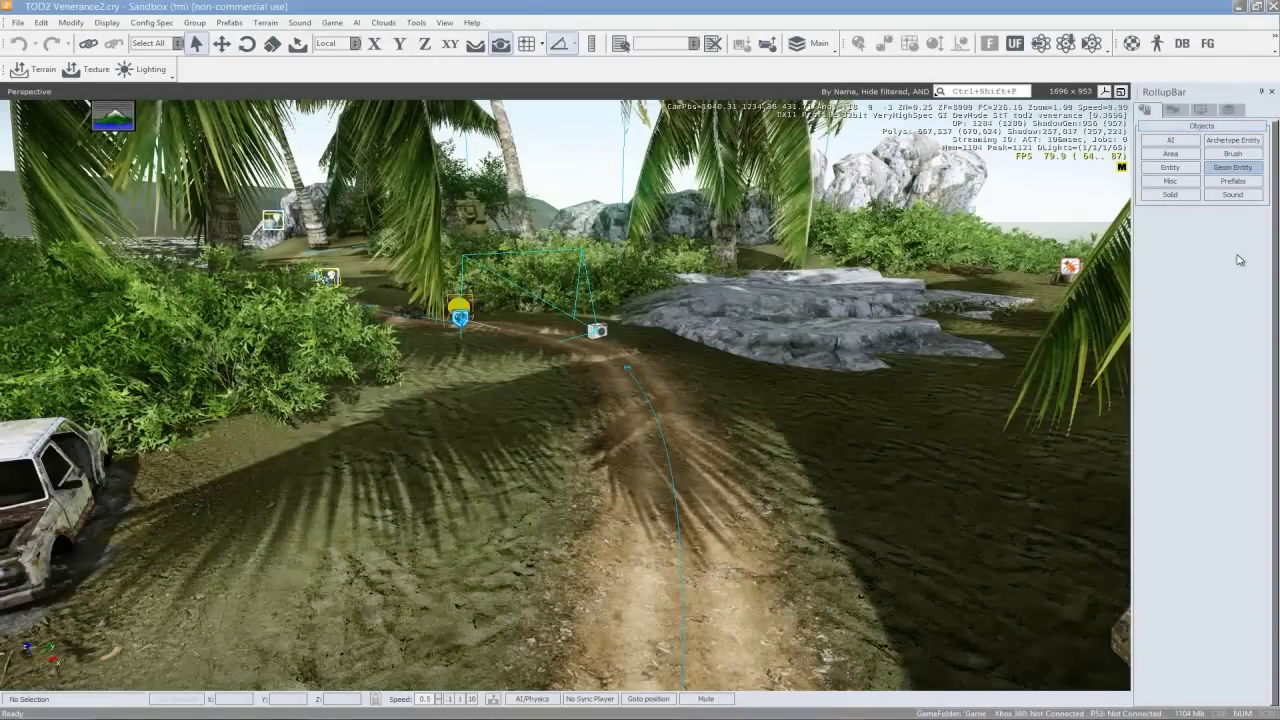
Bring can1 from the tod2 venerance level's clutter objects into the scene as a Geom Entity
click(1228, 173)
click(1150, 241)
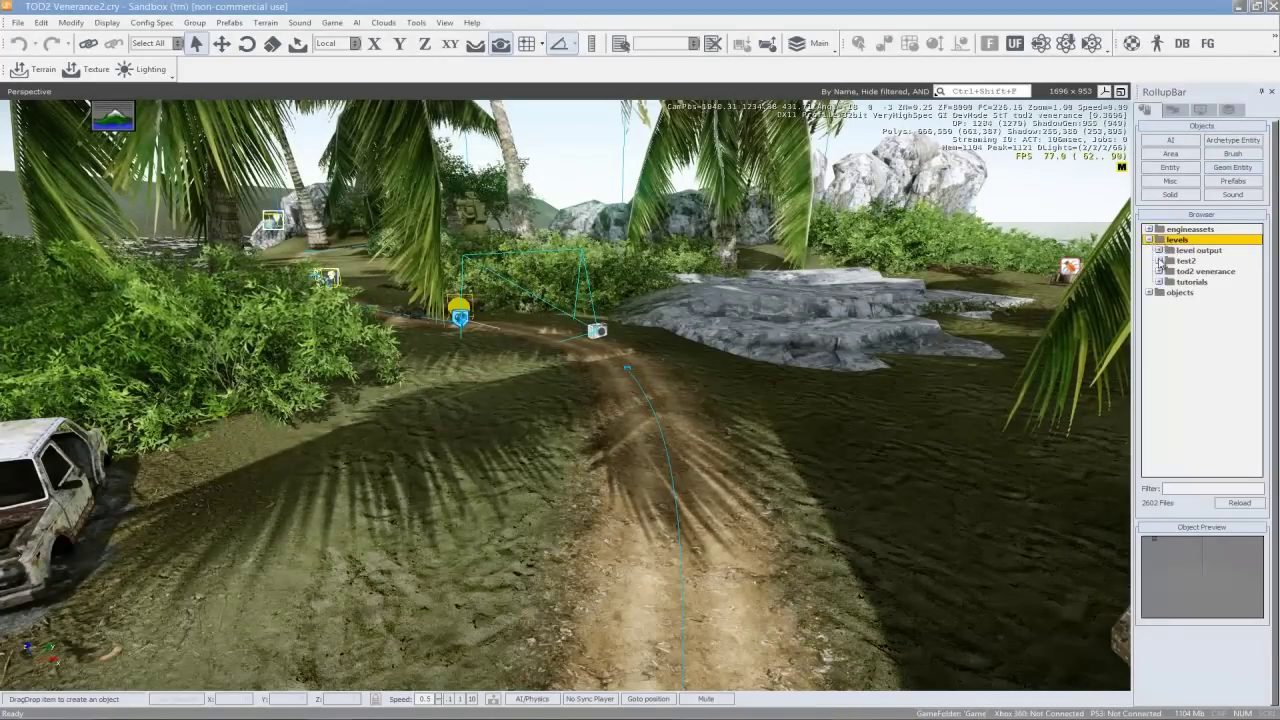
click(1159, 271)
click(1169, 292)
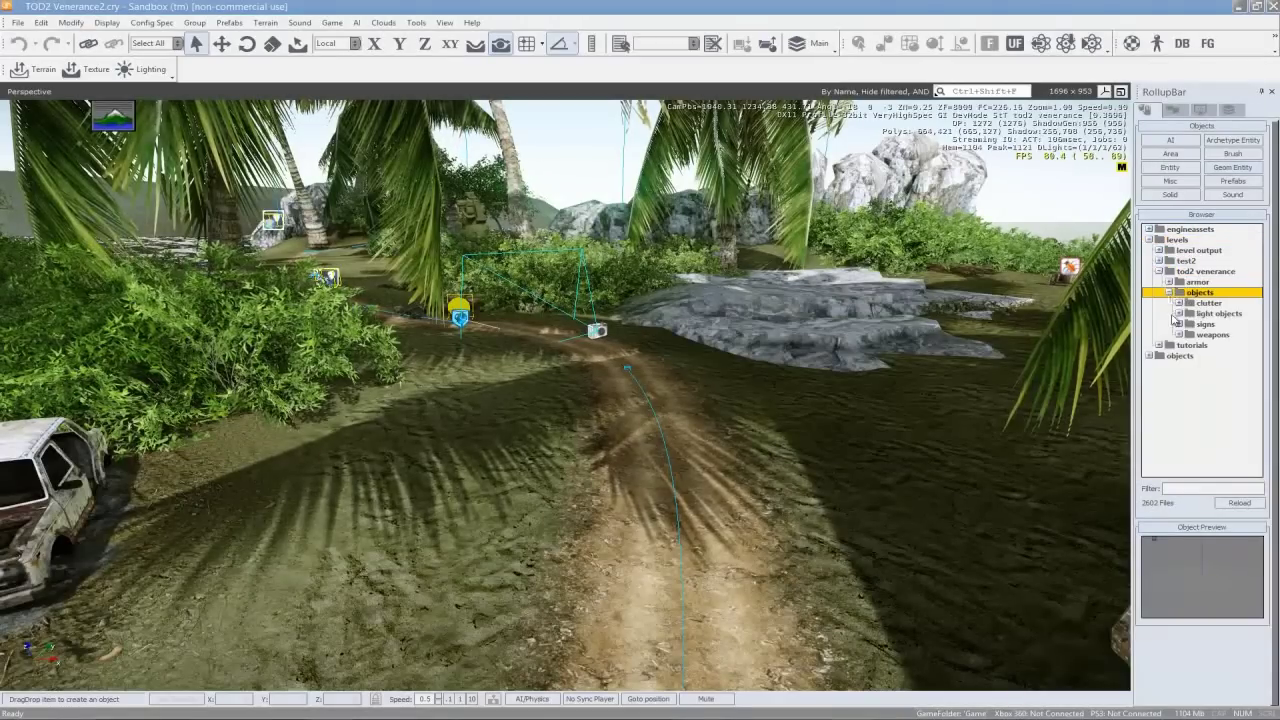
click(1180, 303)
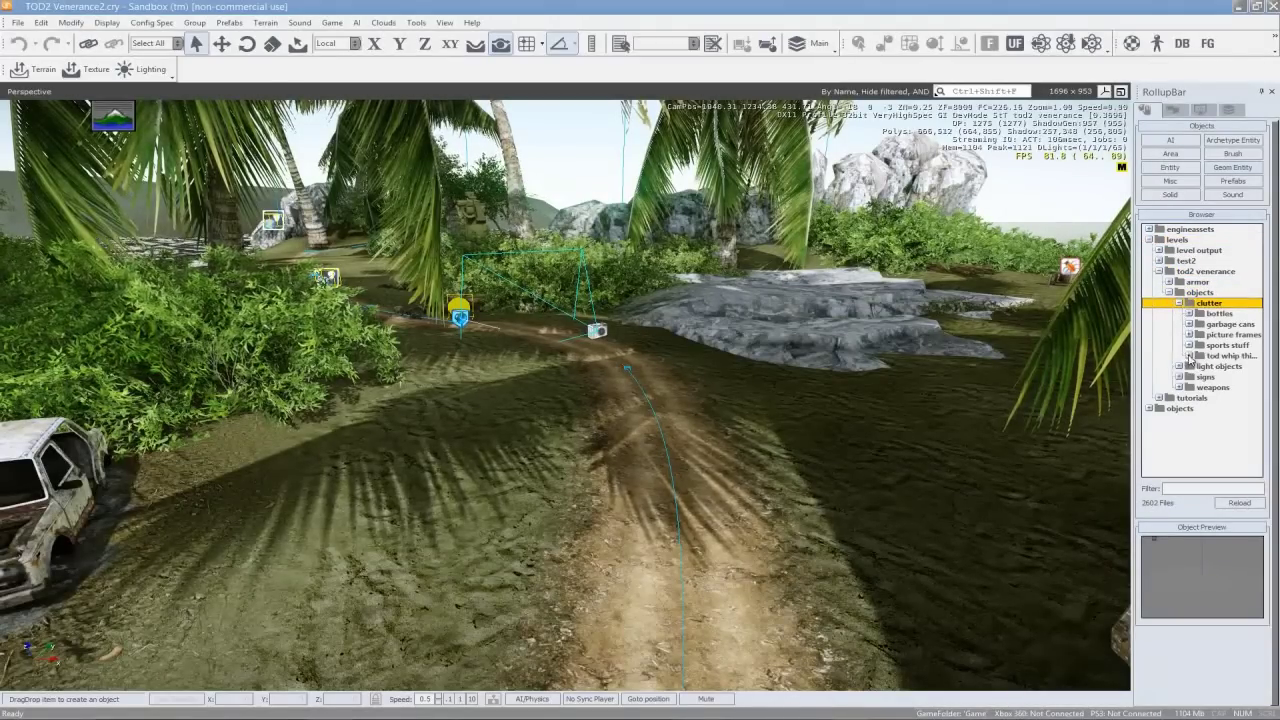
click(1190, 357)
click(1200, 367)
drag(1225, 377, 764, 440)
Carry the can across the ground to the wrecked car with snapping to objects active
key(w)
right_drag(764, 440, 742, 452)
key(s)
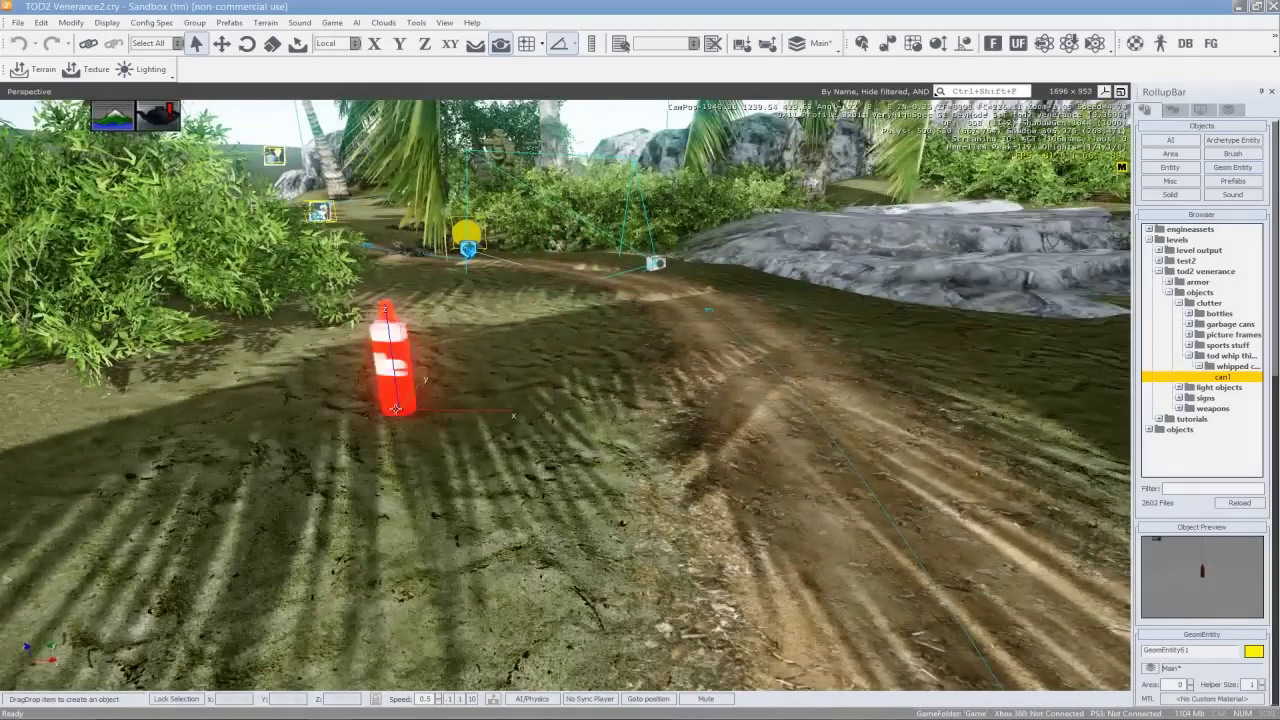
key(a)
right_drag(343, 396, 262, 420)
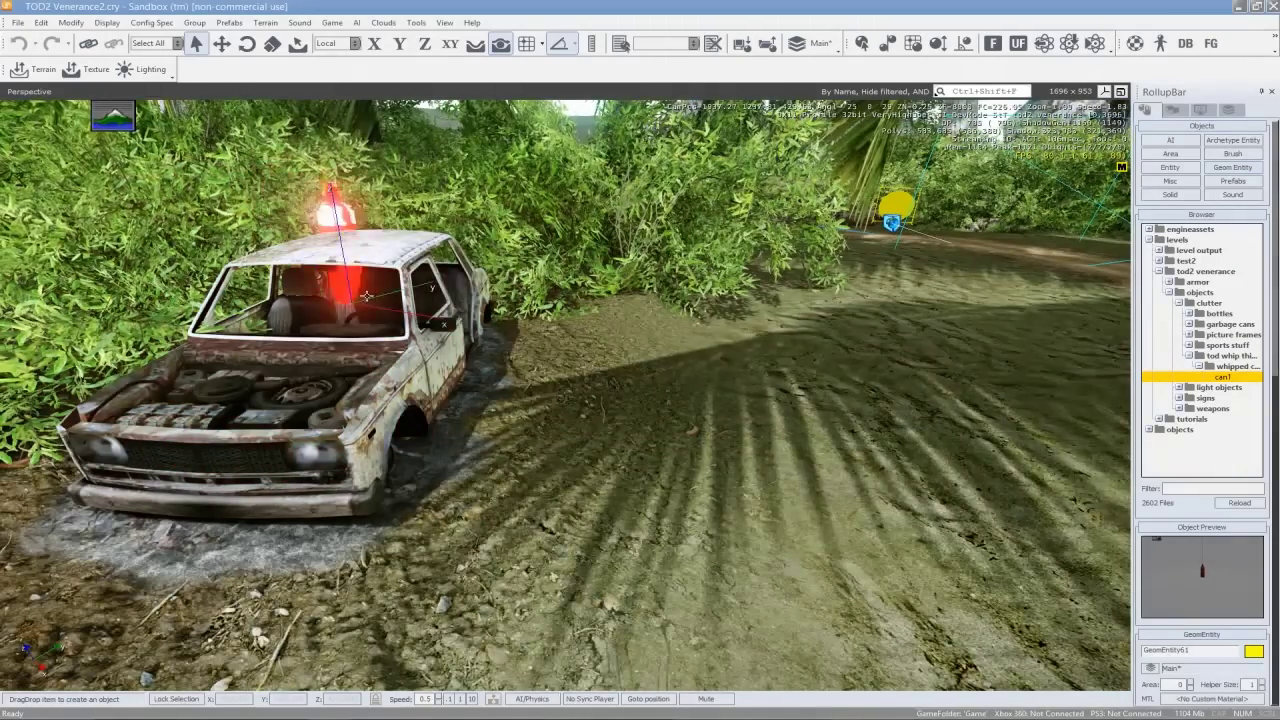
right_drag(466, 405, 498, 351)
key(w)
Set movement to follow terrain only and bring can1 onto the ground in front of the wooden hut
drag(497, 352, 493, 105)
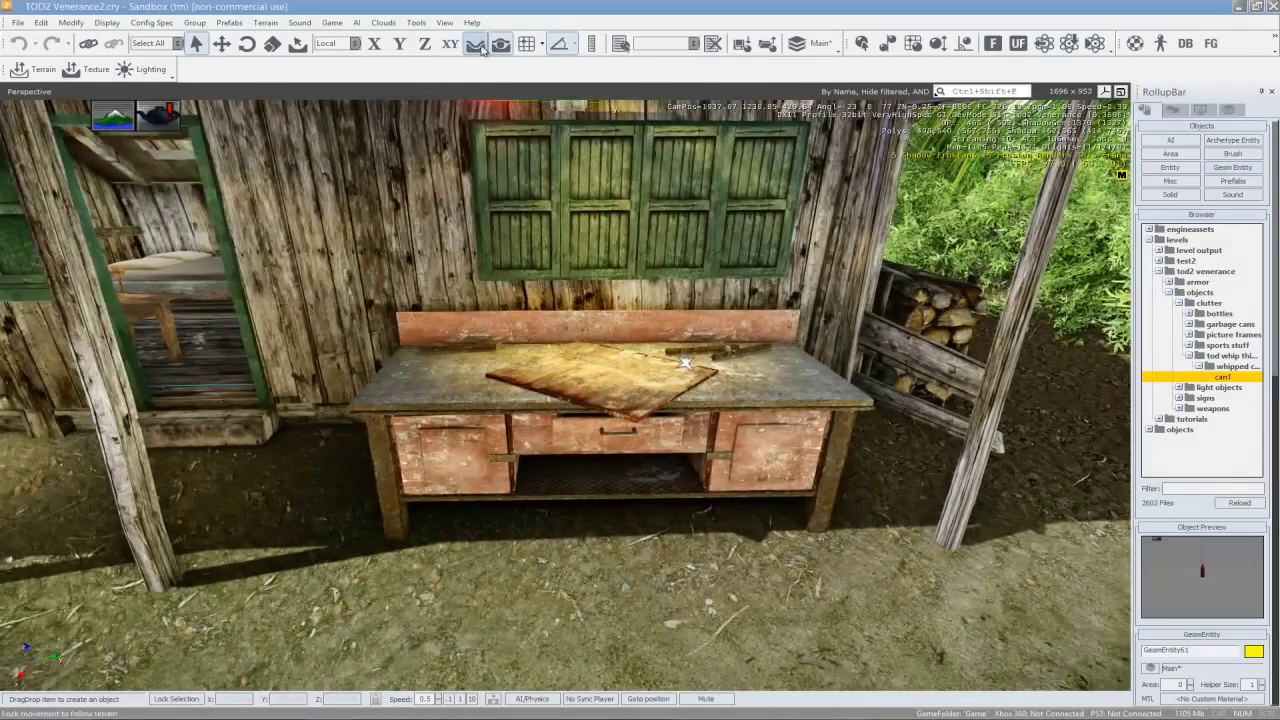
right_drag(640, 215, 655, 245)
key(s)
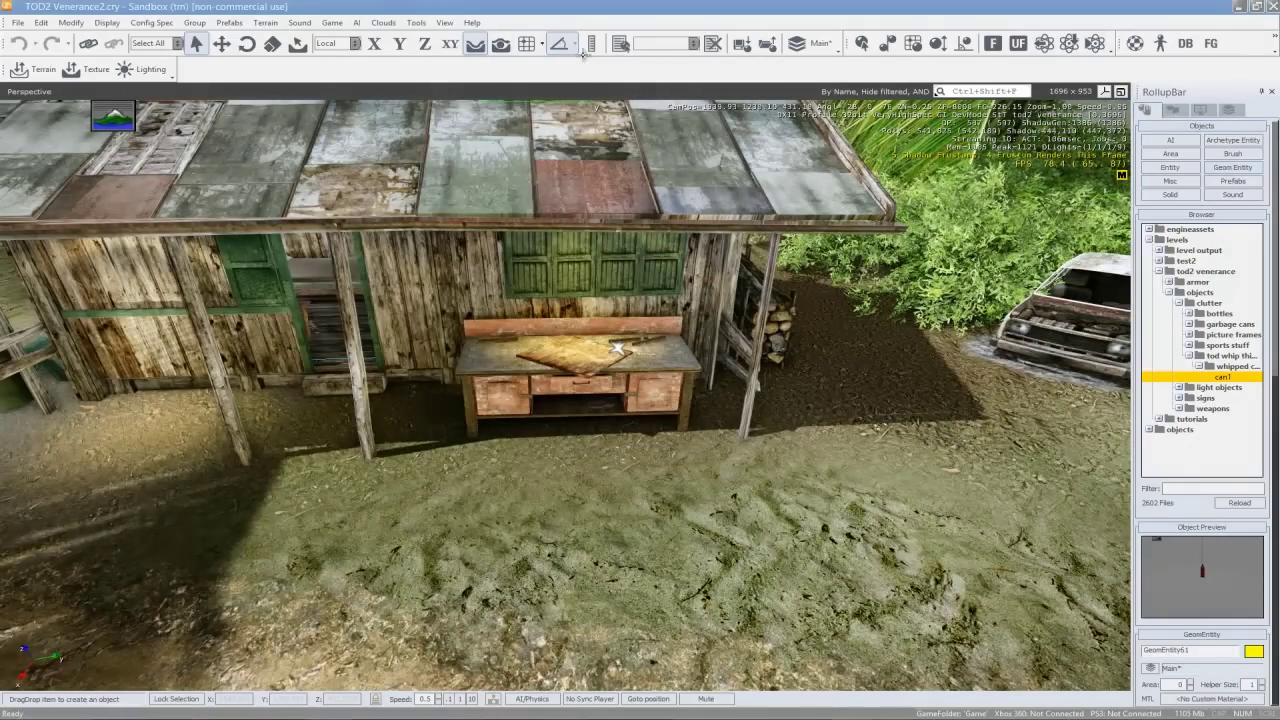
drag(1222, 377, 851, 394)
right_drag(851, 394, 810, 409)
key(w)
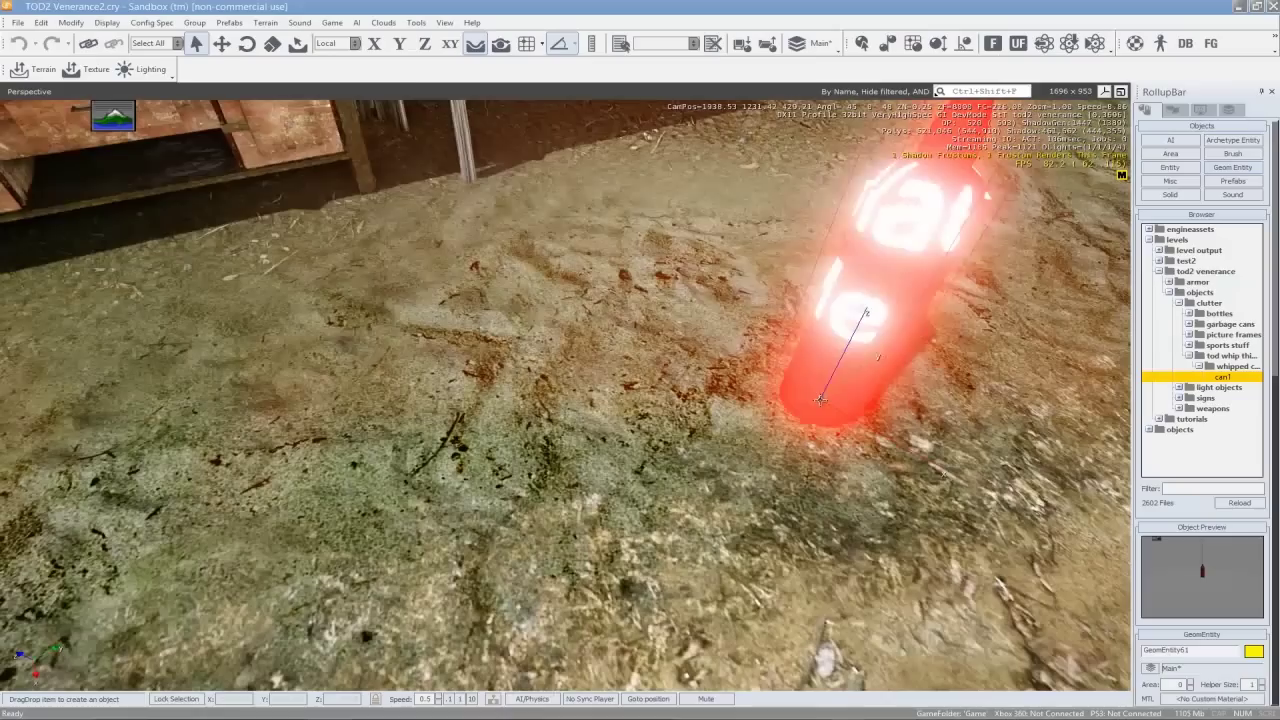
key(s)
right_drag(540, 291, 501, 174)
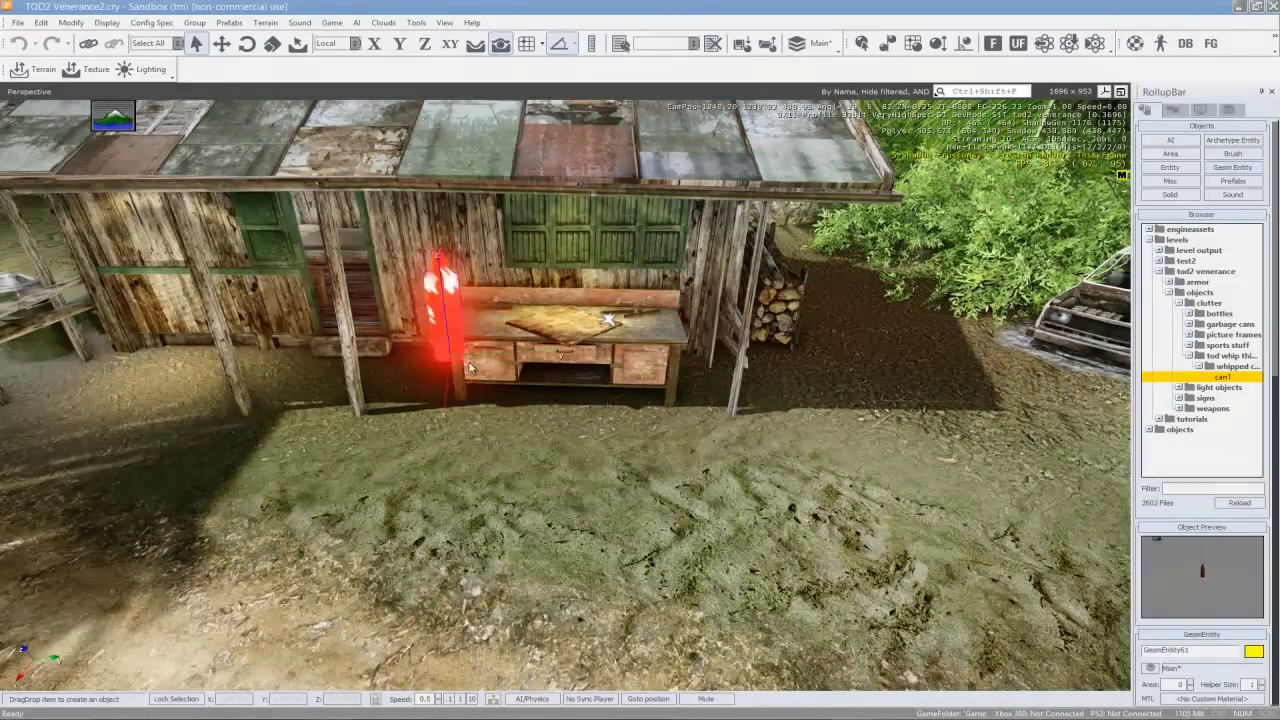
Try the XY and Z constraints, then place the can on the hut's workbench with Follow Terrain and Snap to Objects
click(450, 43)
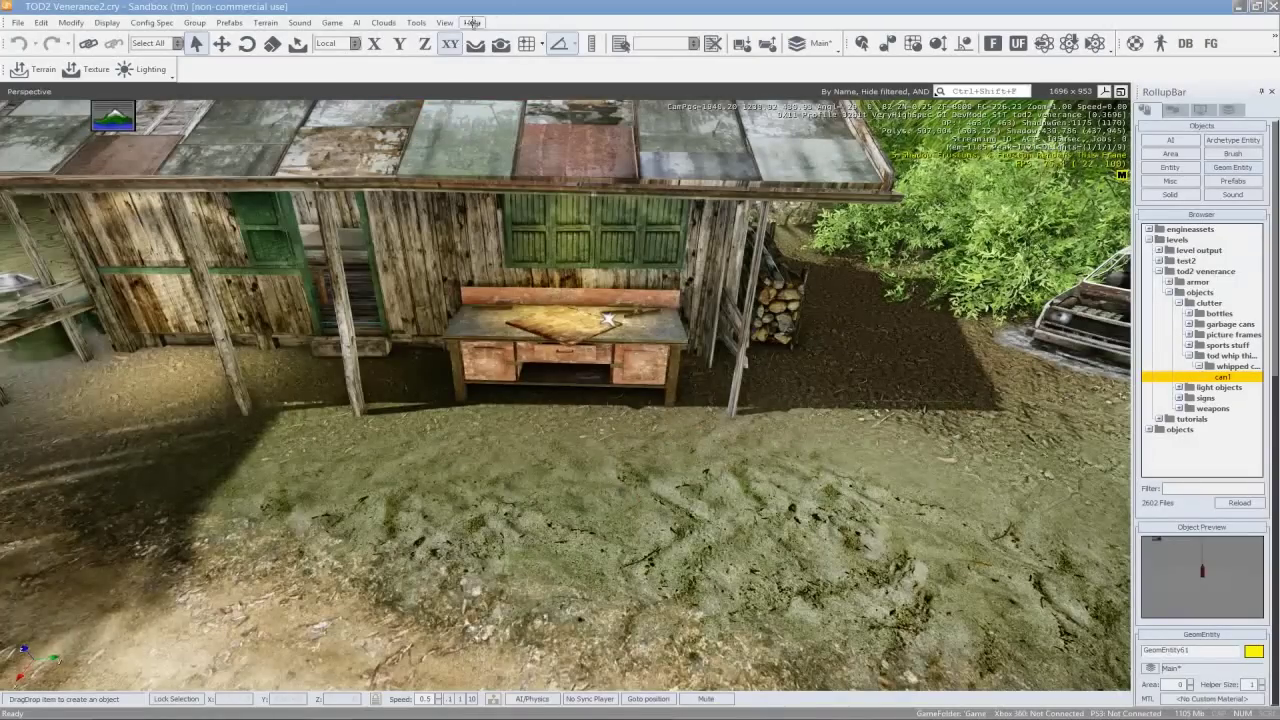
click(425, 43)
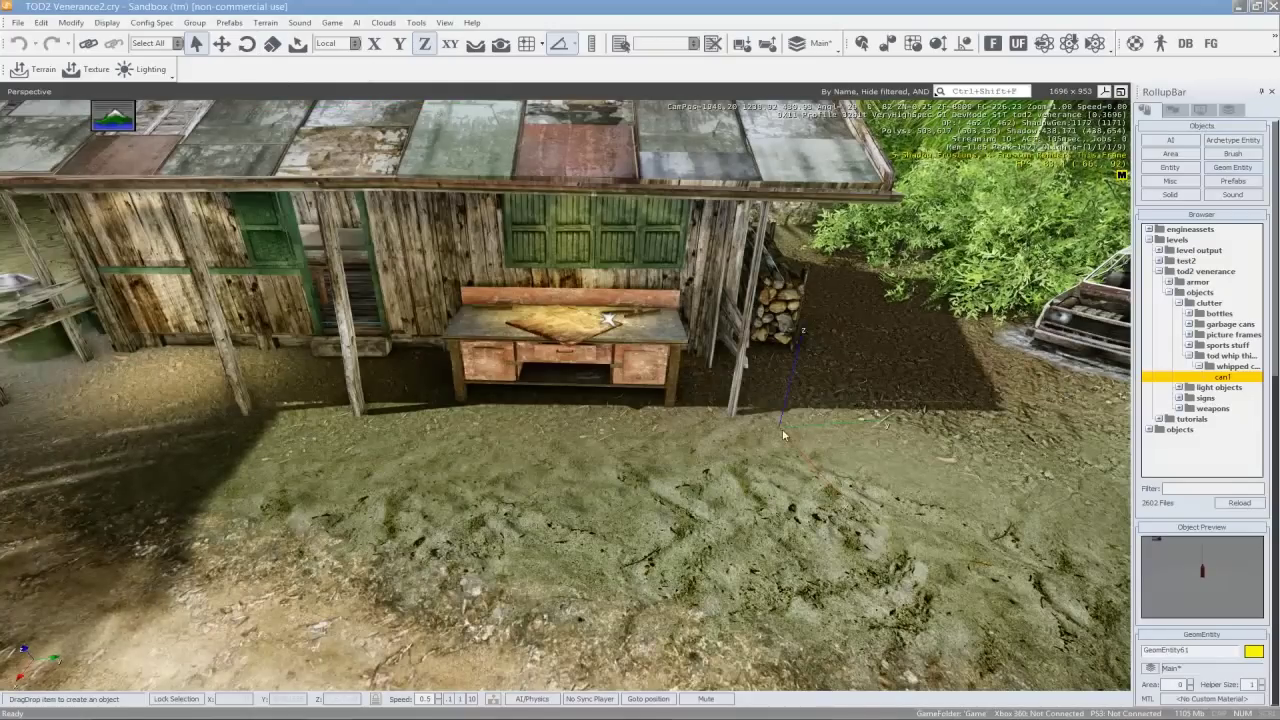
click(500, 43)
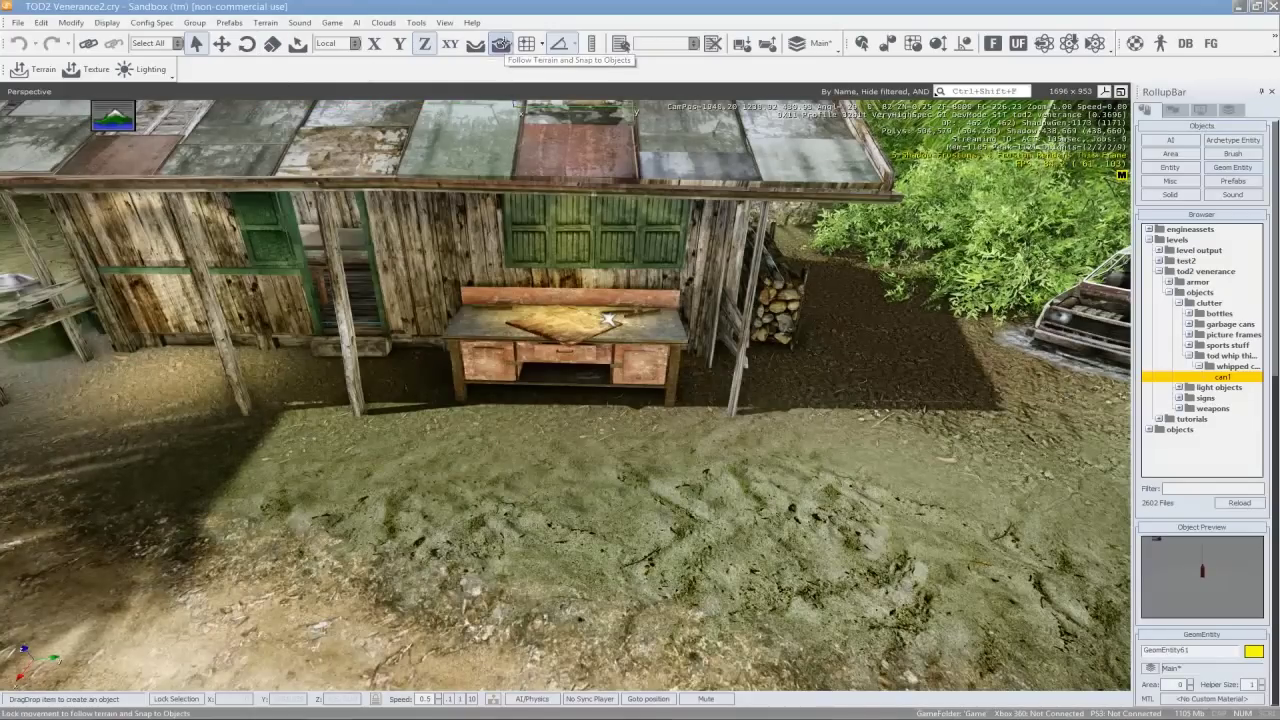
scroll(565, 327, up, 5)
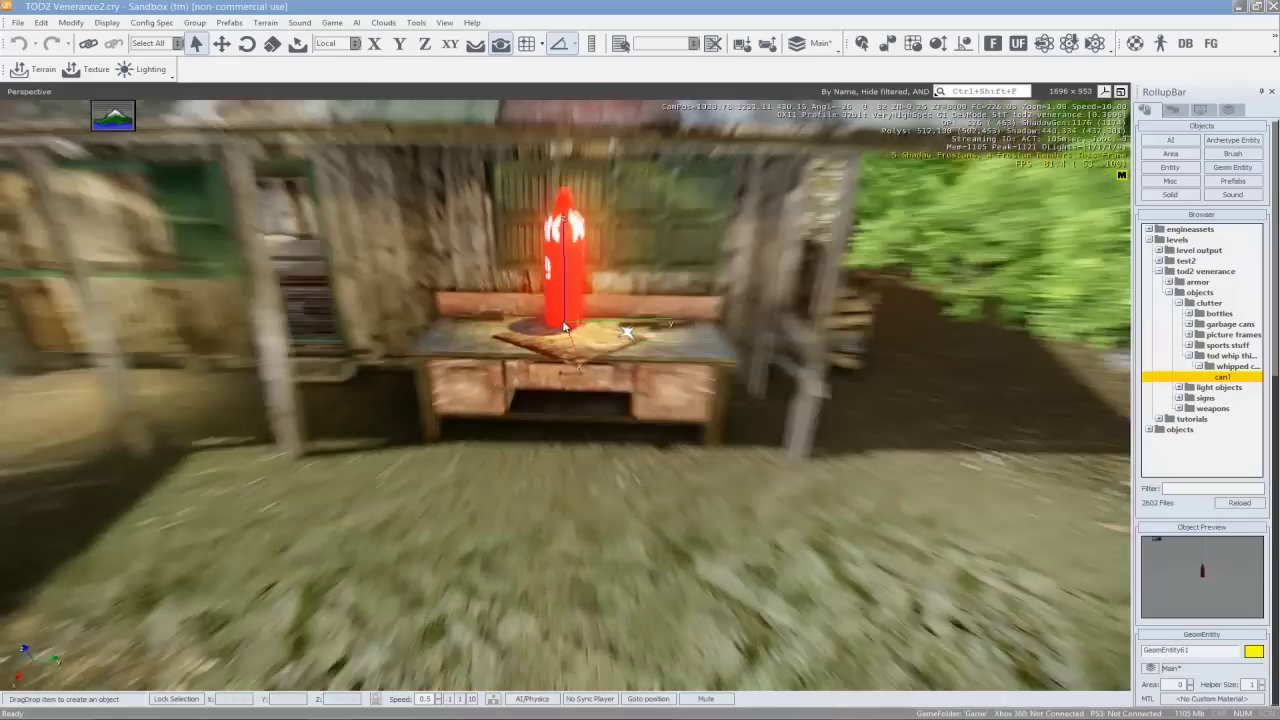
click(548, 270)
Open the Material Editor with the can on the workbench selected
scroll(548, 272, up, 5)
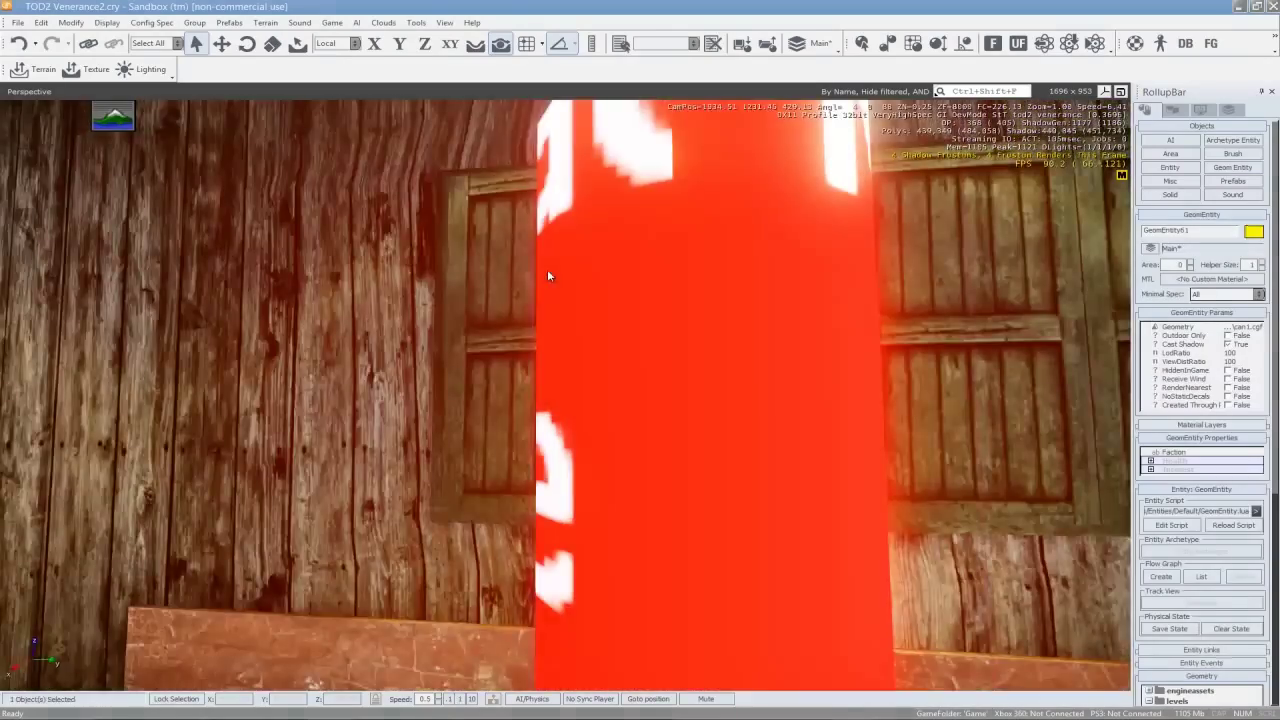
scroll(548, 272, down, 3)
key(d)
right_drag(587, 308, 587, 308)
key(s)
key(w)
alt+middle_drag(587, 302, 588, 308)
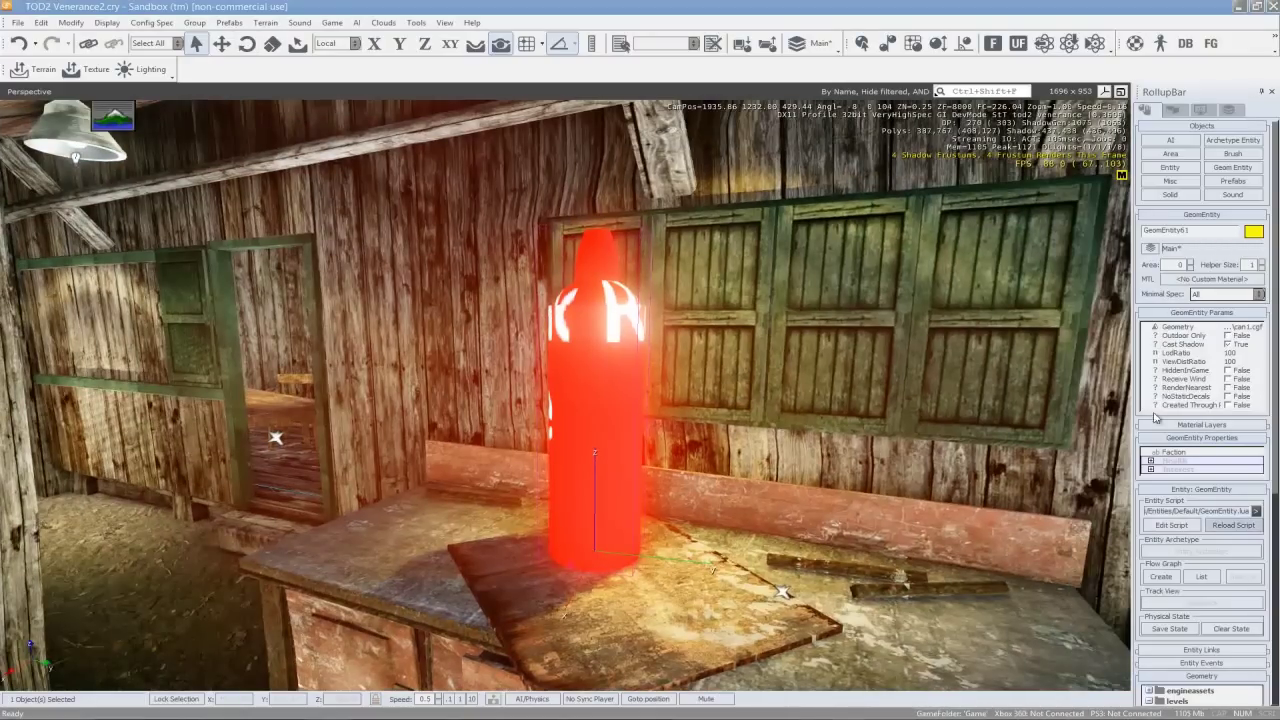
click(1133, 46)
drag(532, 147, 644, 141)
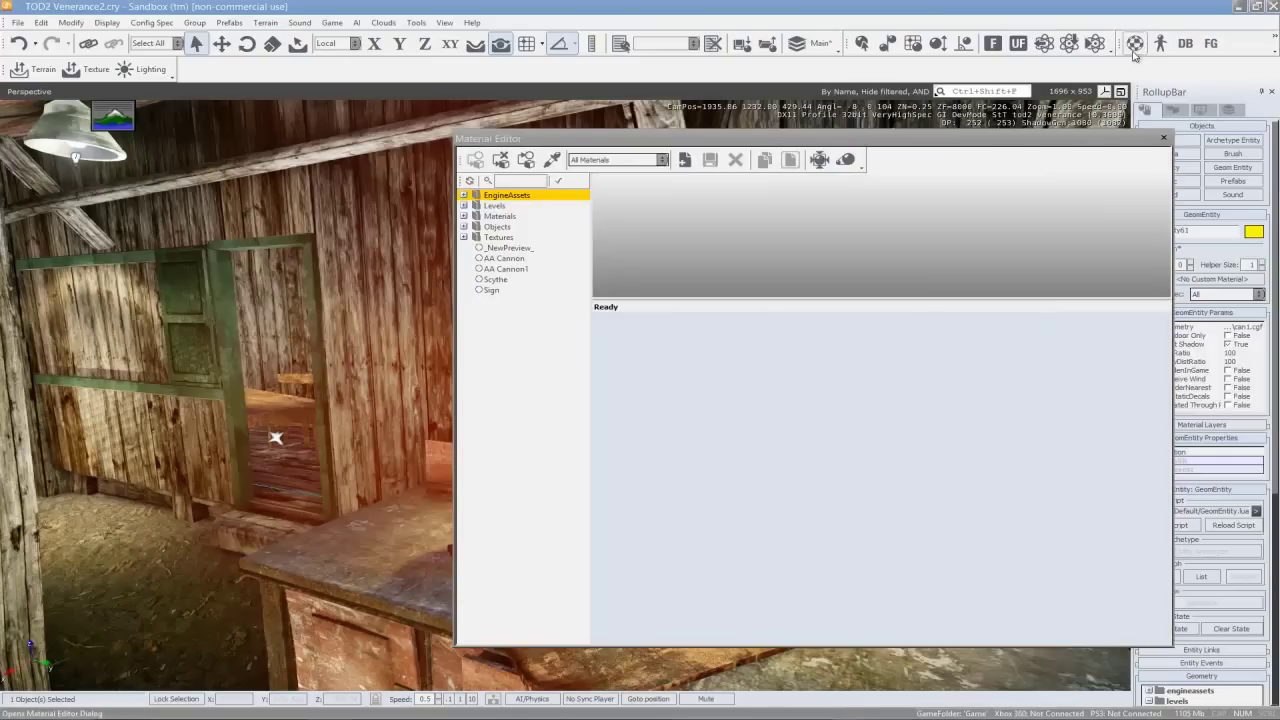
Browse the Objects material library, including the lights and props folders and the mine chaff material
click(464, 227)
click(474, 312)
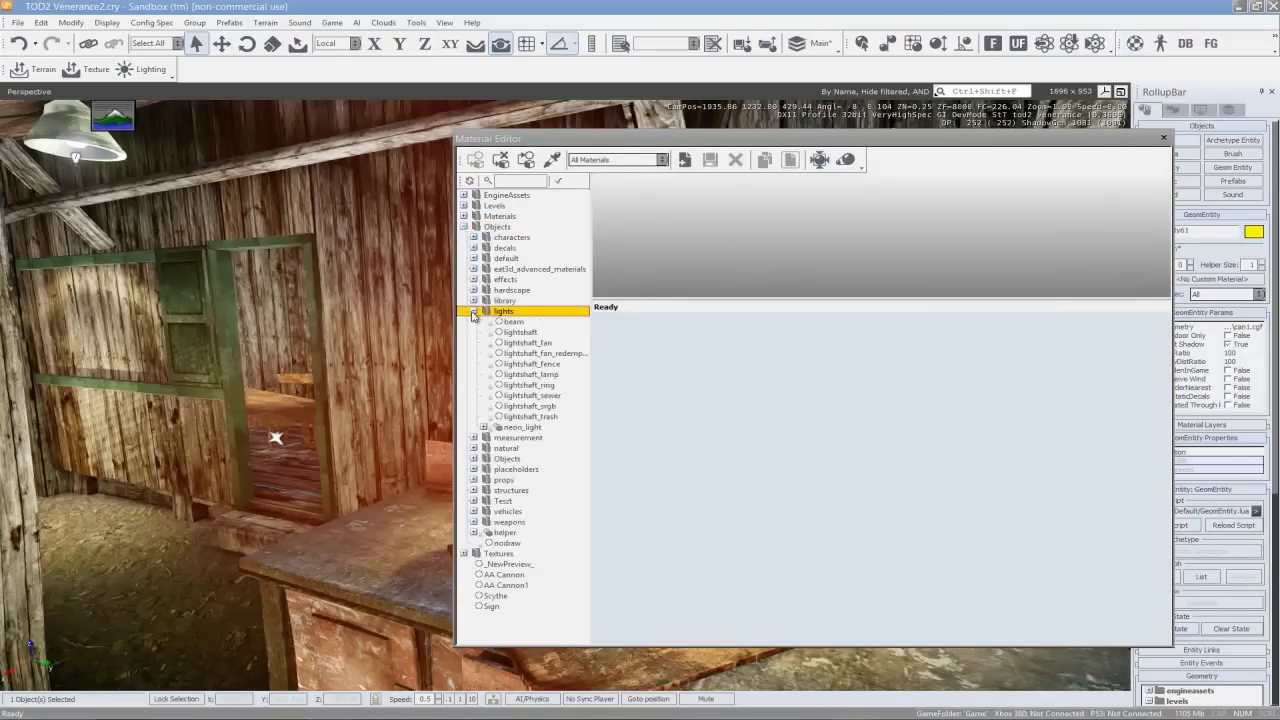
click(474, 312)
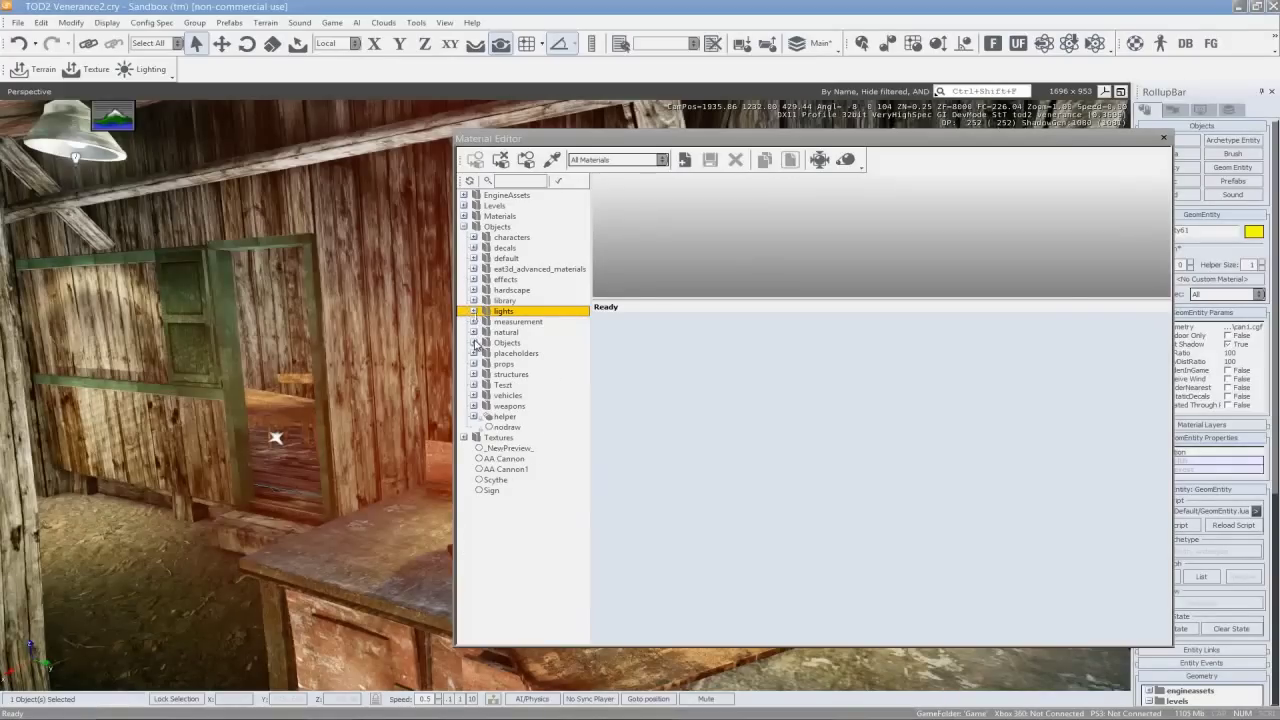
click(479, 344)
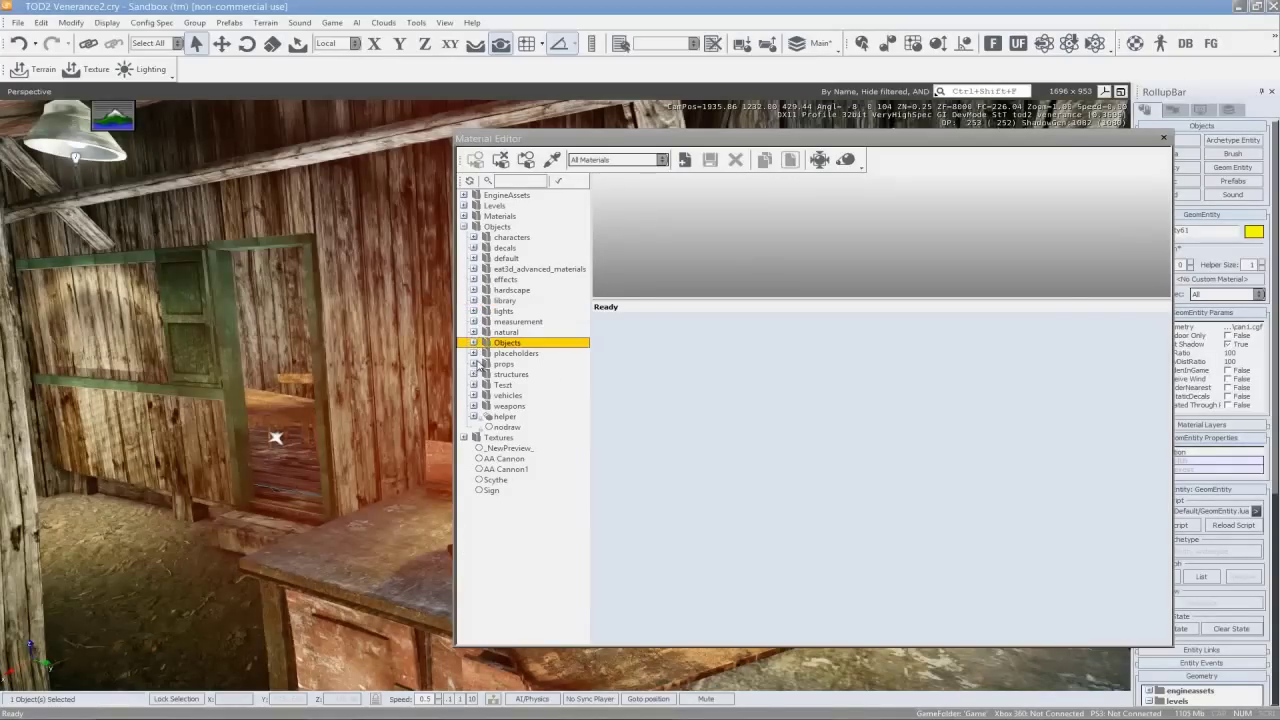
click(476, 364)
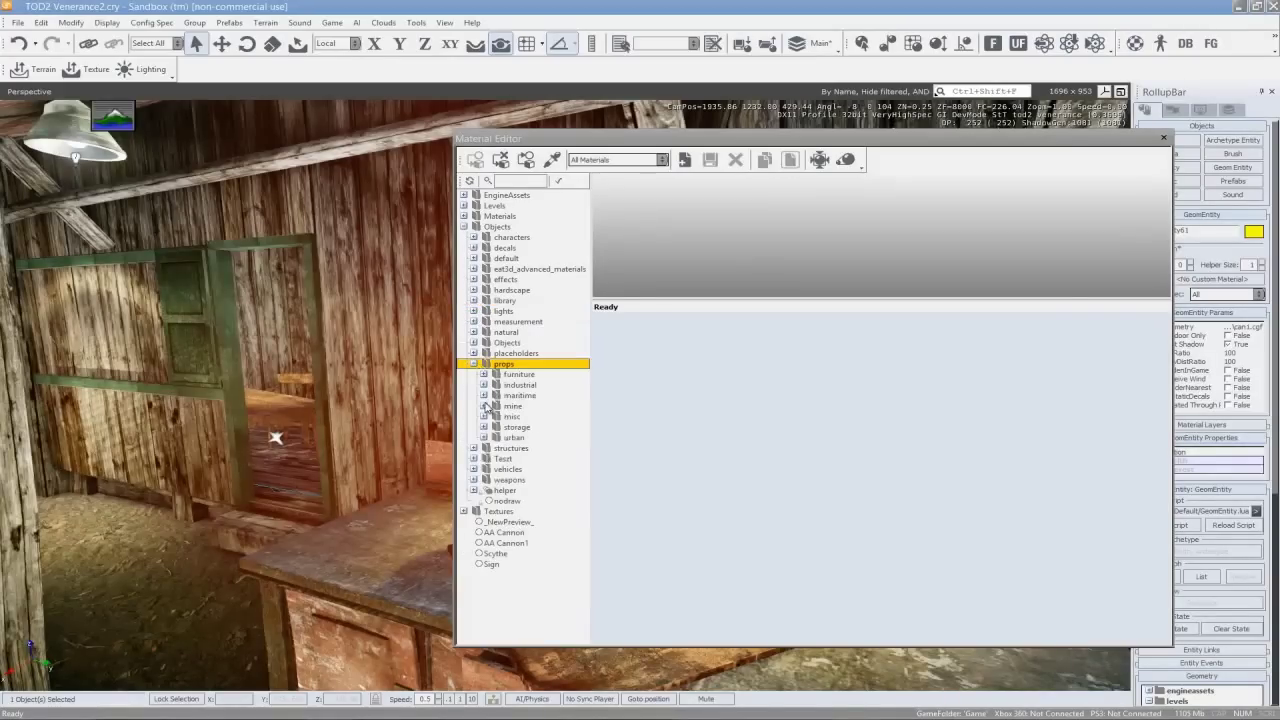
click(489, 406)
click(495, 428)
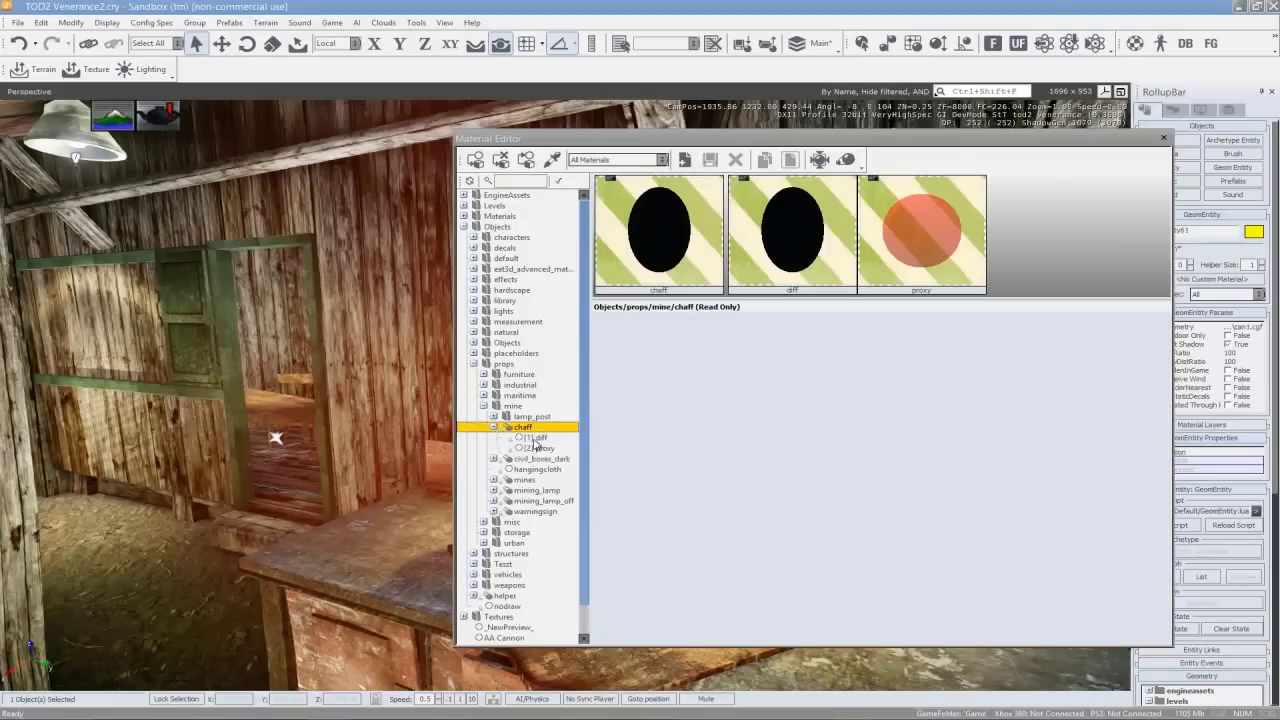
click(489, 428)
click(484, 406)
click(476, 366)
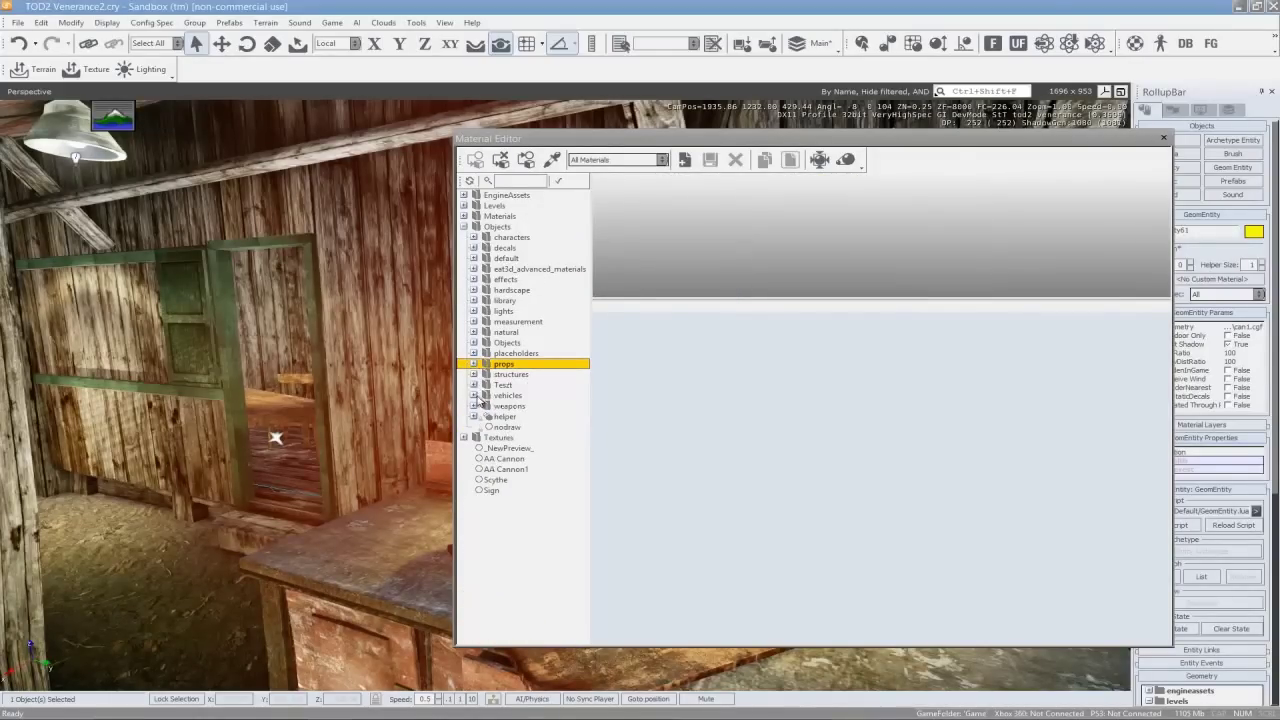
Assign the AA Cannon1 material to the selected can
click(494, 481)
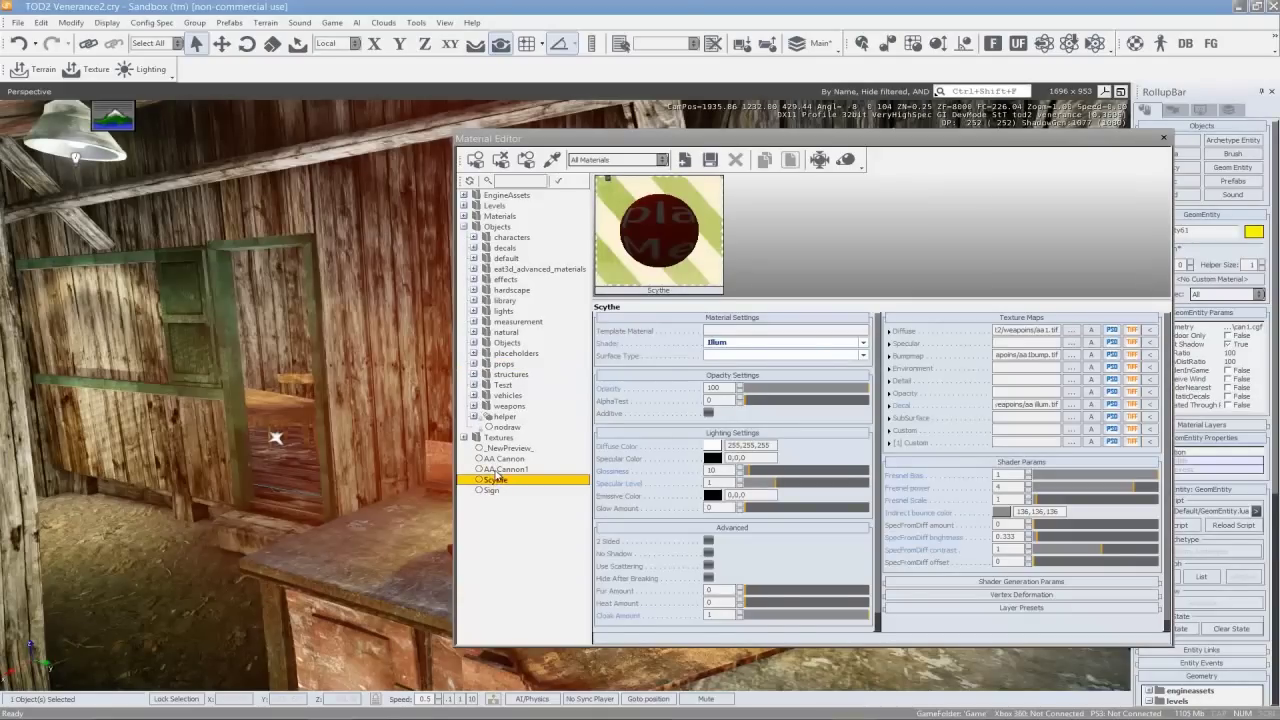
right_click(505, 469)
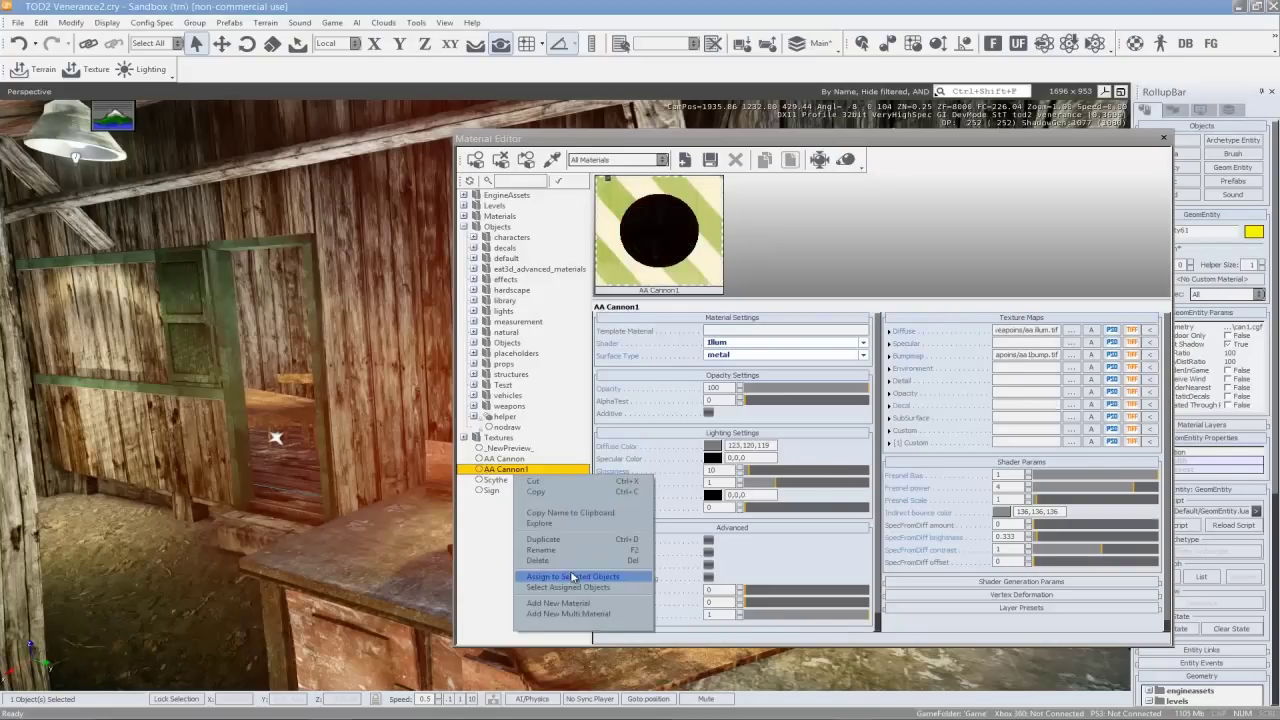
click(572, 576)
Uncover the can behind the Material Editor and assign the AA Cannon material to it
drag(840, 139, 1059, 162)
right_click(728, 482)
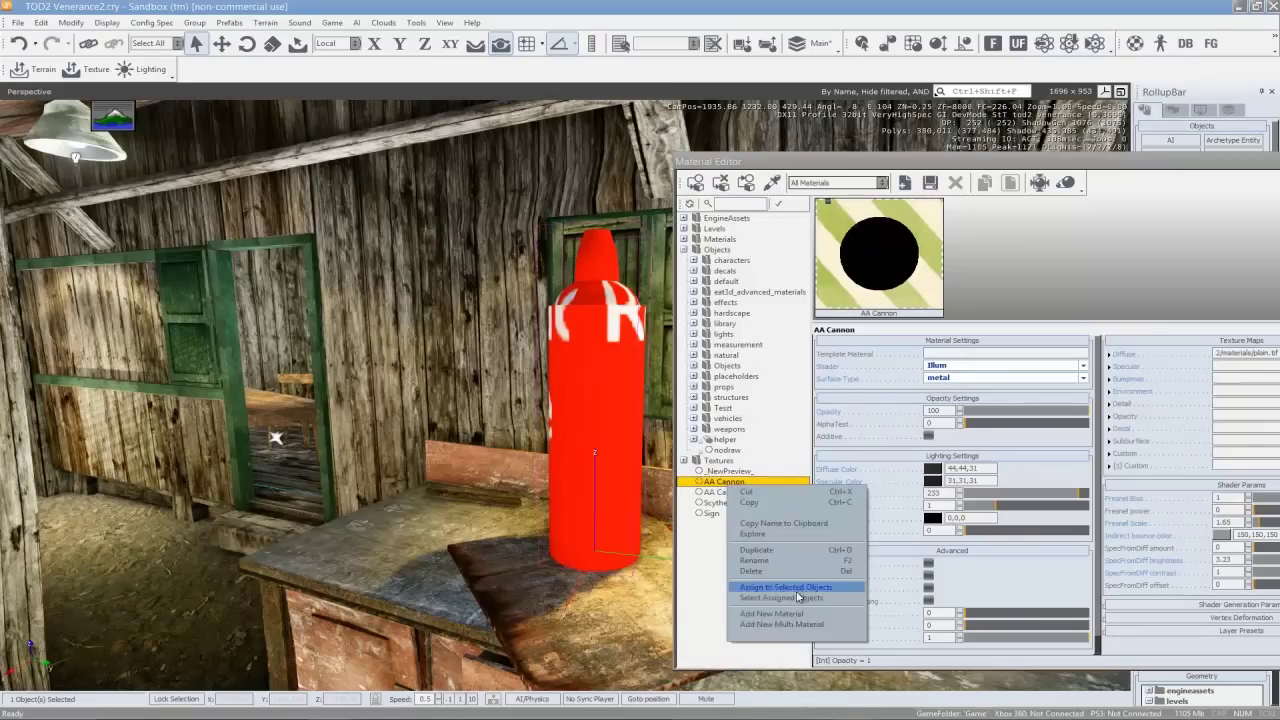
click(799, 592)
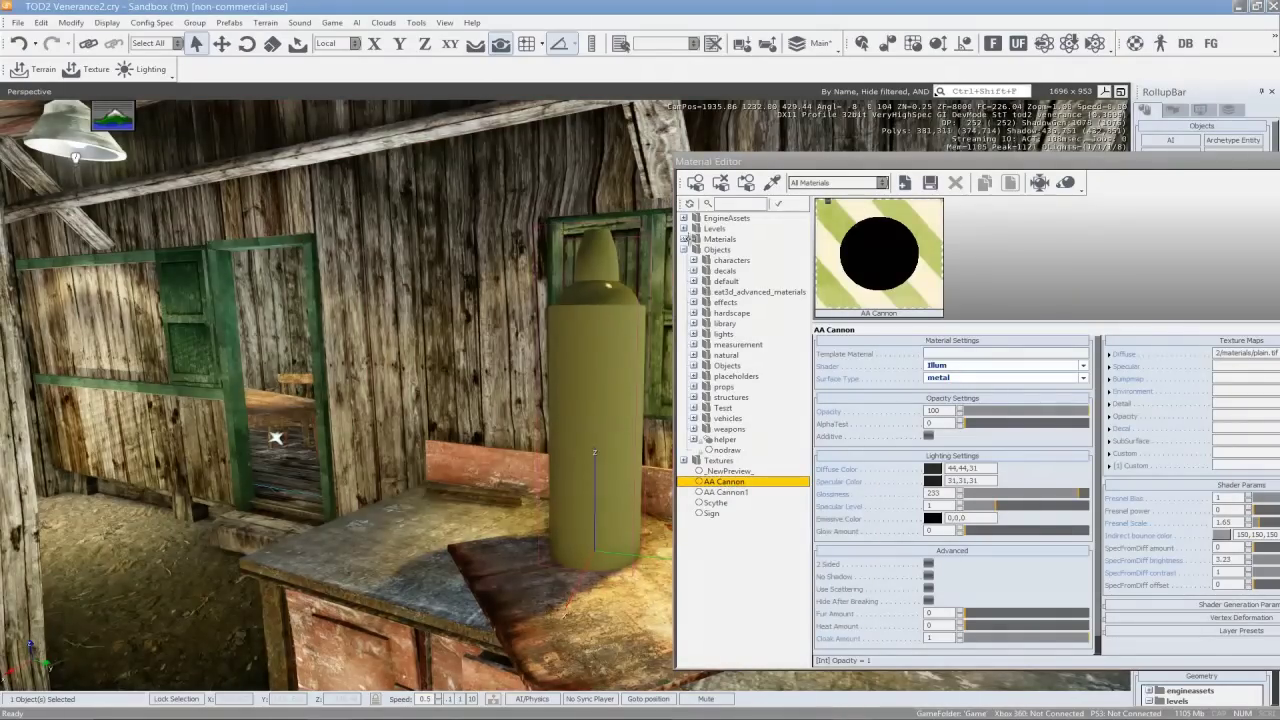
right_click(752, 487)
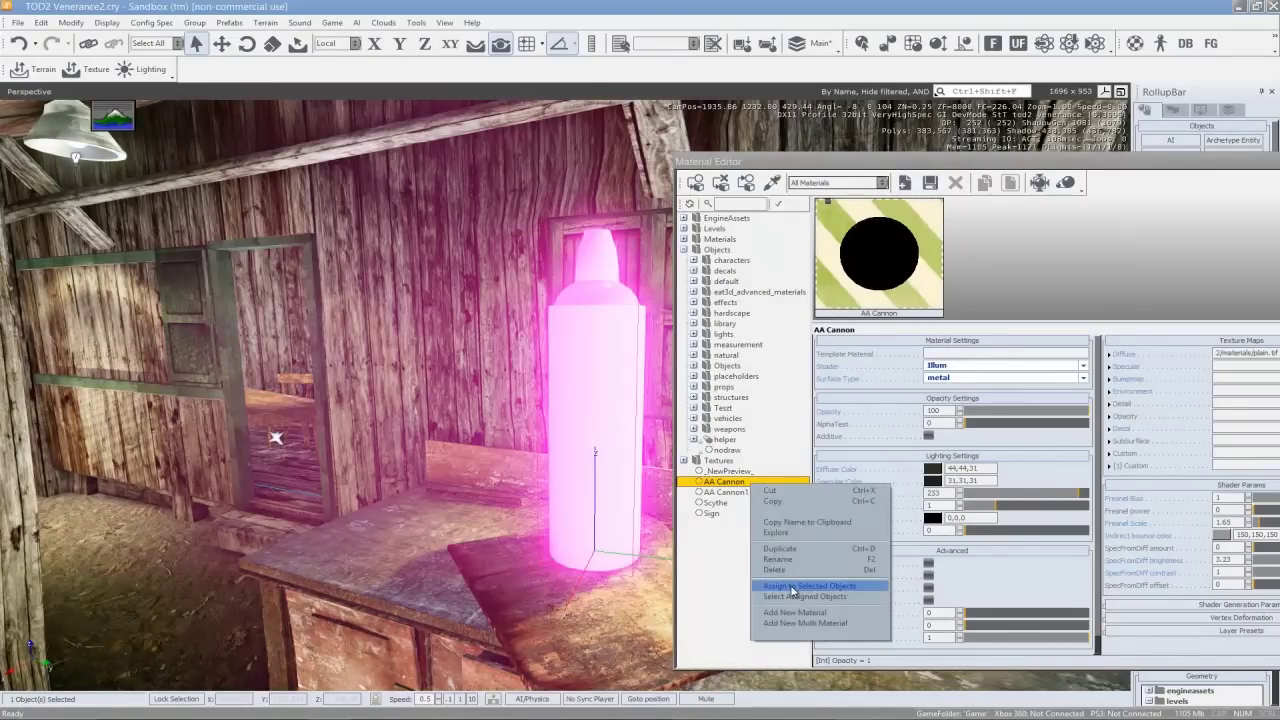
click(716, 420)
Assign the brick_wall_03 material from the Materials library's brick folder to the can
click(683, 250)
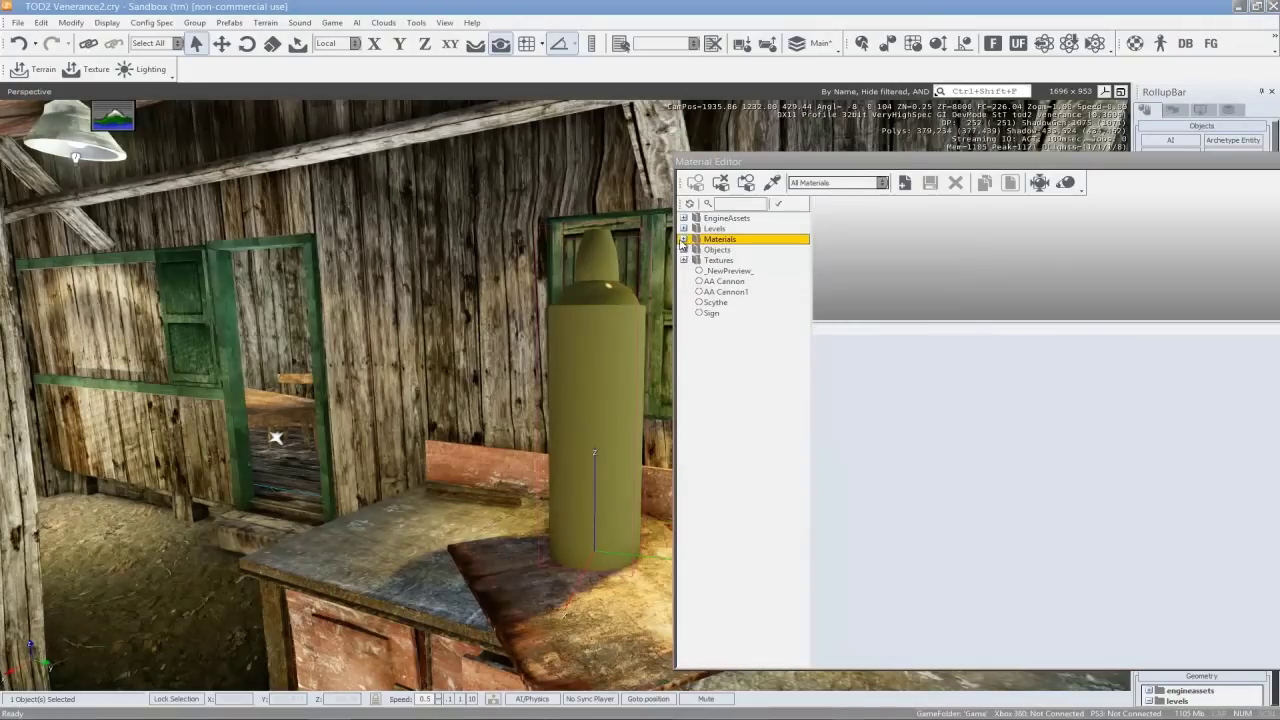
click(684, 239)
click(684, 218)
click(684, 219)
click(695, 250)
click(724, 270)
right_click(724, 270)
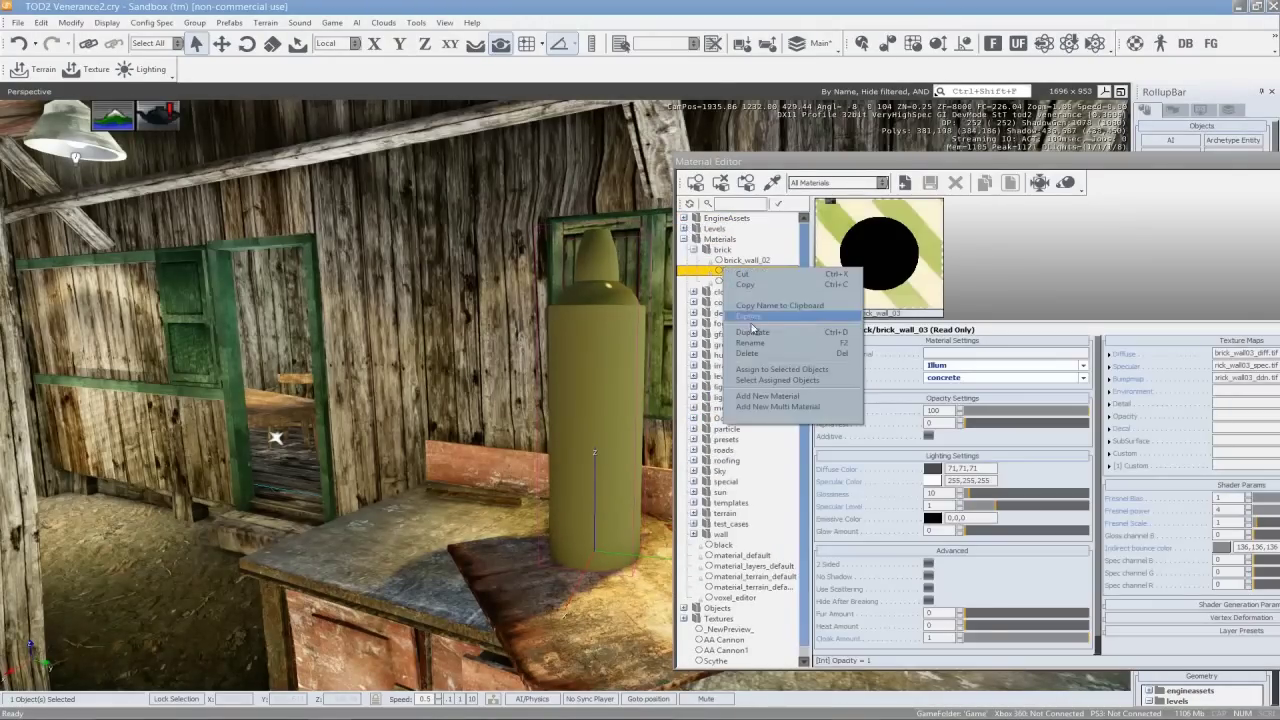
click(767, 370)
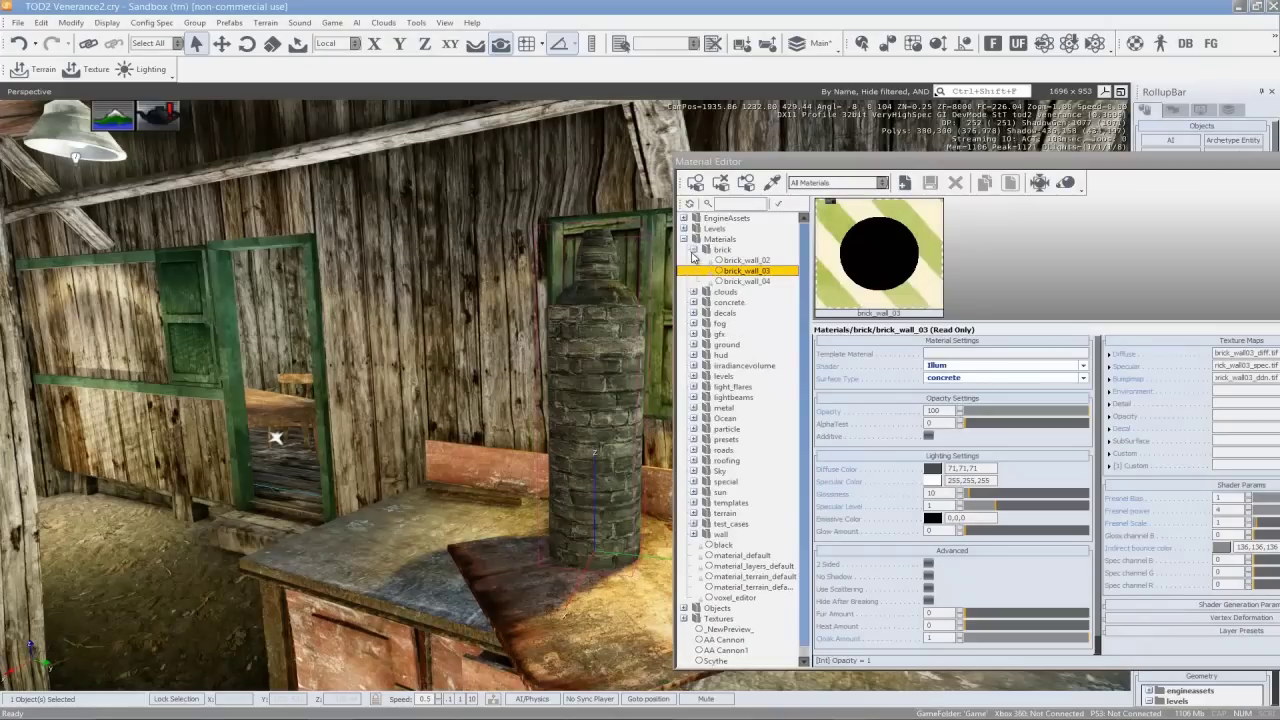
Browse the material library of the TOD2 Venerance level, including the Weapons and Grenades texture folders
click(695, 250)
click(684, 240)
click(684, 229)
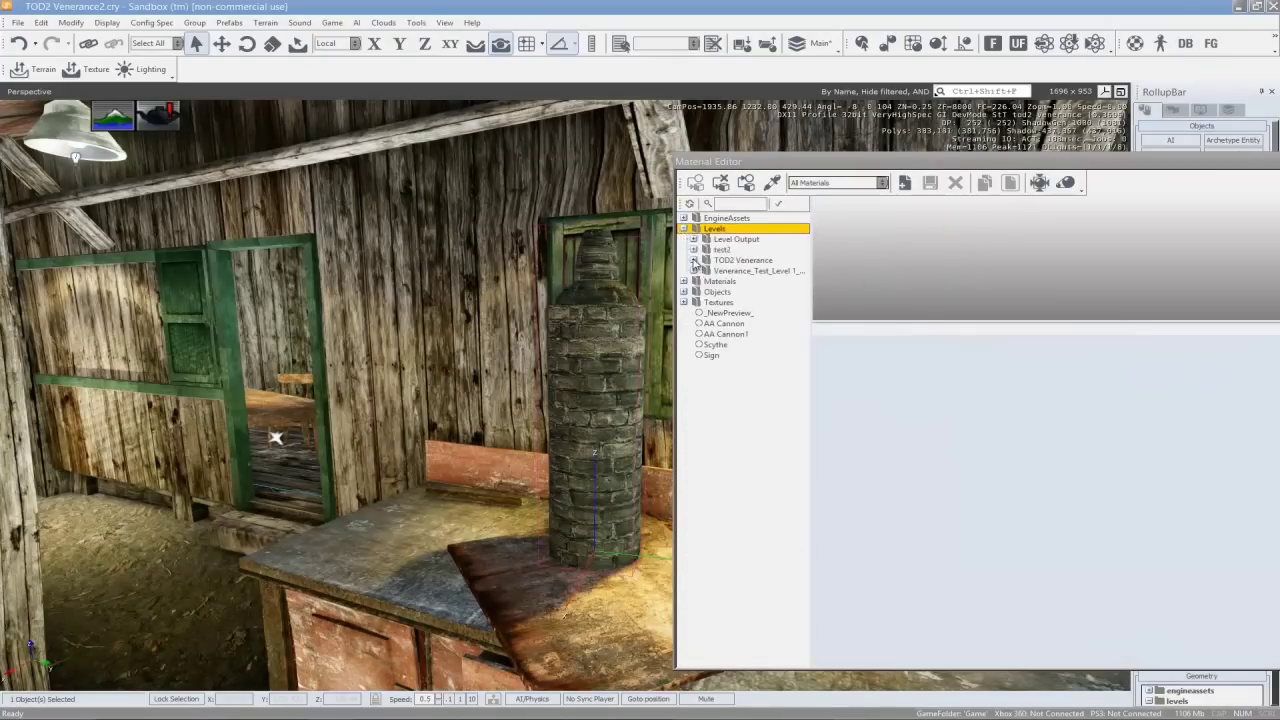
click(694, 260)
click(704, 271)
click(714, 313)
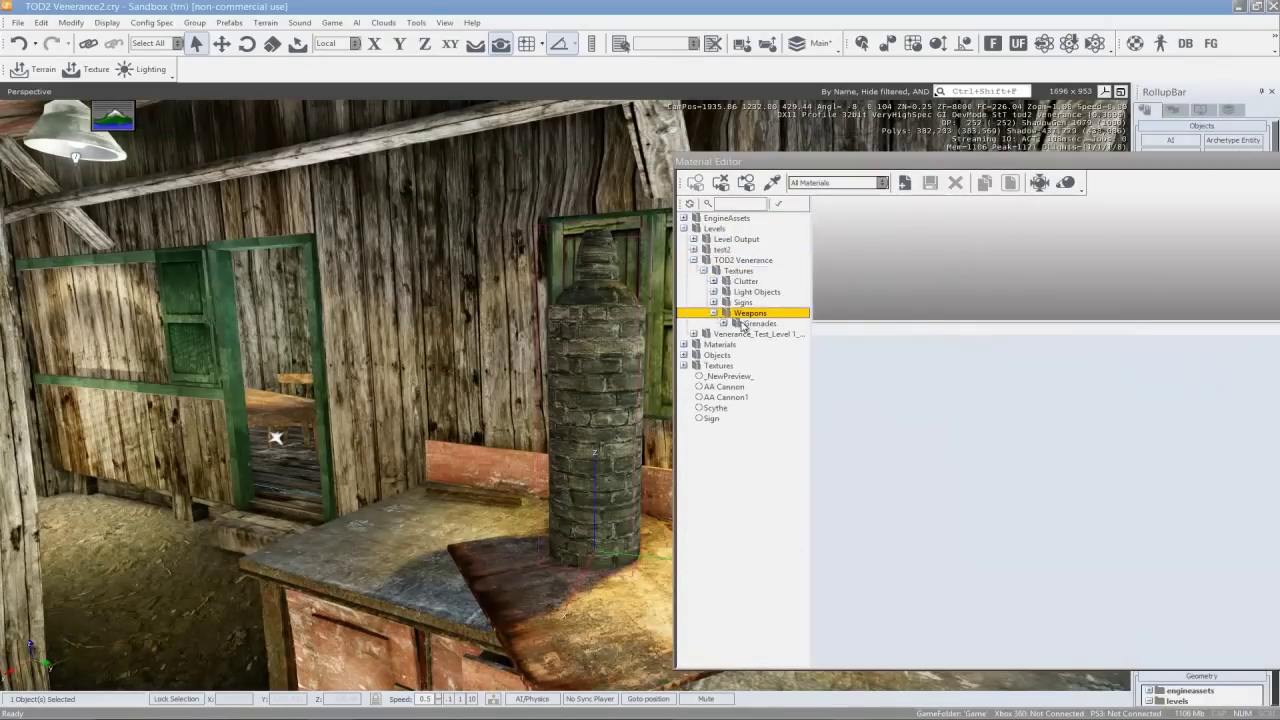
click(724, 323)
click(724, 323)
click(716, 313)
click(714, 313)
Assign the Can1 material from the level's Clutter folder, under TOD Whip Stuff, to the selected can
click(740, 281)
click(714, 281)
click(725, 334)
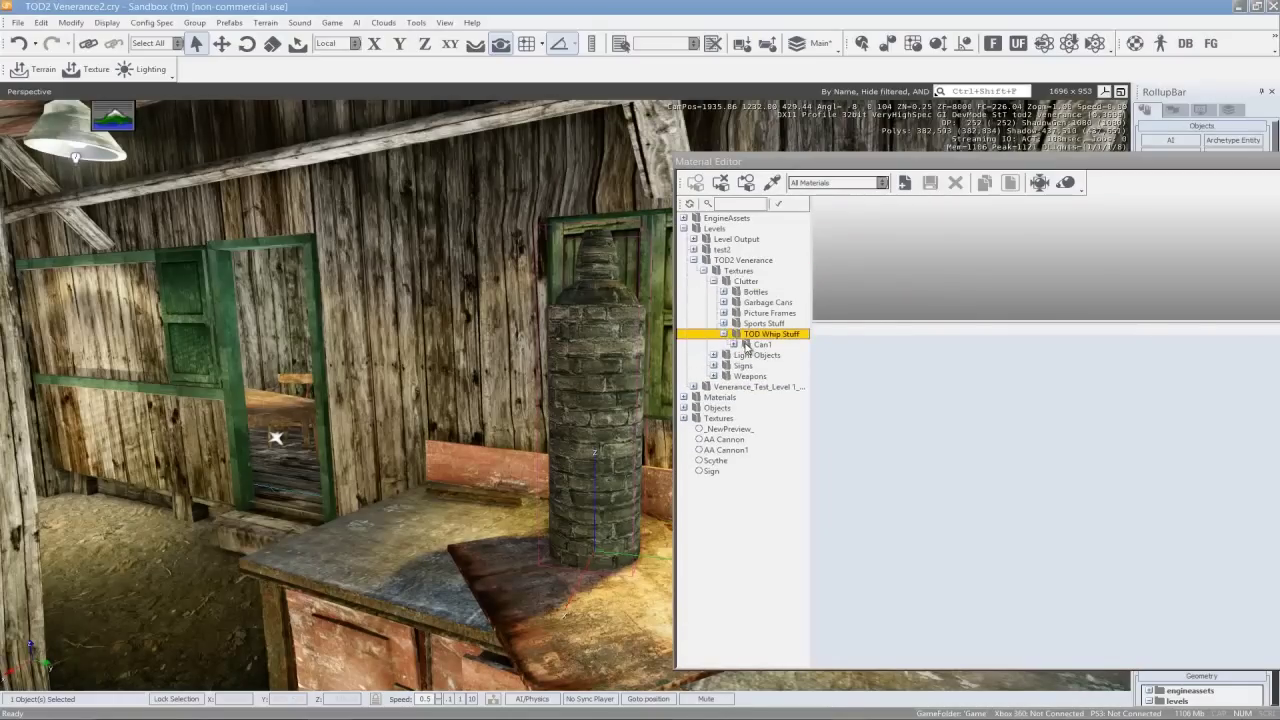
click(746, 345)
click(733, 346)
right_click(759, 354)
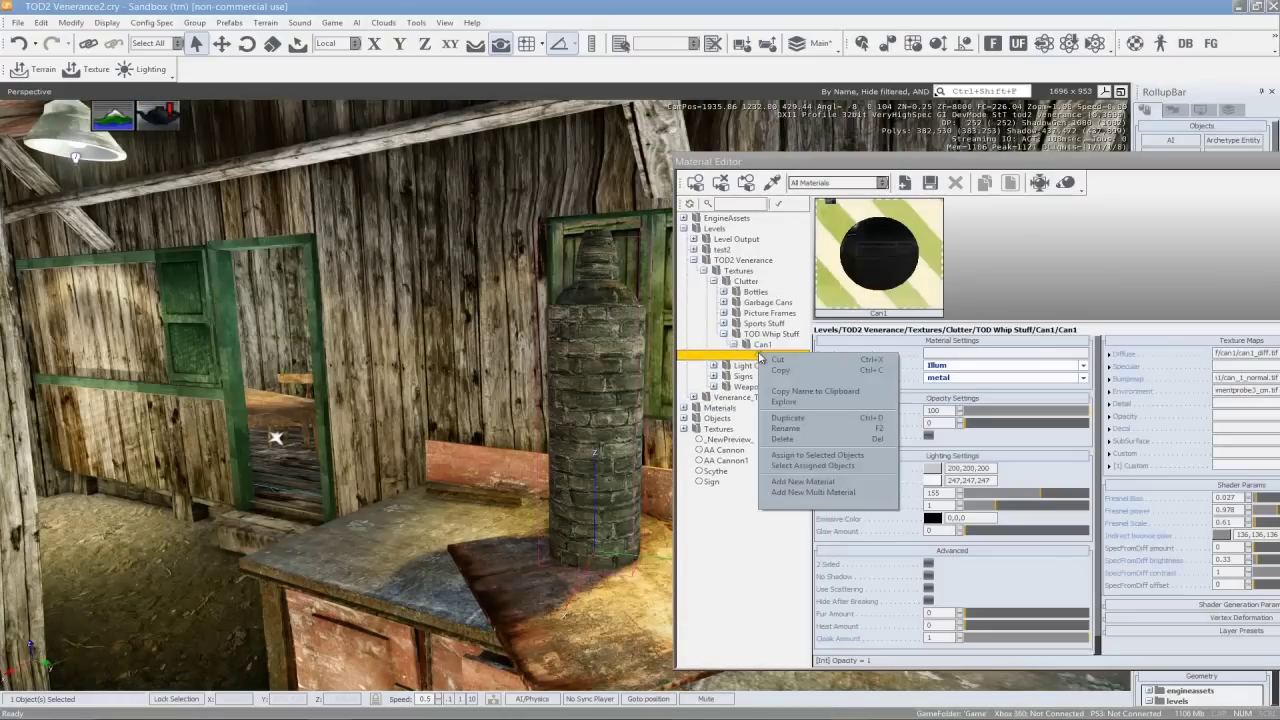
click(798, 455)
Shift the can slightly sideways along the table top with the Move tool
right_drag(560, 432, 524, 454)
middle_drag(523, 482, 534, 487)
key(3)
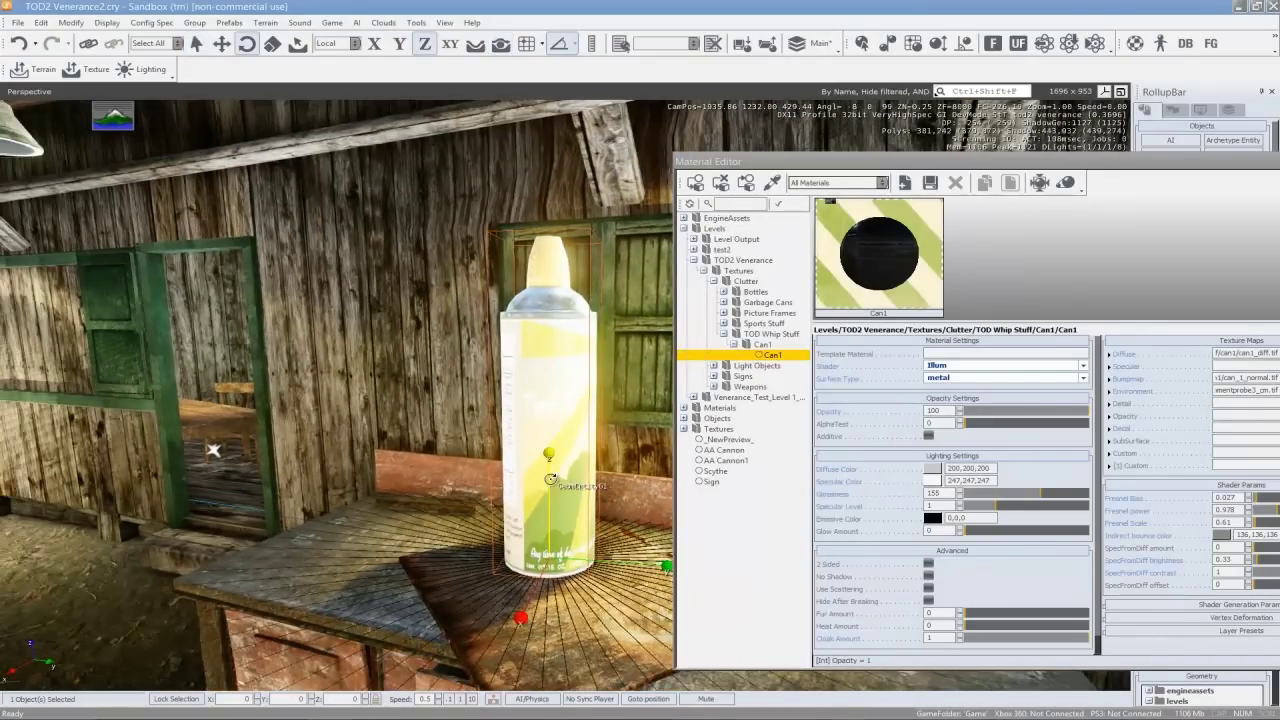
key(2)
key(3)
key(1)
drag(553, 470, 532, 470)
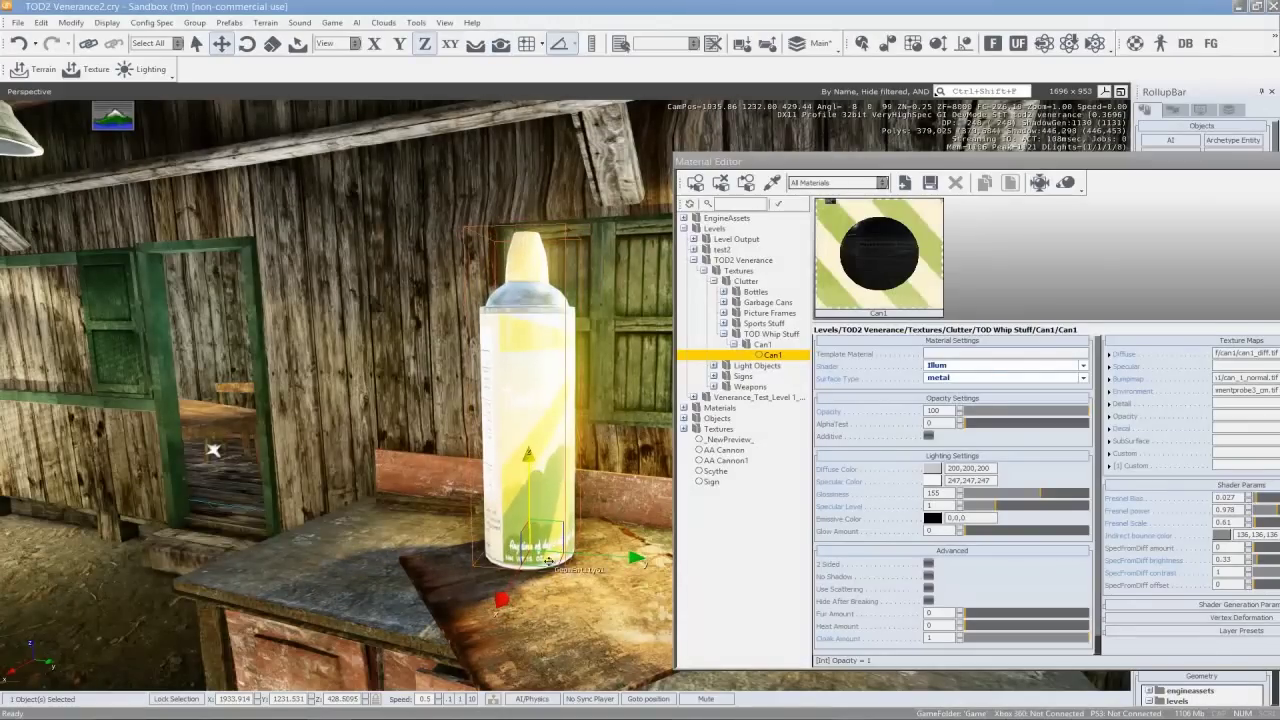
Rotate the can and scale it down to a small spray can standing on the table
key(2)
drag(529, 503, 529, 243)
key(3)
drag(531, 550, 532, 591)
key(1)
mouse_move(531, 512)
mouse_down()
mouse_move(538, 540)
mouse_move(544, 520)
mouse_up()
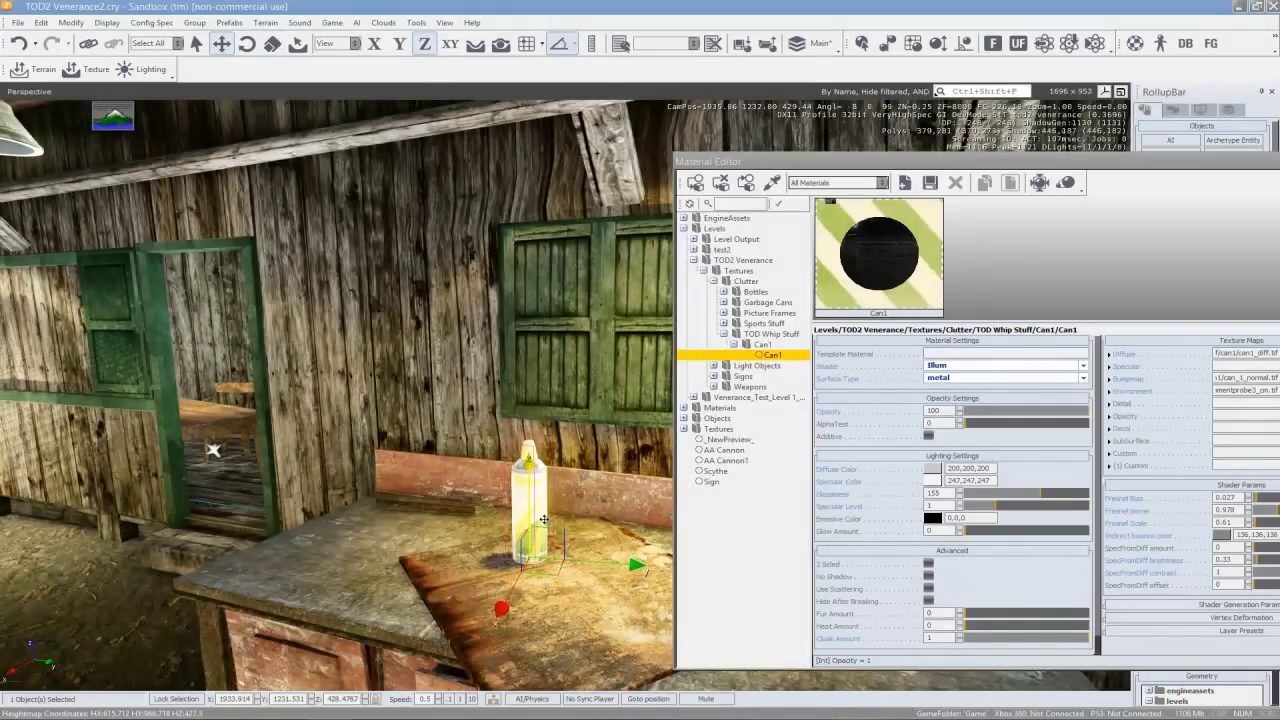
Set the Can1 material's opacity to 100 and its glossiness to about 176, and close the Material Editor
key(s)
right_drag(554, 528, 554, 526)
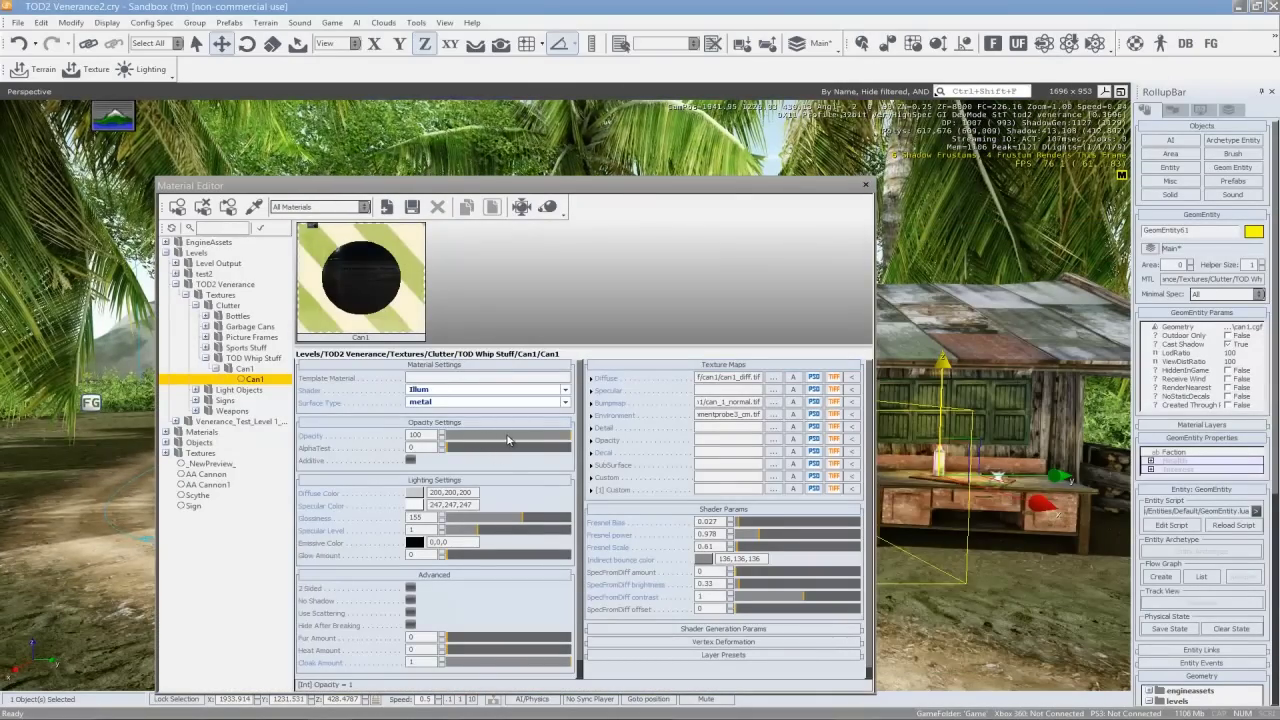
key(w)
right_drag(1024, 476, 1050, 480)
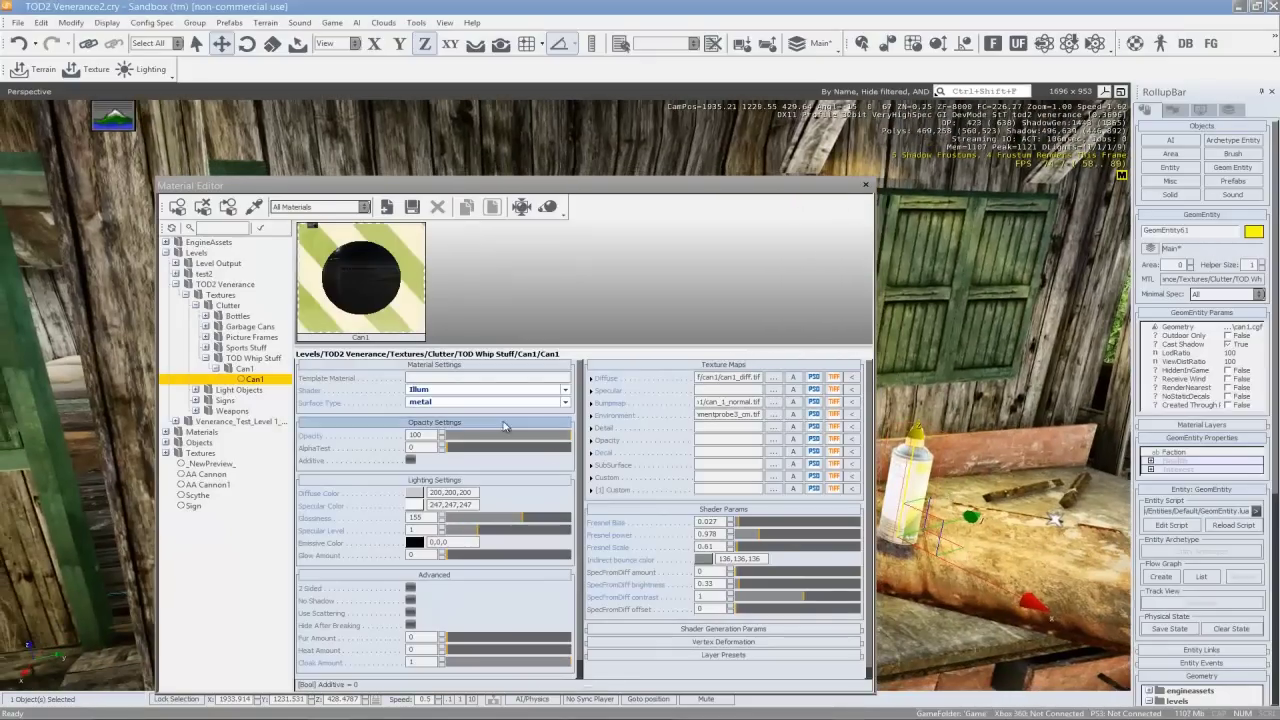
drag(493, 431, 571, 440)
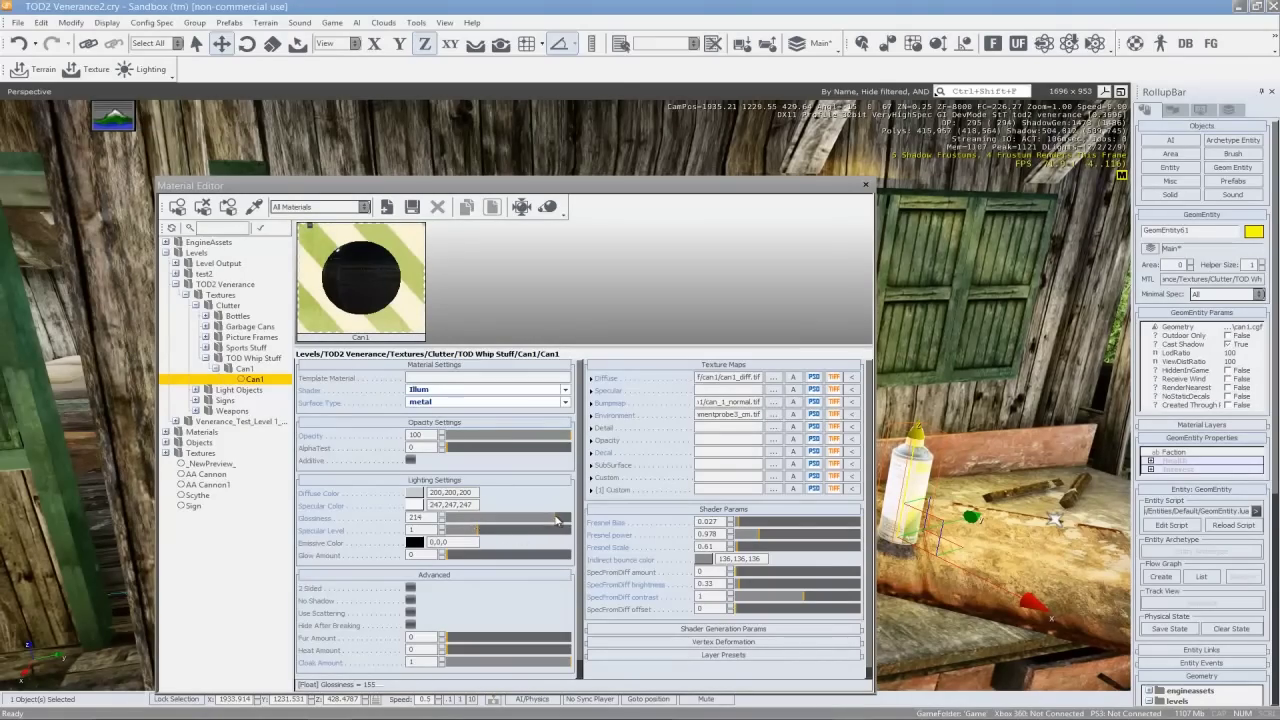
drag(560, 519, 533, 519)
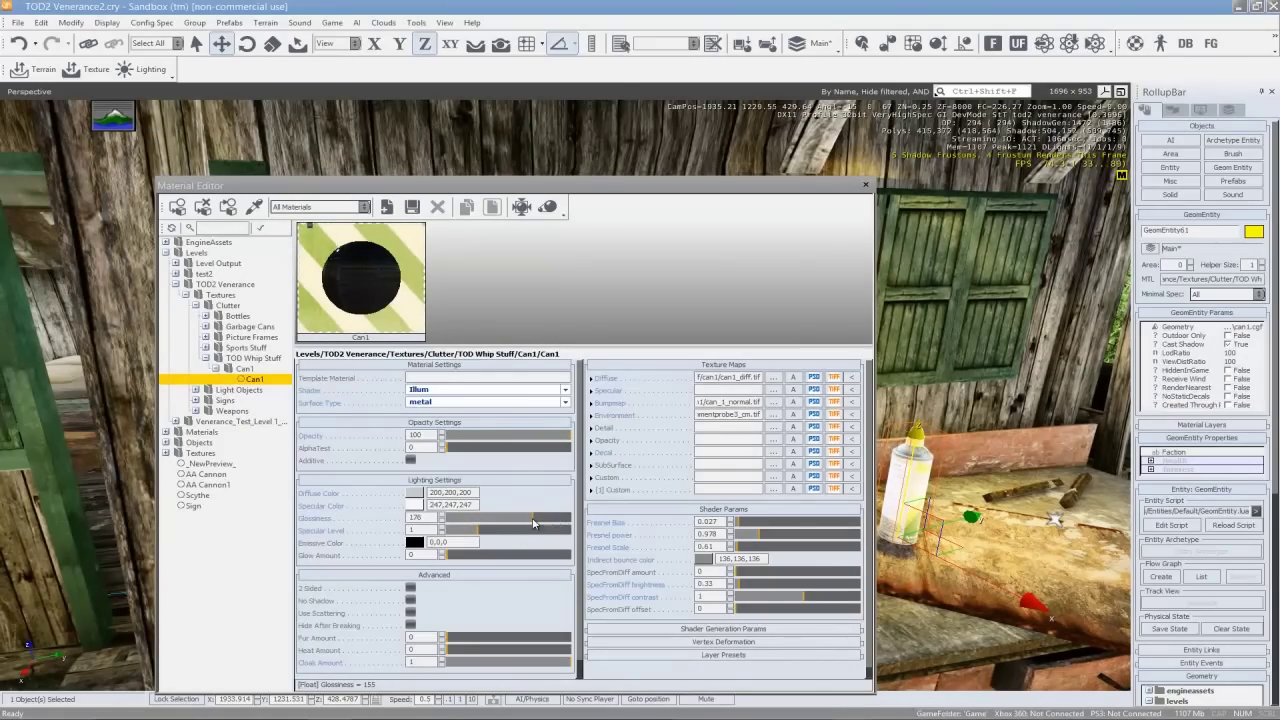
click(868, 184)
Place a Light entity from the Lights category in front of the hut
scroll(868, 184, down, 7)
key(w)
right_drag(1008, 410, 1008, 410)
key(a)
right_drag(764, 391, 764, 391)
key(w)
key(s)
click(1170, 167)
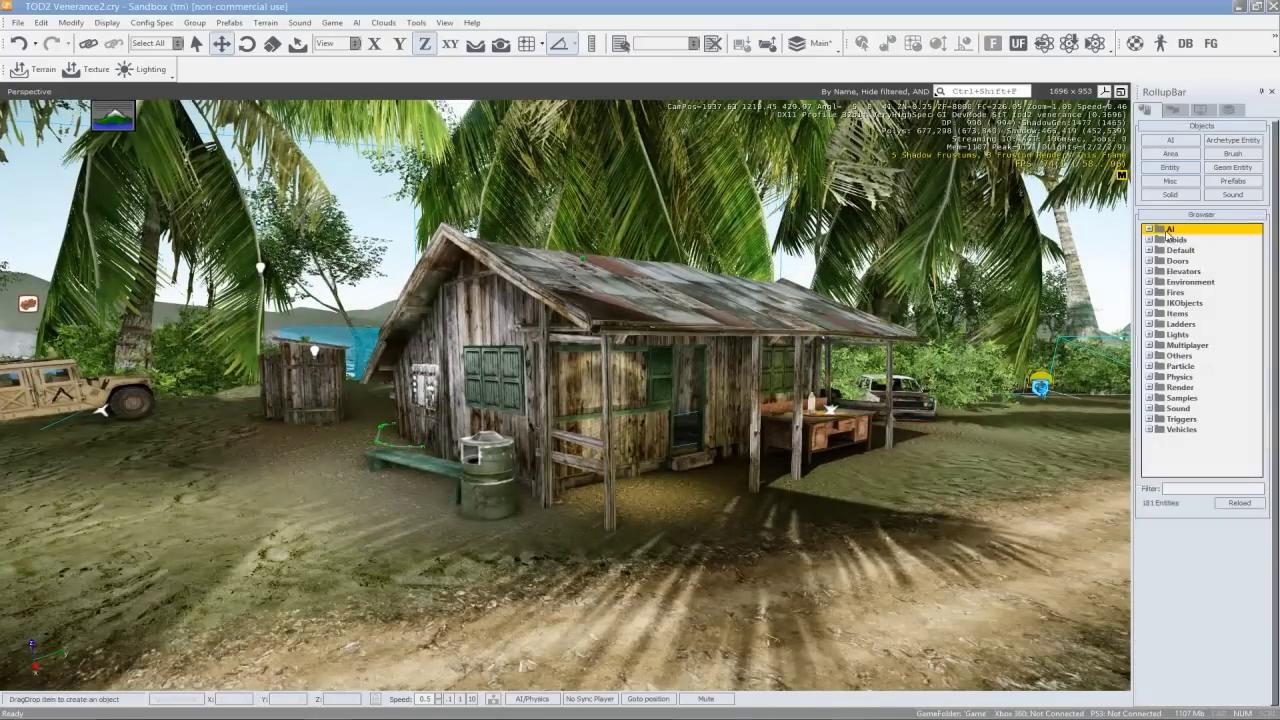
click(1154, 283)
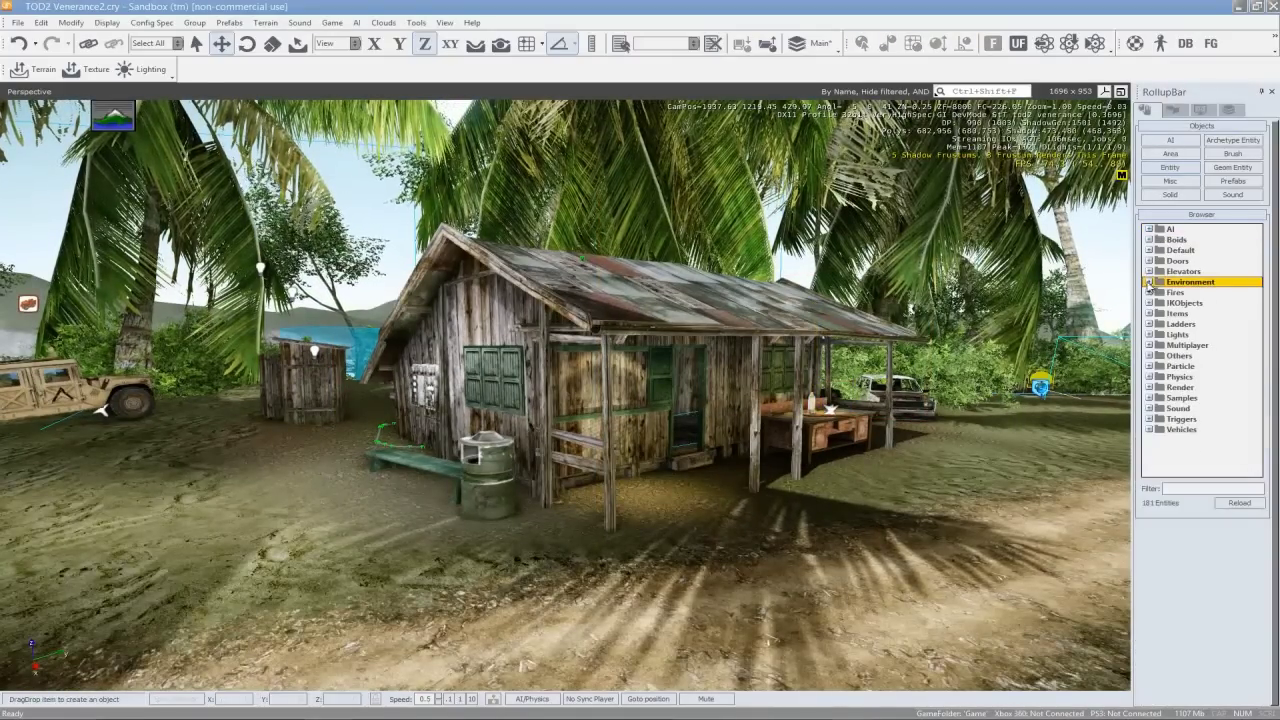
click(1150, 250)
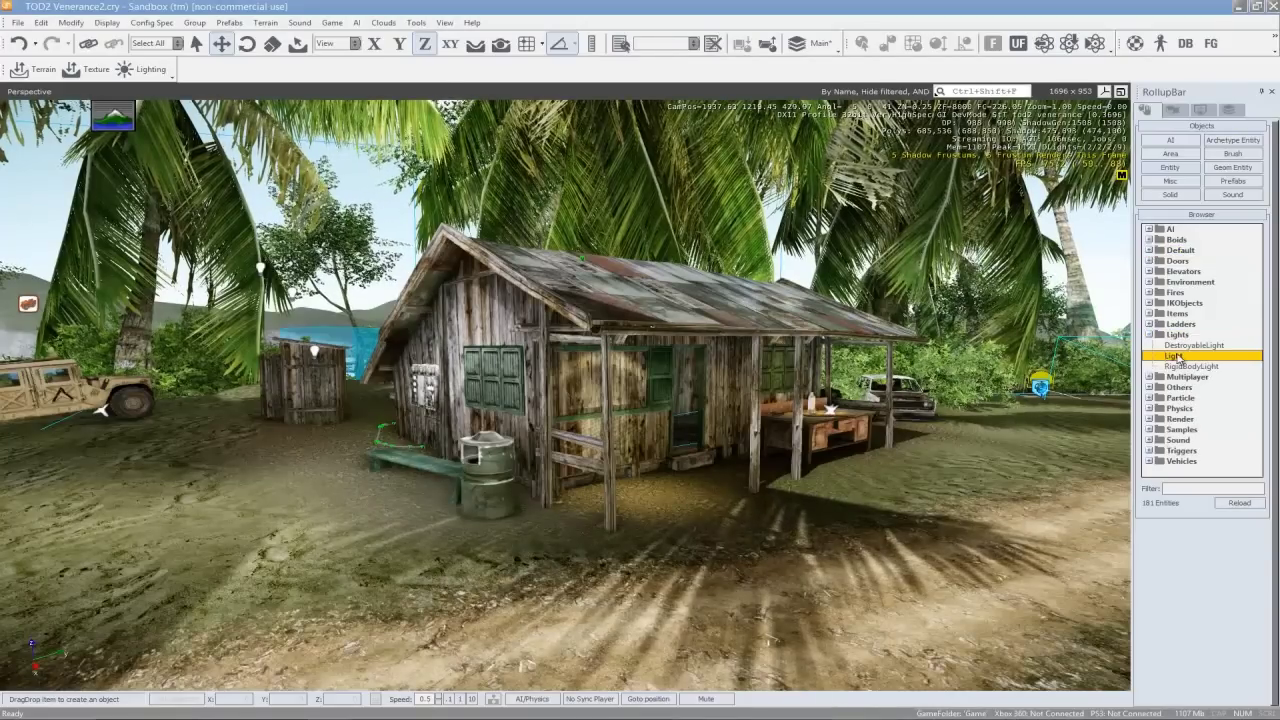
drag(1157, 367, 642, 522)
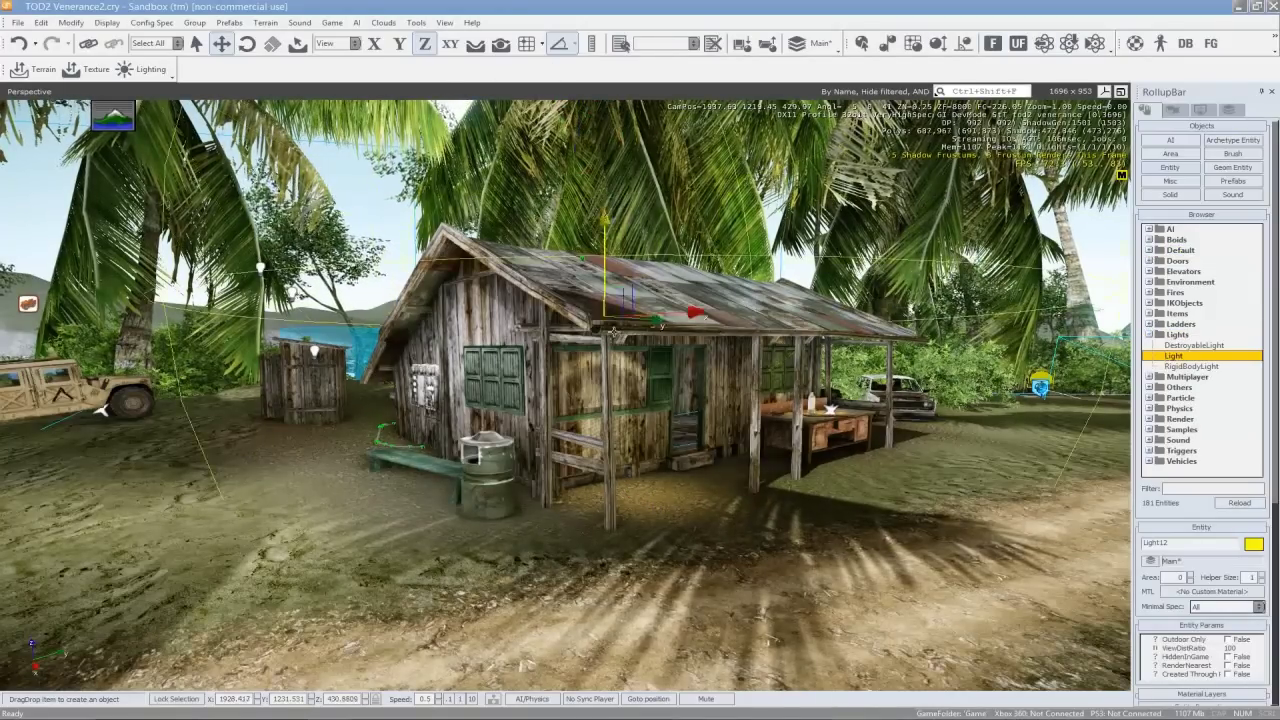
Reposition the light above the ground at porch height and move it along the X axis past the wooden desk
drag(626, 315, 509, 238)
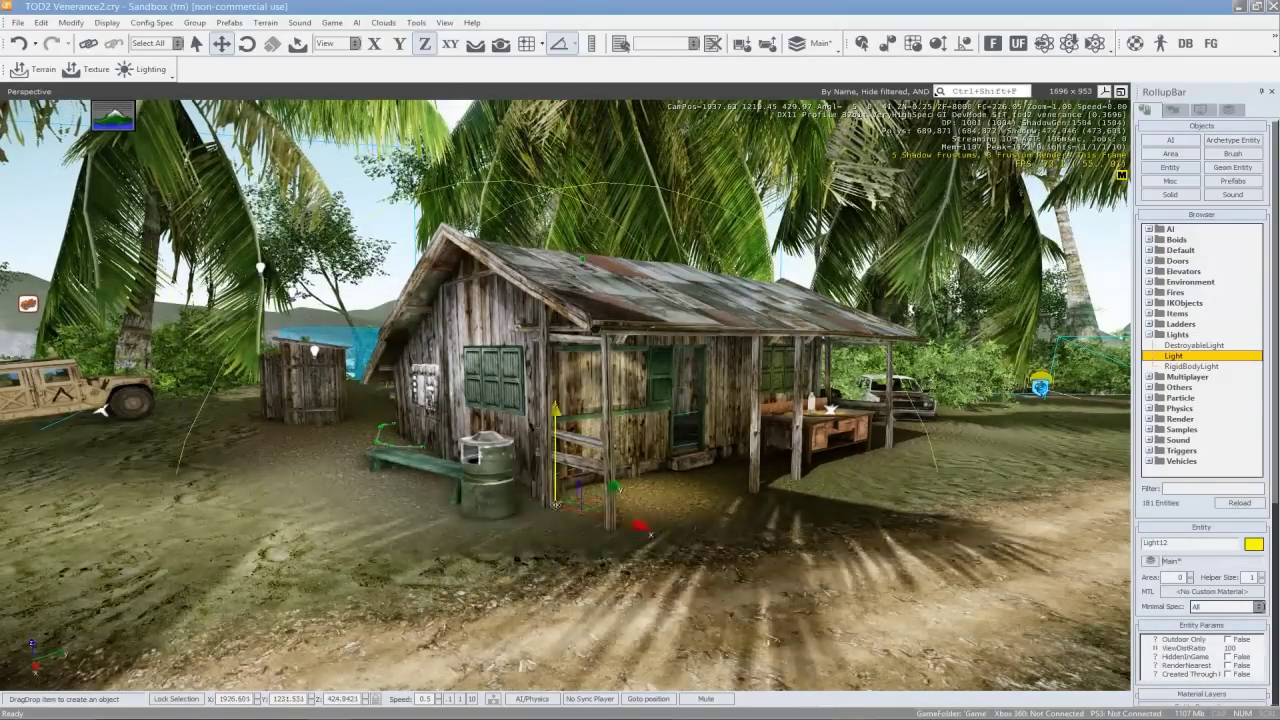
click(519, 453)
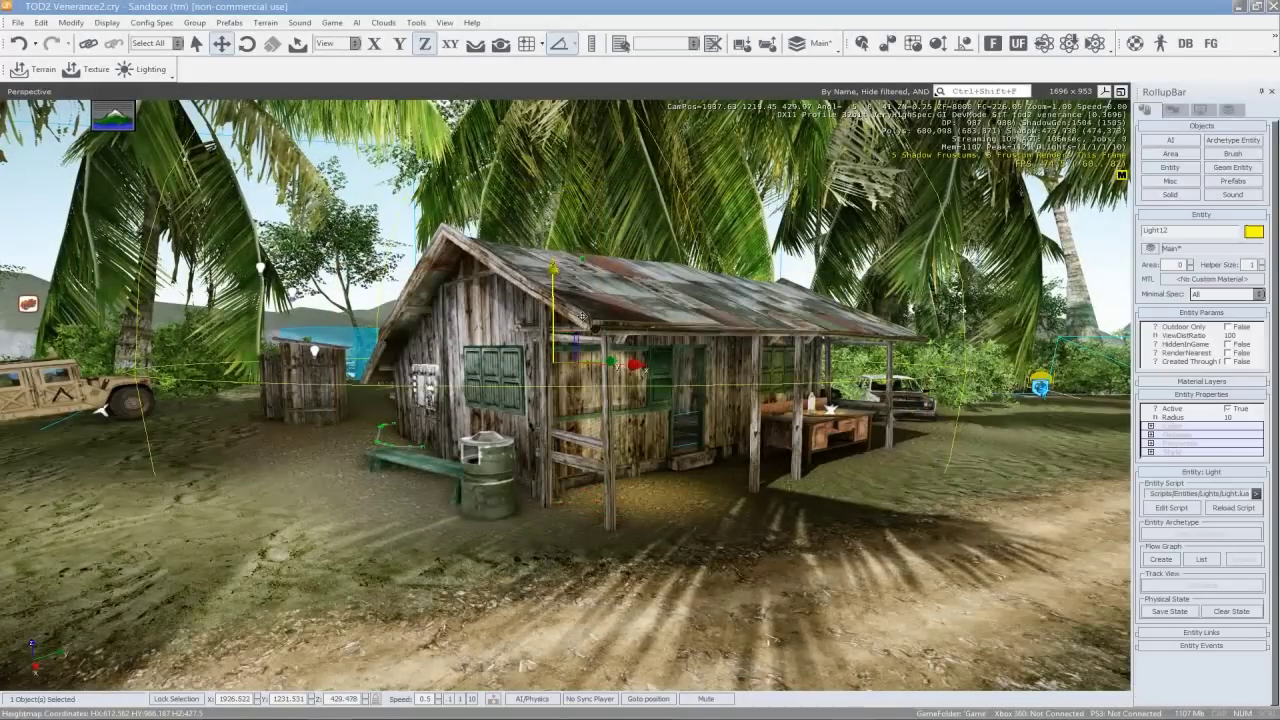
drag(806, 418, 1133, 472)
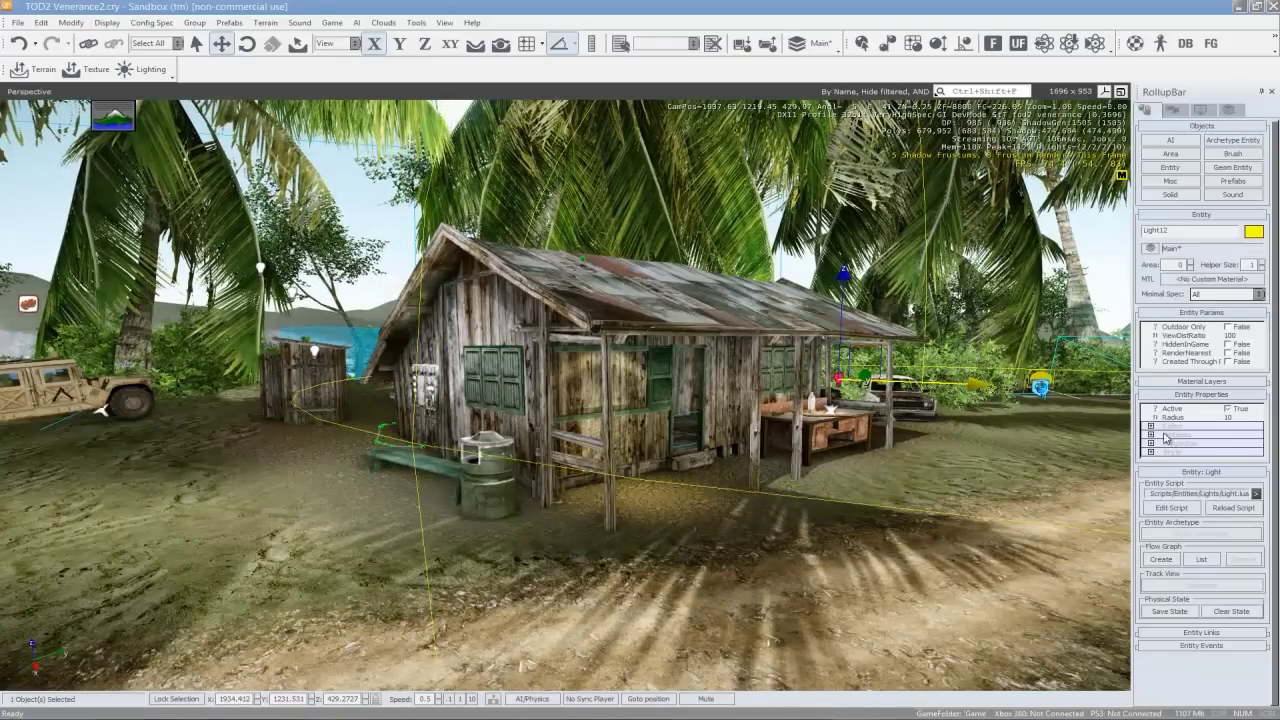
Set the light's CastShadow option to the very high spec level
click(1150, 434)
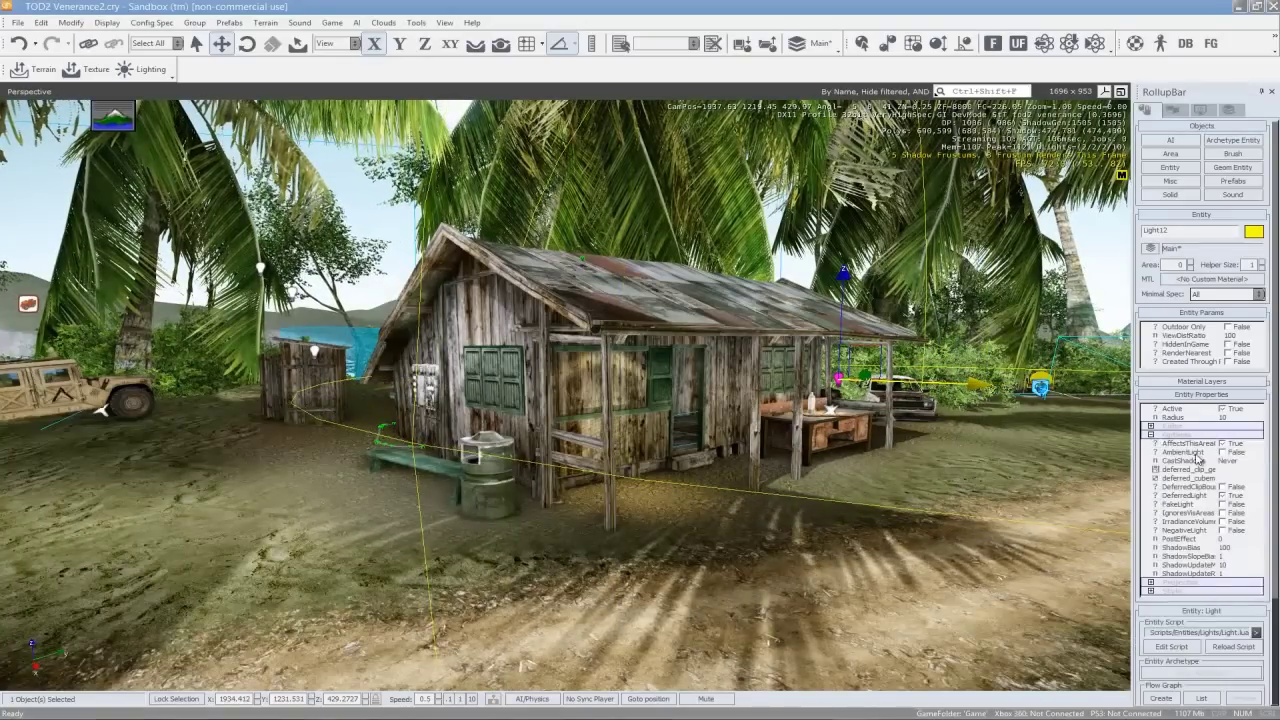
click(1245, 478)
key(w)
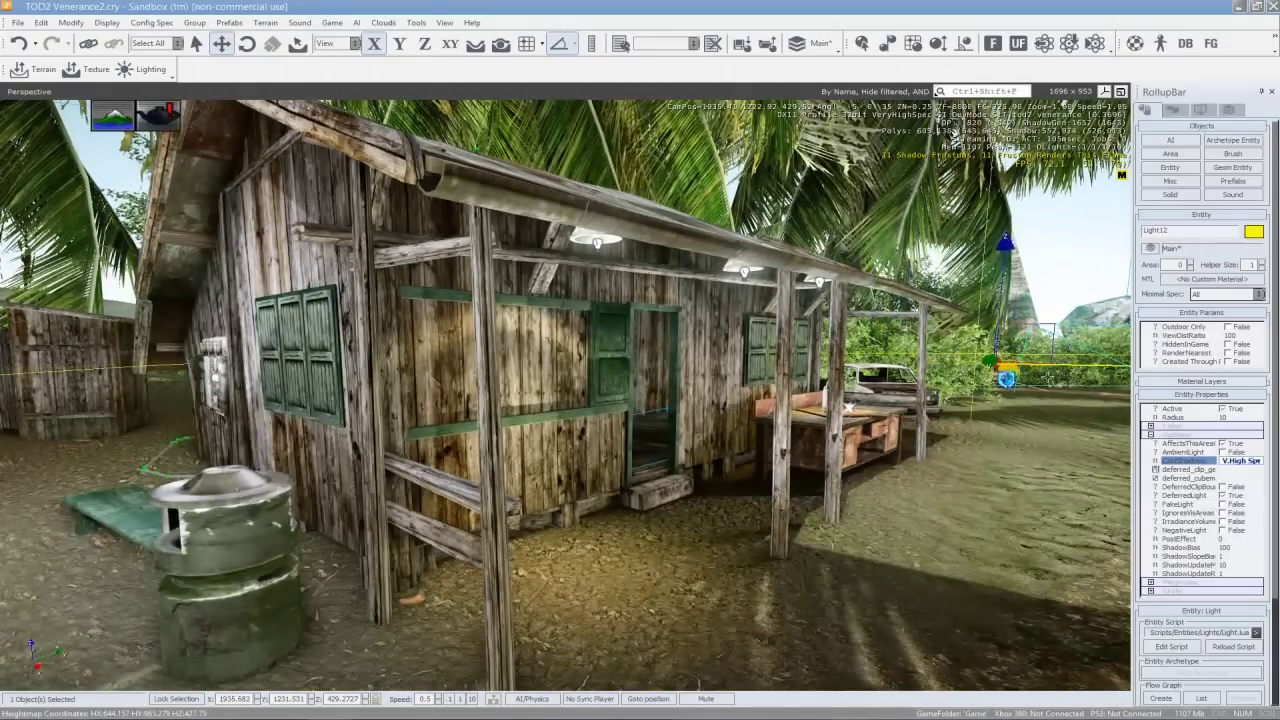
Shift the light along the X axis back toward the porch's far post and delete it
drag(1010, 385, 930, 386)
key(Delete)
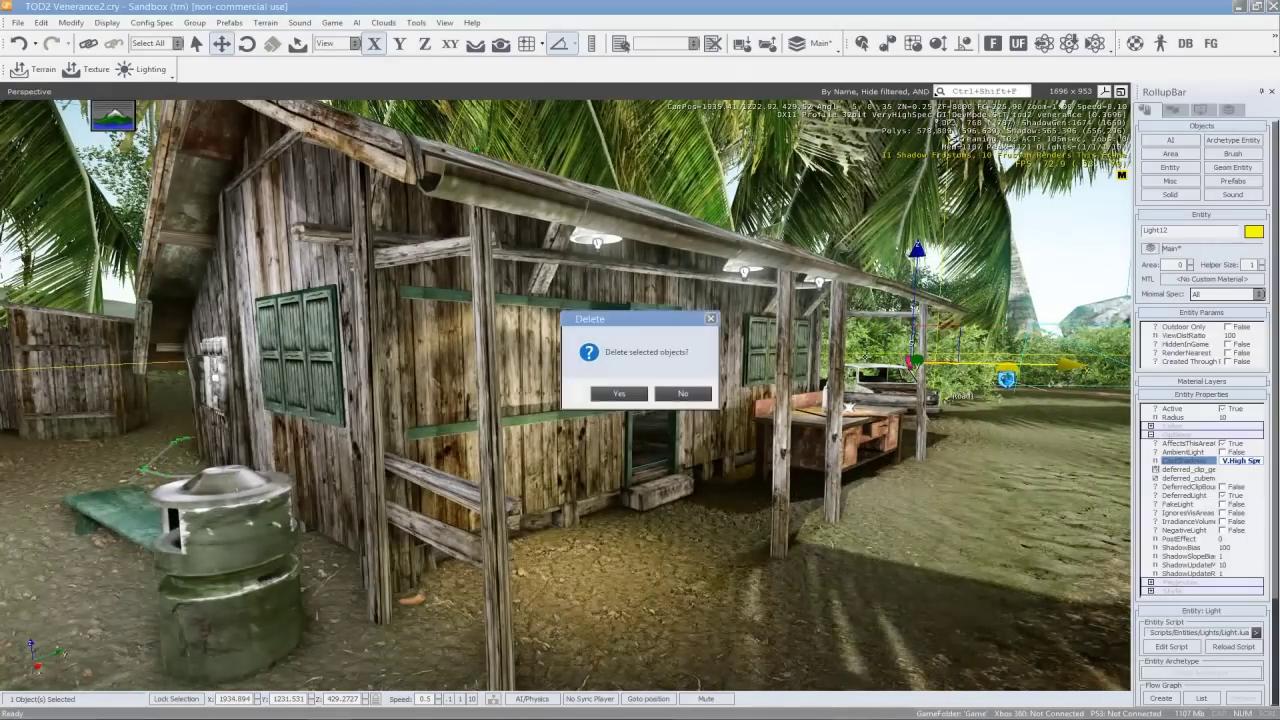
click(608, 393)
Look through the Solid, Sound, Geom Entity, Brush, Archetype Entity and AI object categories
right_drag(898, 360, 900, 360)
click(1180, 195)
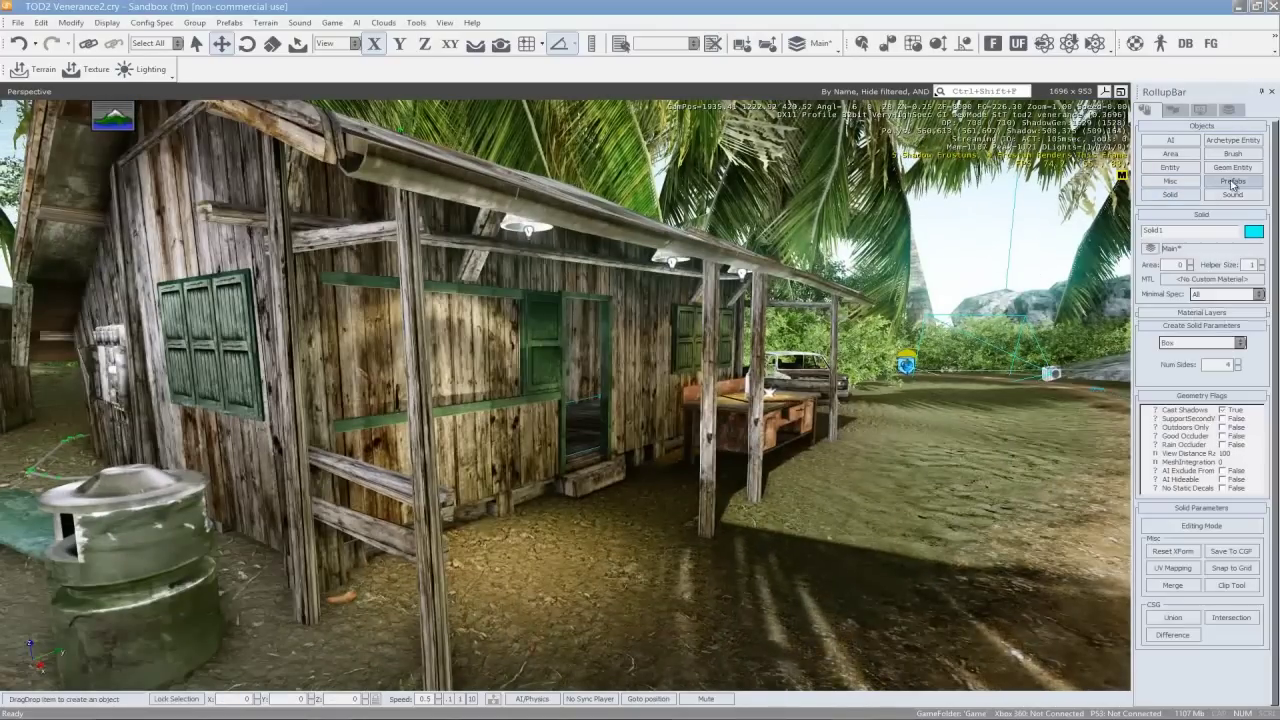
click(1232, 195)
click(1233, 168)
click(1233, 154)
click(1232, 141)
click(1172, 141)
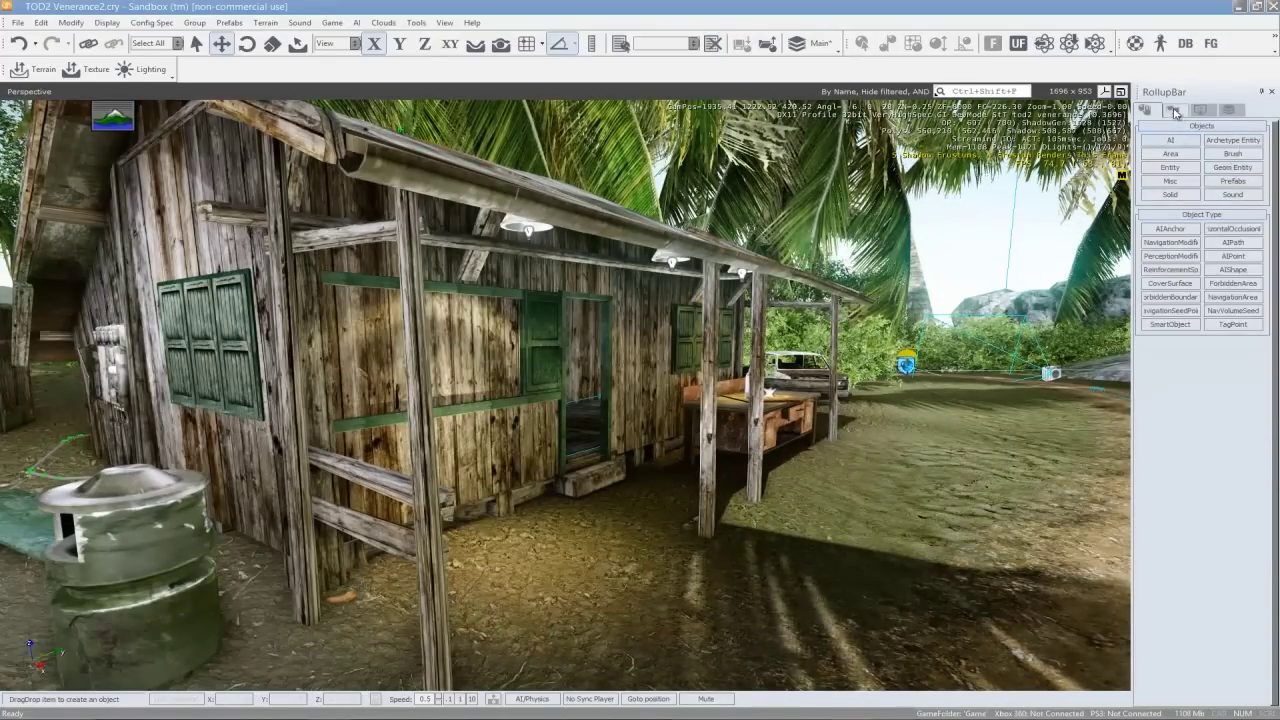
Flatten the terrain in front of the hut into a deep pit with the Modify brush and smooth its surroundings
click(1175, 110)
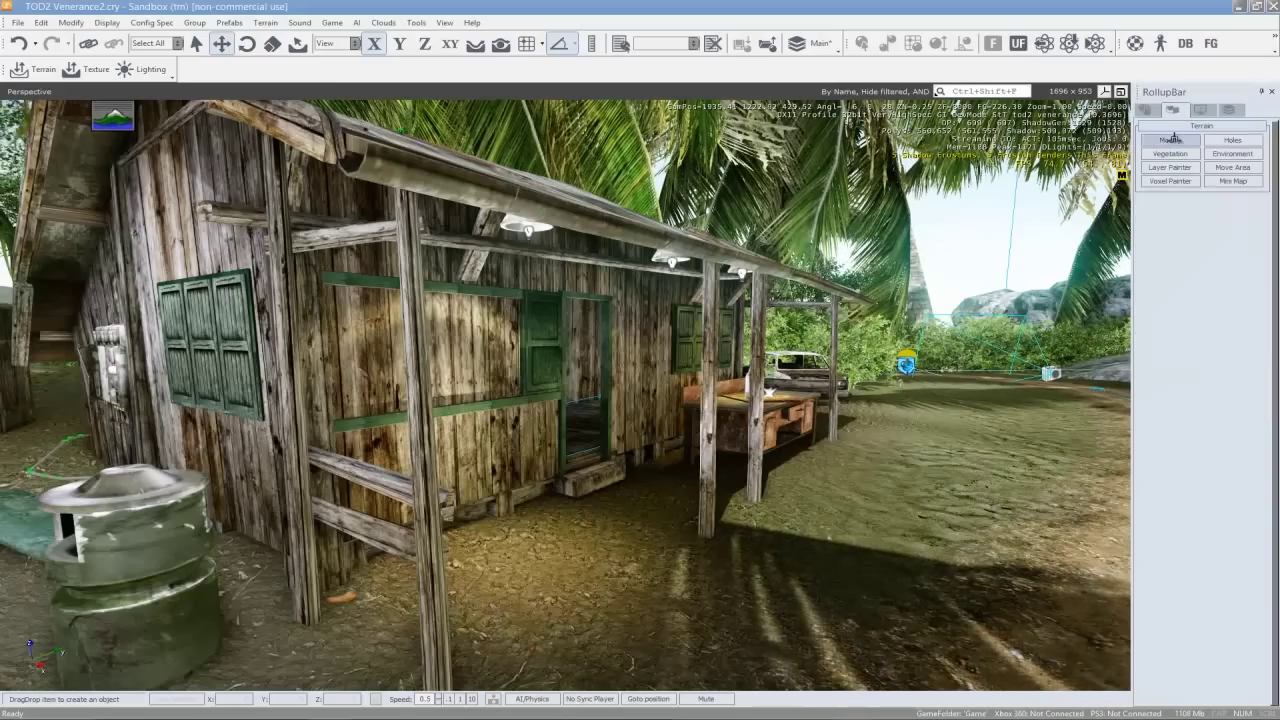
click(1173, 139)
key(s)
right_drag(820, 300, 612, 438)
mouse_move(612, 437)
mouse_down()
mouse_move(640, 400)
mouse_move(490, 500)
mouse_move(433, 571)
mouse_up()
drag(1030, 450, 1090, 445)
click(1230, 223)
mouse_move(960, 400)
mouse_down()
mouse_move(713, 319)
mouse_move(546, 355)
mouse_move(330, 520)
mouse_up()
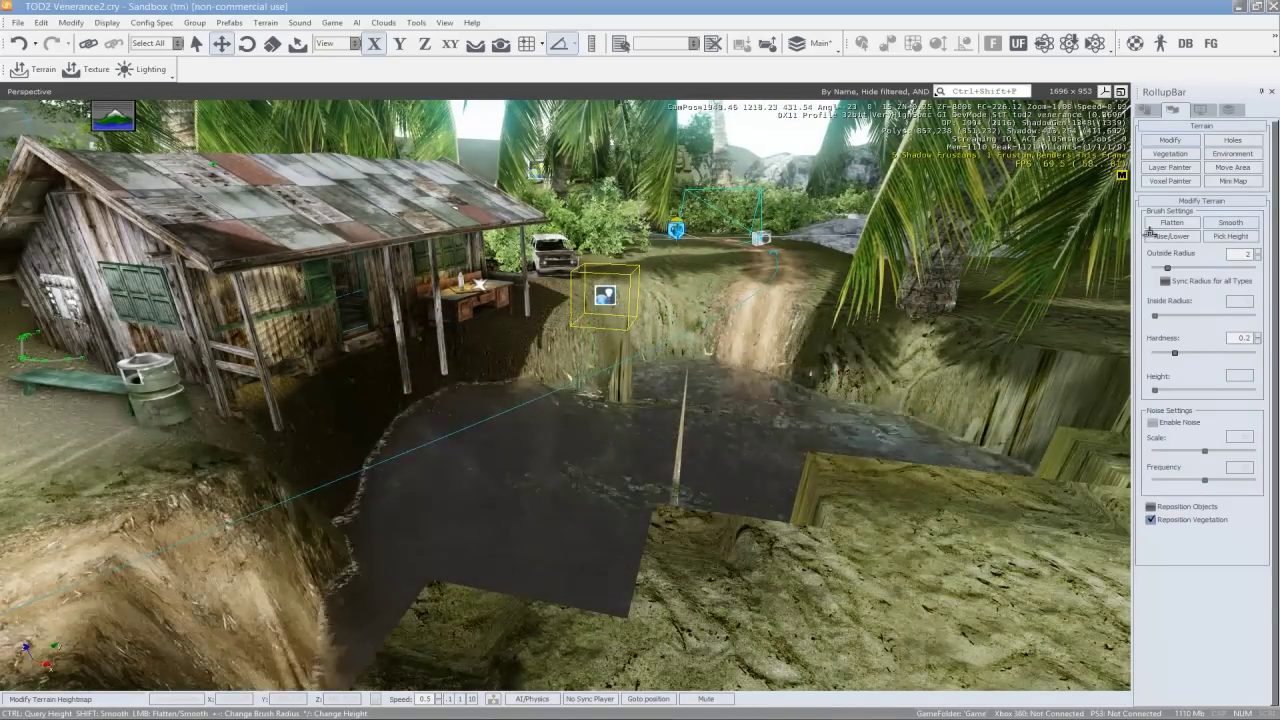
Raise the ground near the barrel beside the hut into a steep mound with the Rise/Lower brush
click(1151, 237)
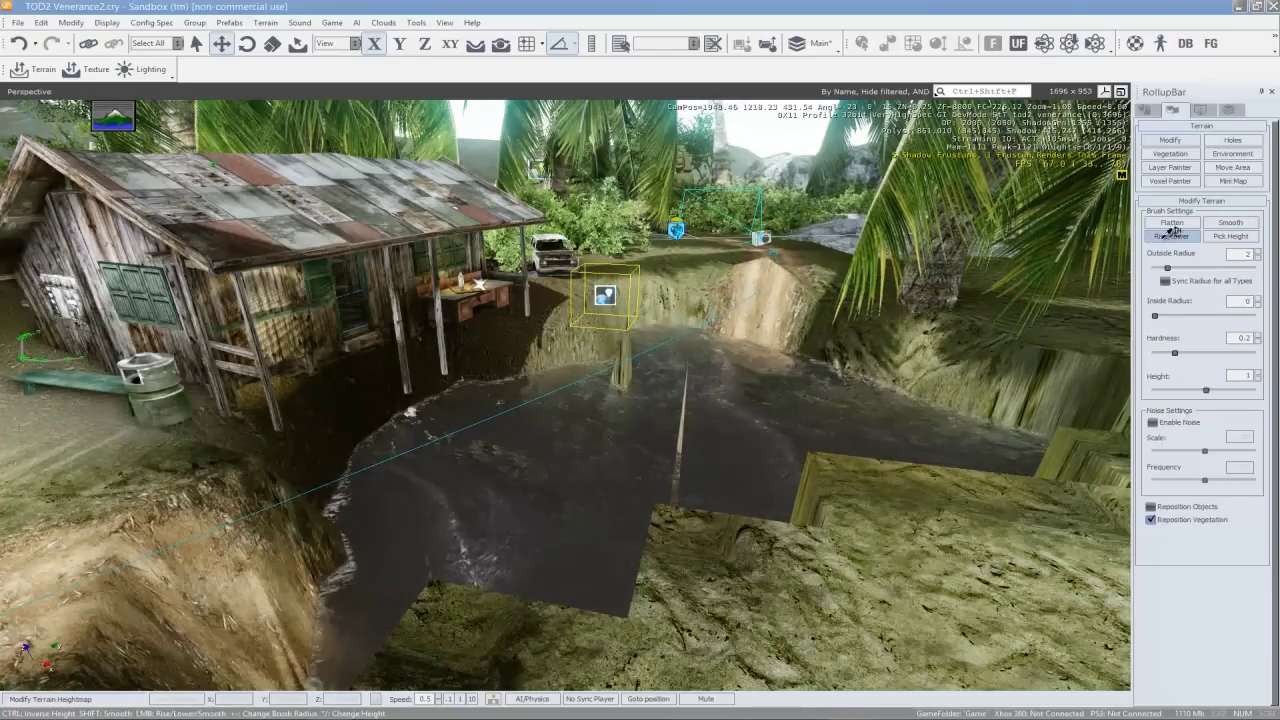
click(1216, 238)
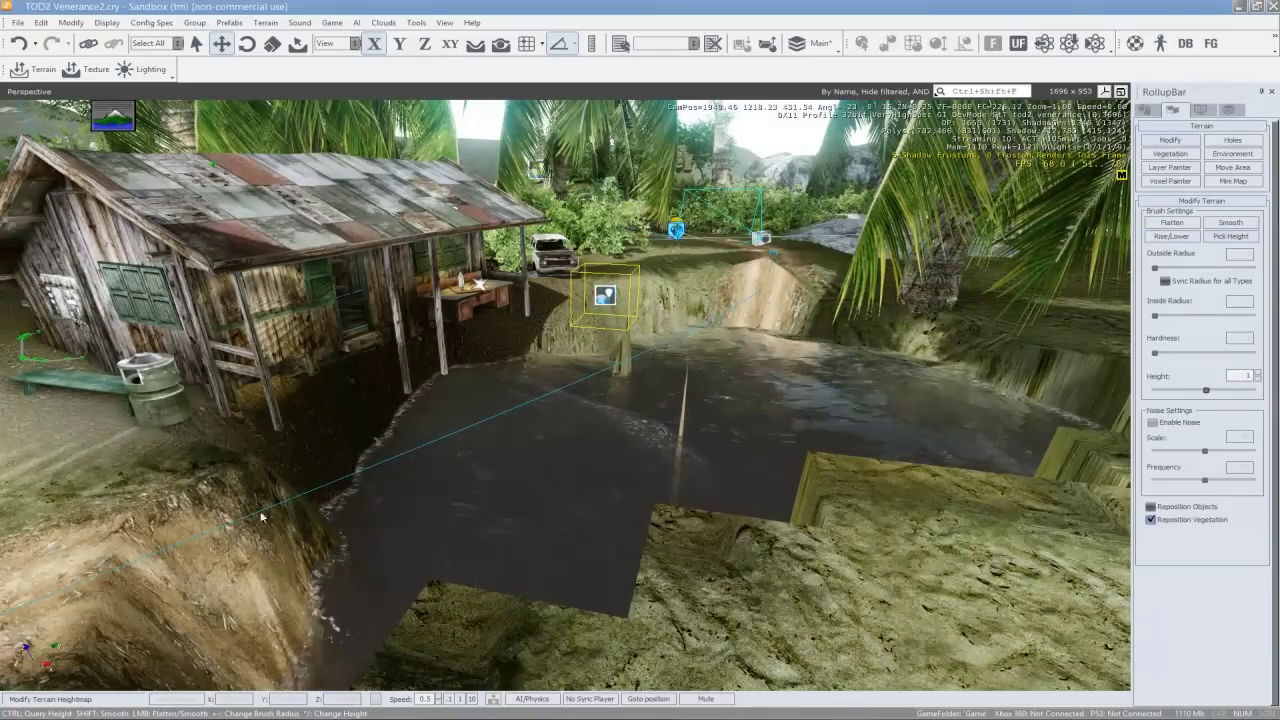
click(1172, 236)
mouse_move(215, 505)
mouse_down()
mouse_move(160, 530)
mouse_move(165, 500)
mouse_up()
Pick the brush height from the terrain ridge on the pit's far side
click(1229, 237)
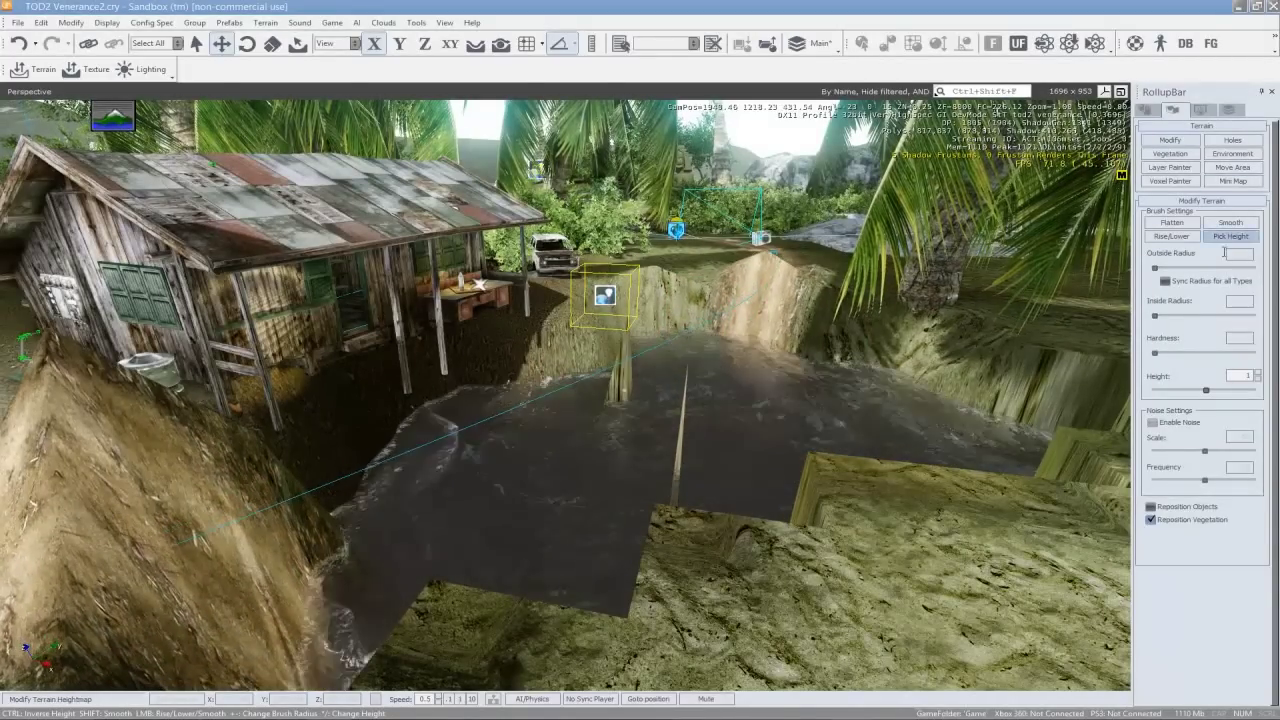
click(789, 273)
double_click(1240, 375)
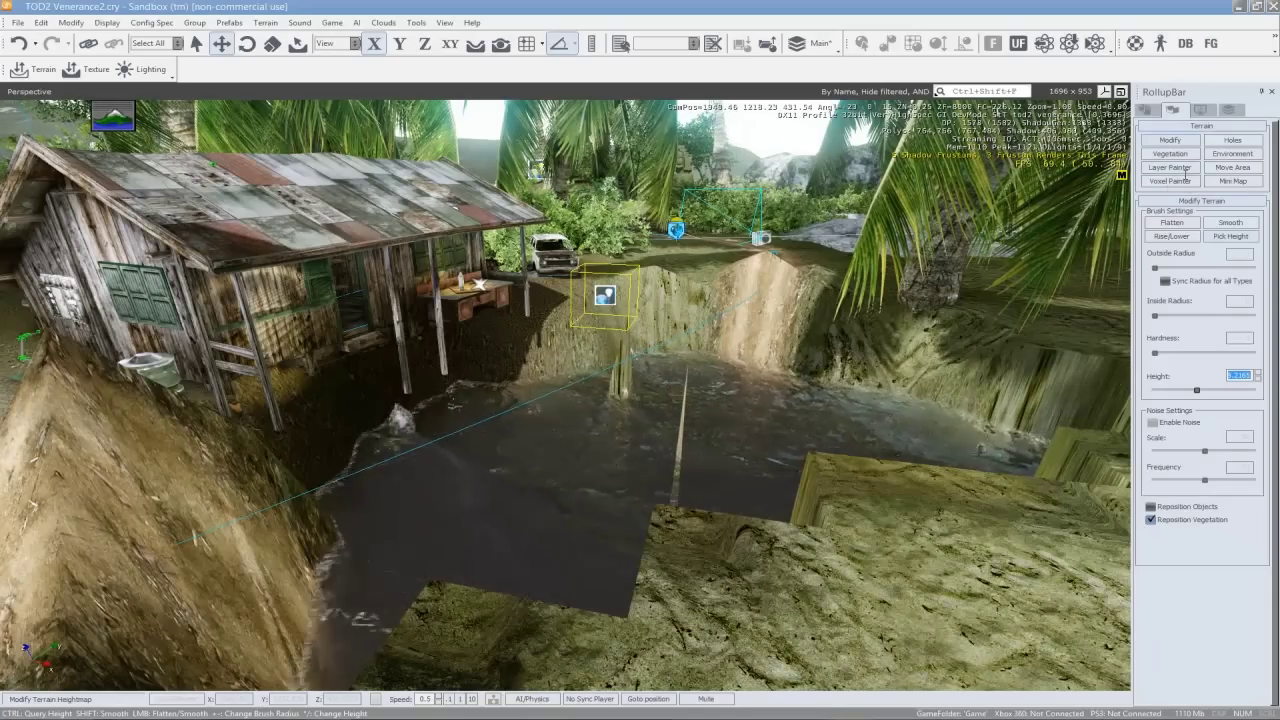
Try the Rise/Lower brush with a height of -50 on the ridge beyond the pit and undo the stroke
click(1184, 237)
drag(1206, 390, 1256, 390)
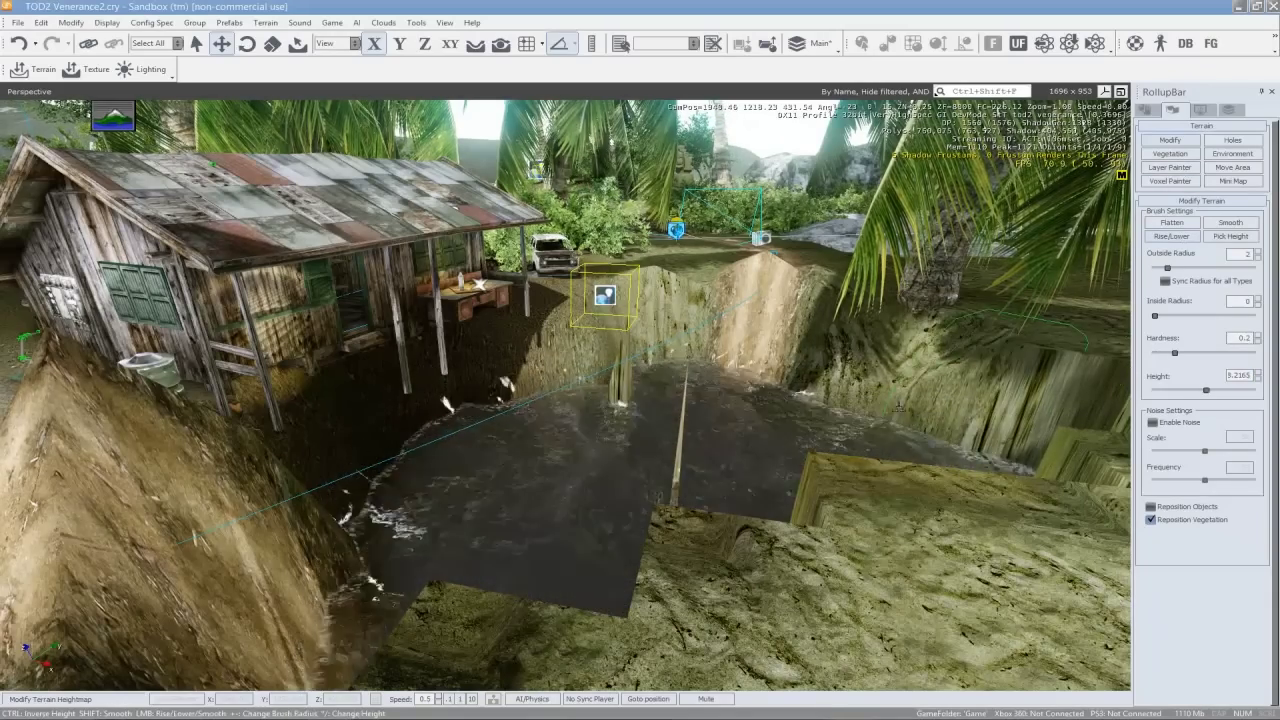
drag(775, 268, 827, 268)
key(ctrl+z)
Look through the Mini Map, Move Area, Environment and Voxel Painter terrain tools
key(s)
right_drag(789, 320, 715, 325)
key(w)
key(d)
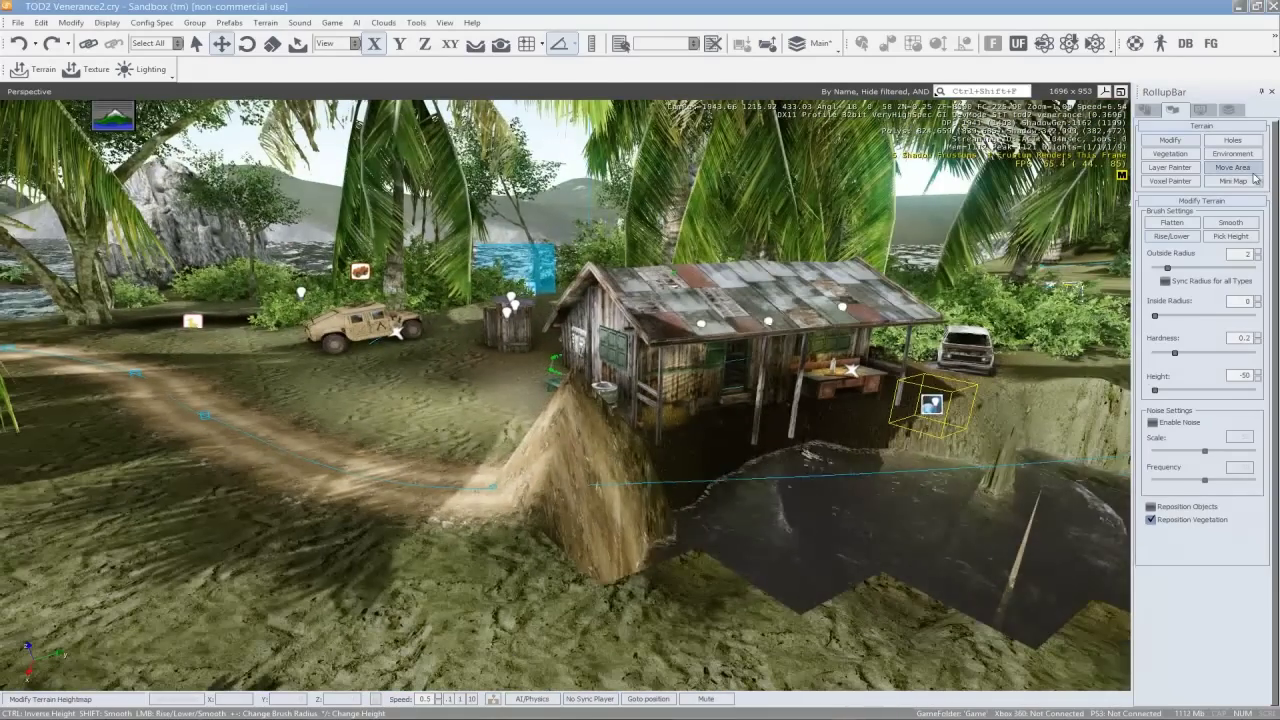
click(1235, 181)
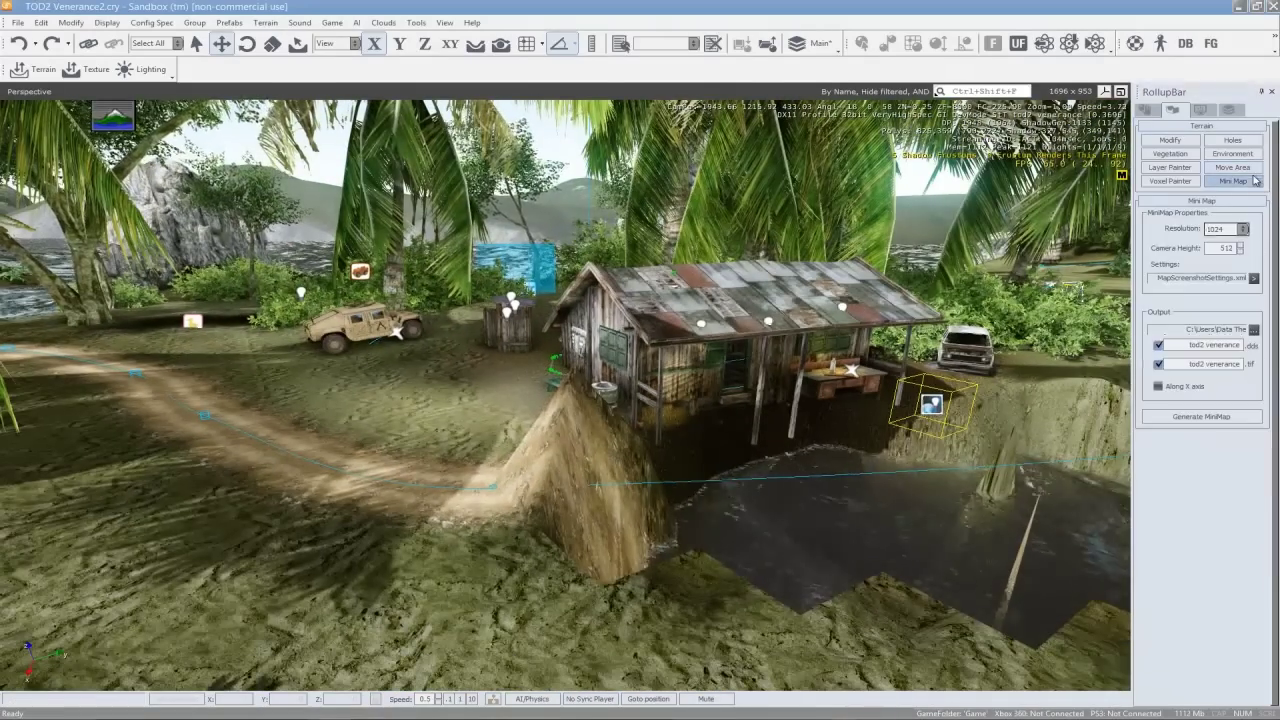
click(1250, 170)
click(1240, 153)
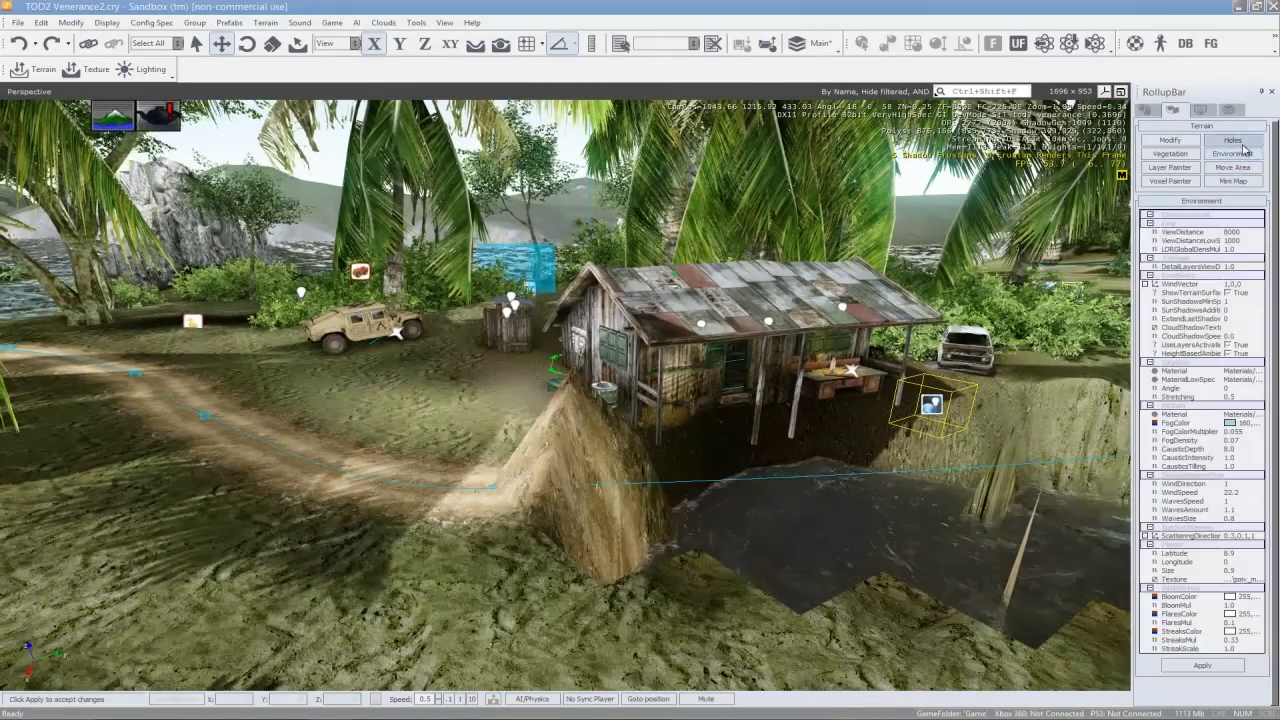
click(1232, 168)
click(1170, 181)
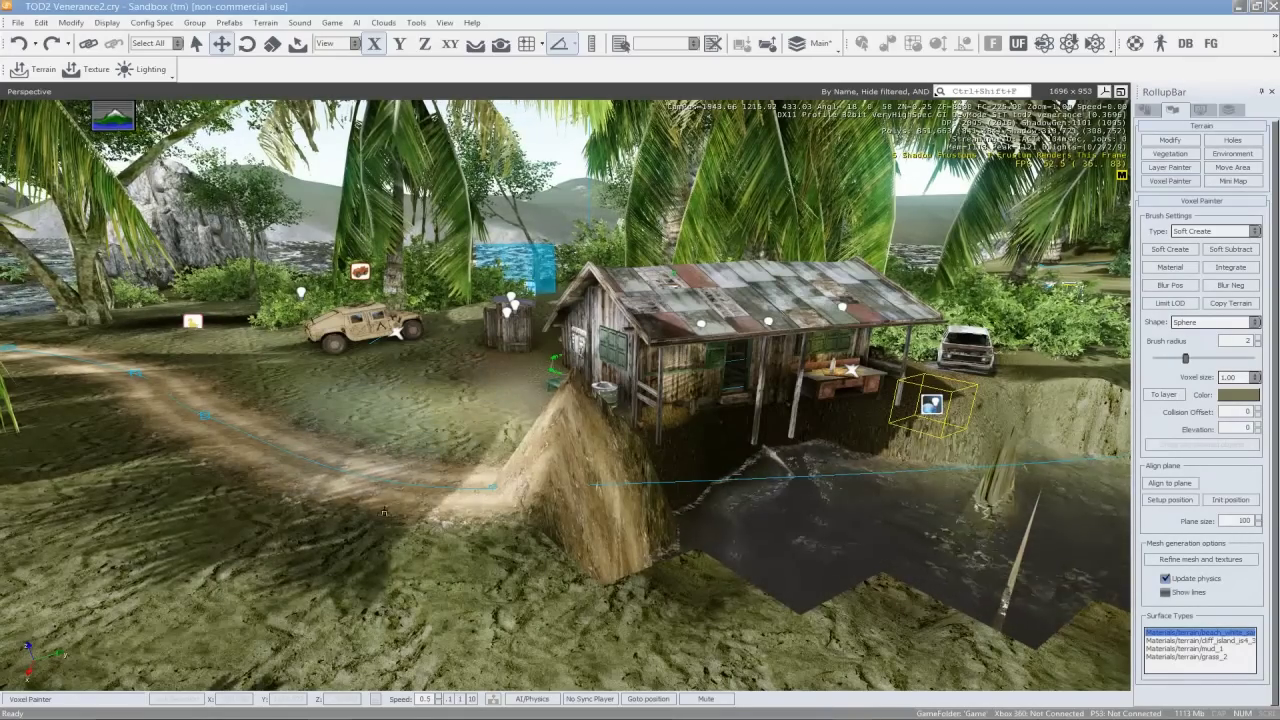
key(d)
right_drag(904, 386, 906, 366)
key(w)
key(w)
key(d)
key(s)
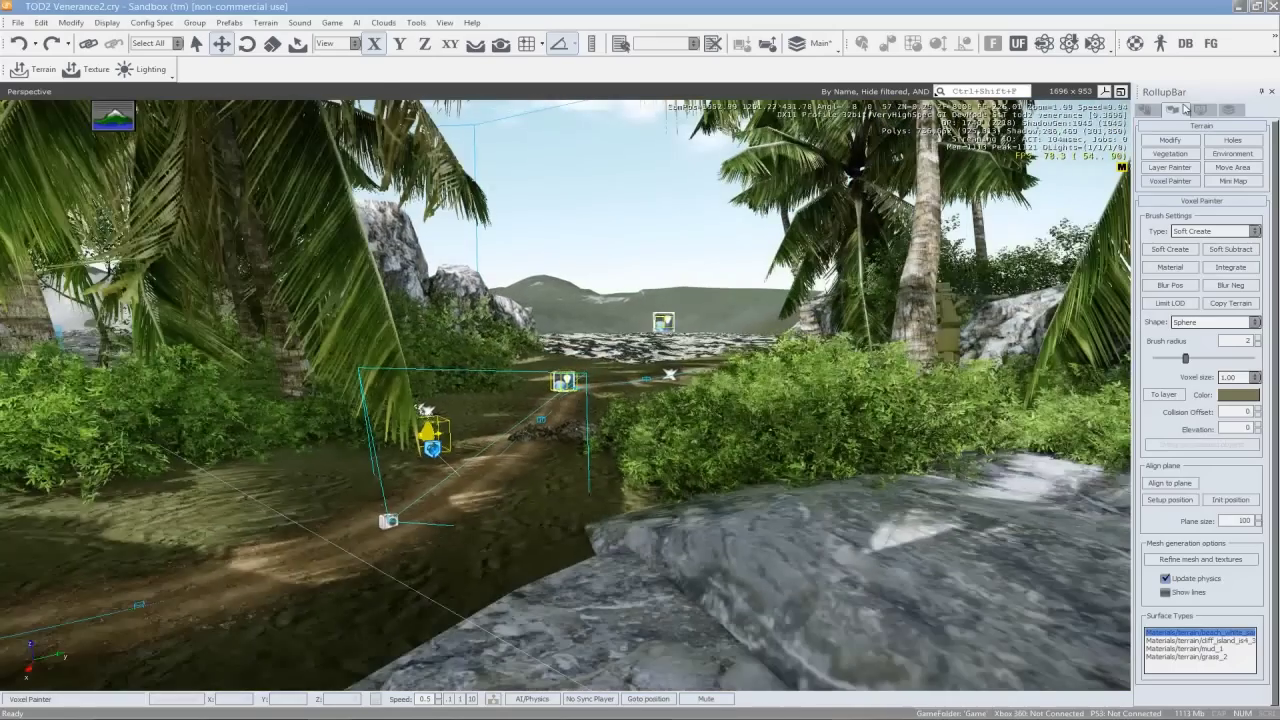
Paint cliff_rock_b_med rocks onto the terrain with the Vegetation tool, using a brush radius of 15
click(1170, 154)
click(1168, 300)
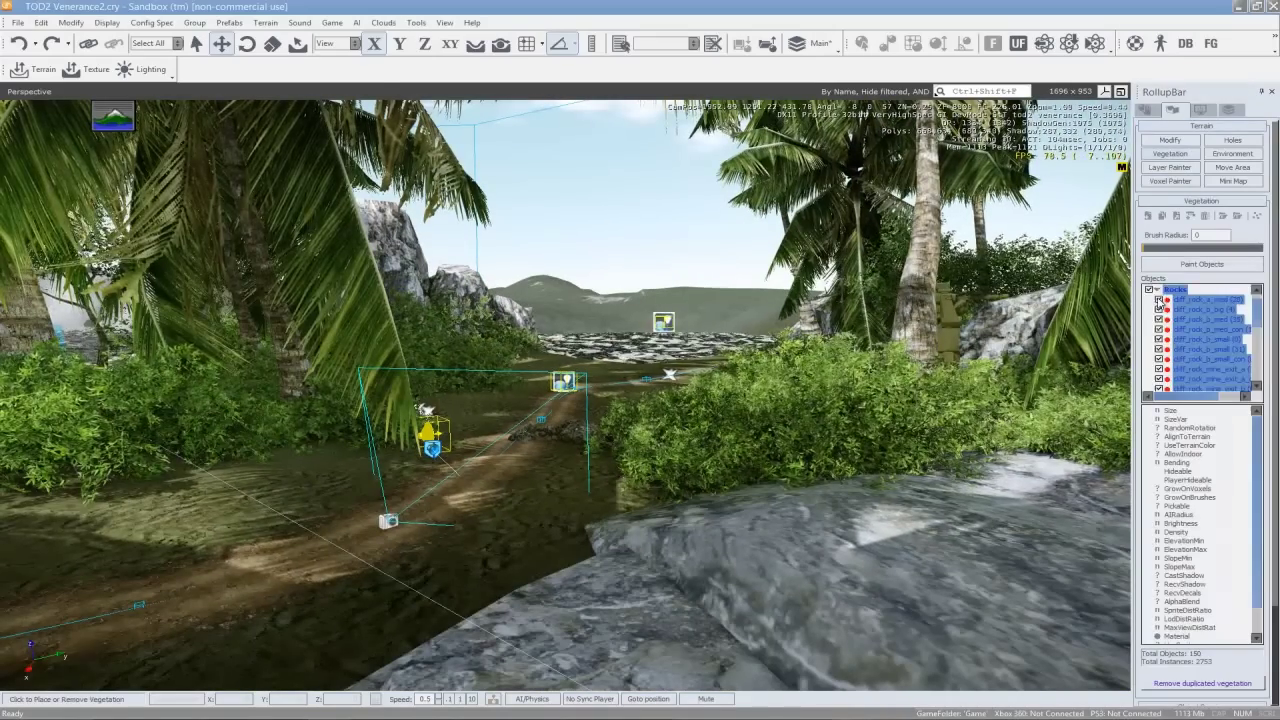
click(1188, 320)
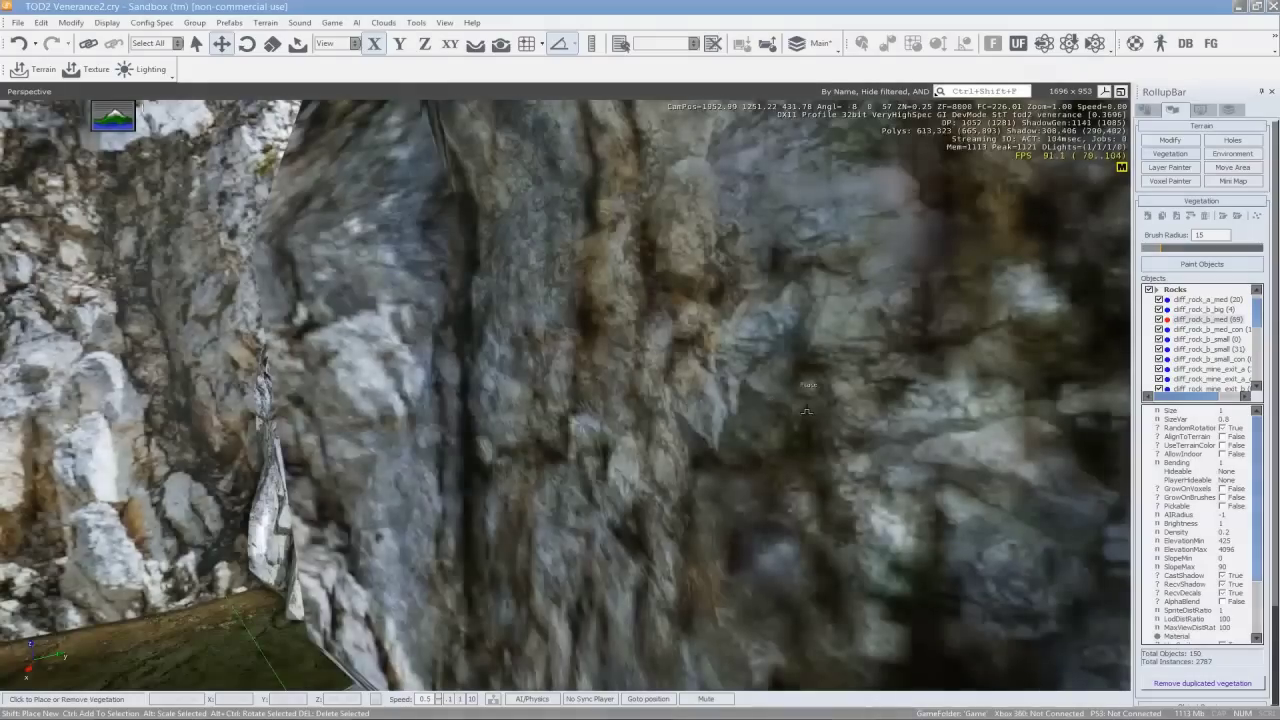
key(s)
right_drag(804, 412, 804, 412)
right_drag(891, 316, 891, 316)
key(d)
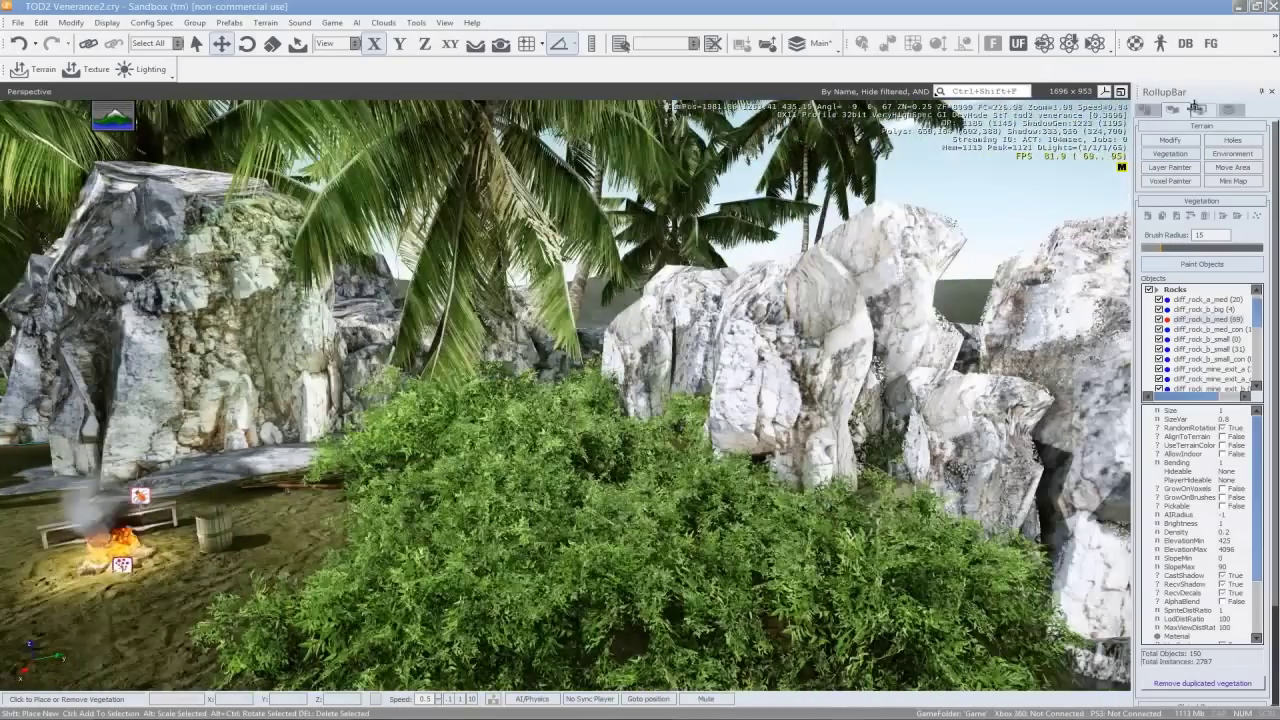
Turn off Sky box in the display render settings while facing the sky, and turn it back on
click(1207, 111)
key(w)
right_drag(982, 314, 982, 314)
right_drag(898, 332, 898, 332)
right_drag(805, 281, 805, 281)
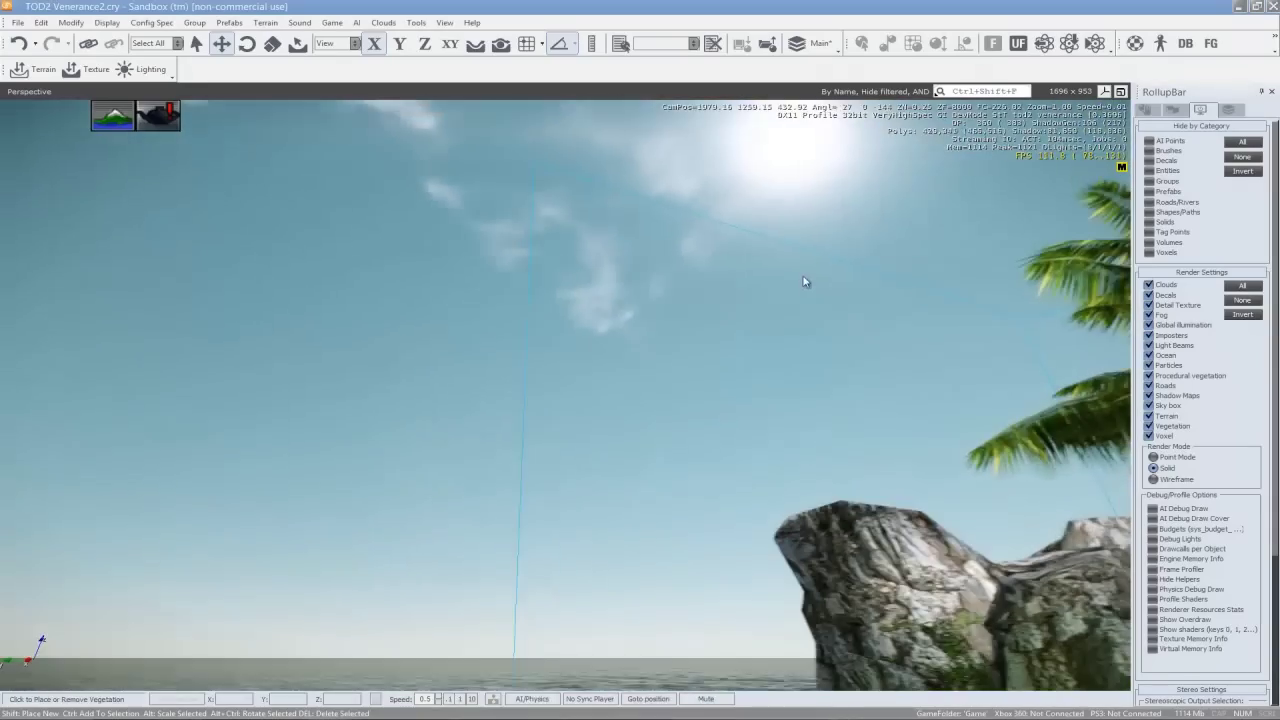
click(1149, 406)
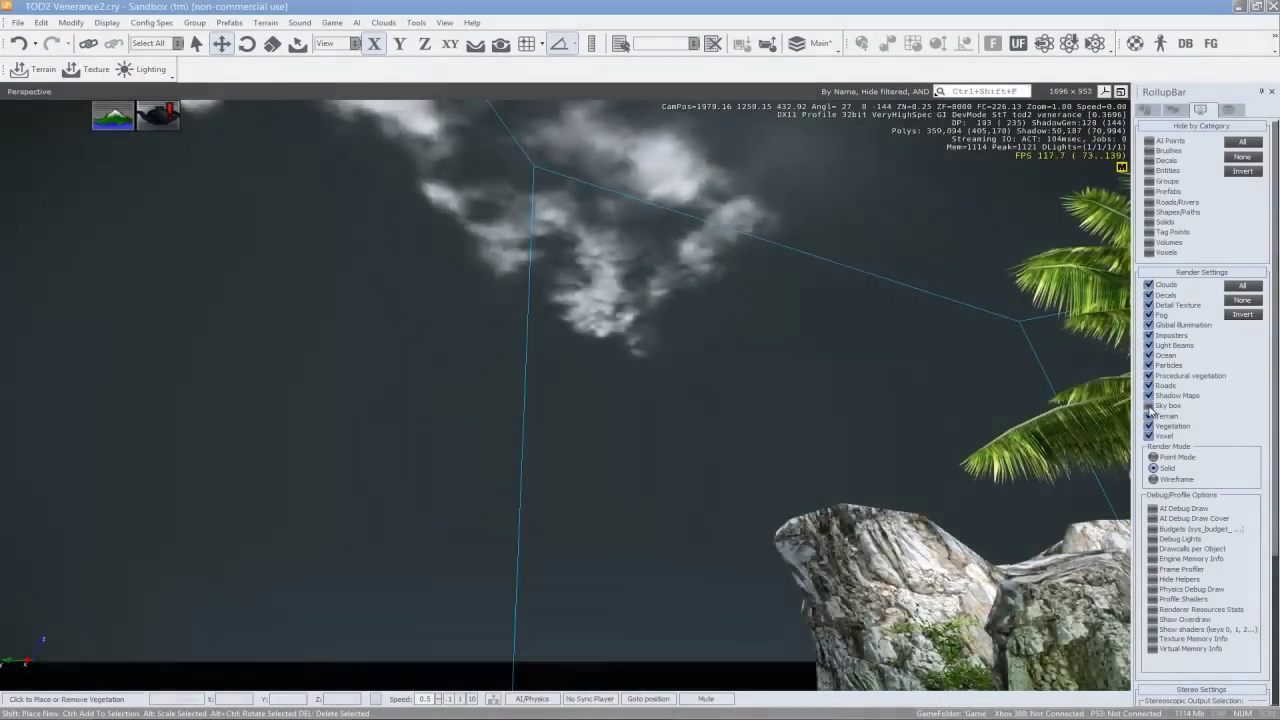
click(1149, 406)
right_drag(861, 407, 861, 407)
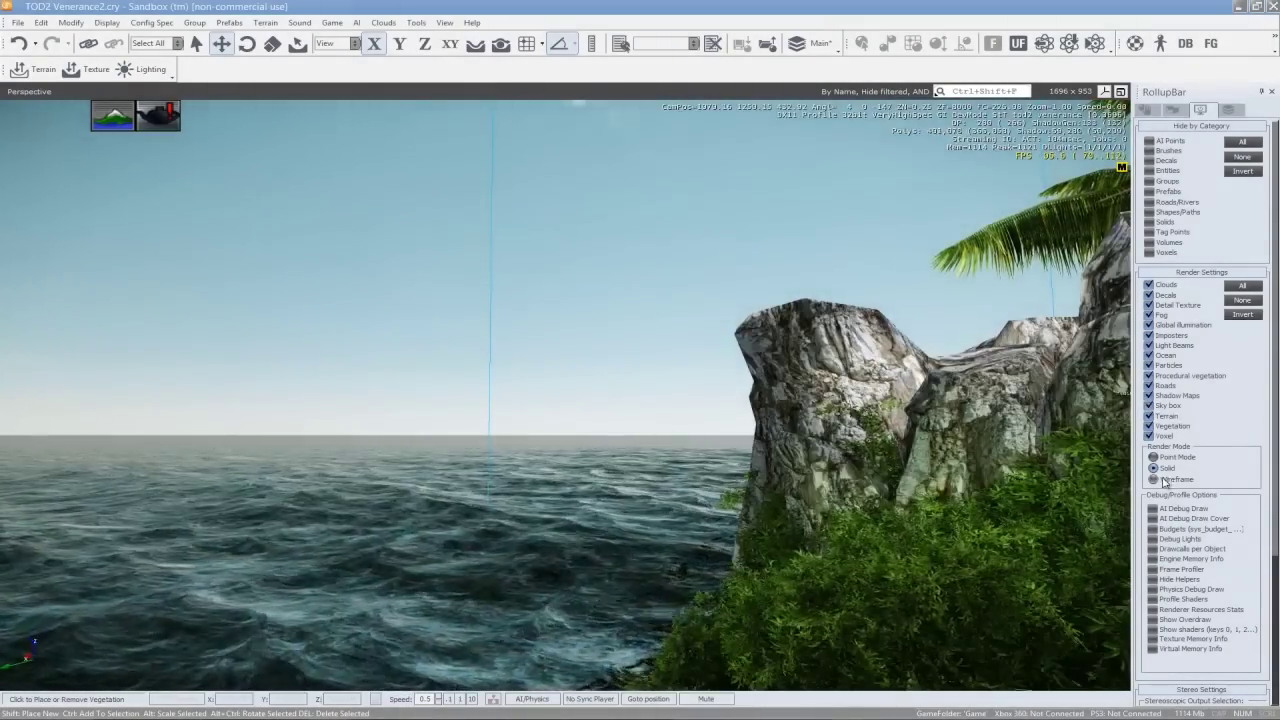
Switch the render mode to Wireframe and inspect the level's meshes from several viewpoints
click(1156, 480)
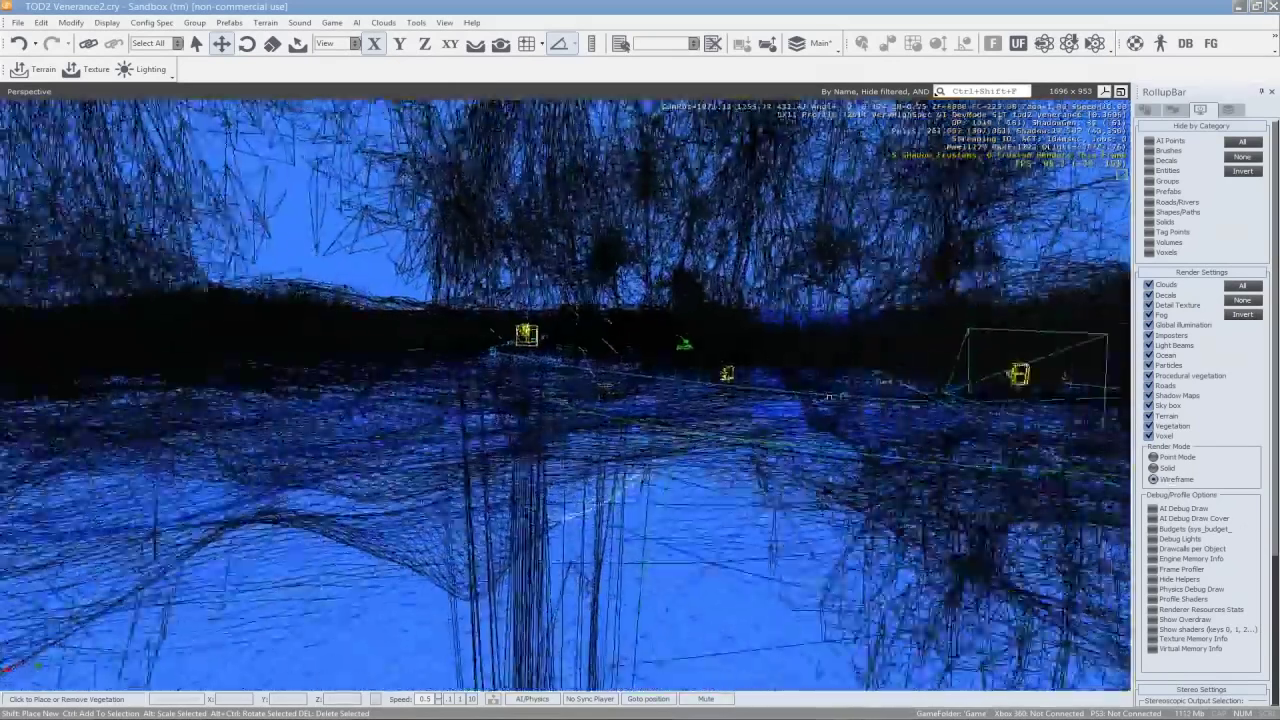
key(w)
right_drag(829, 397, 829, 397)
key(s)
key(s)
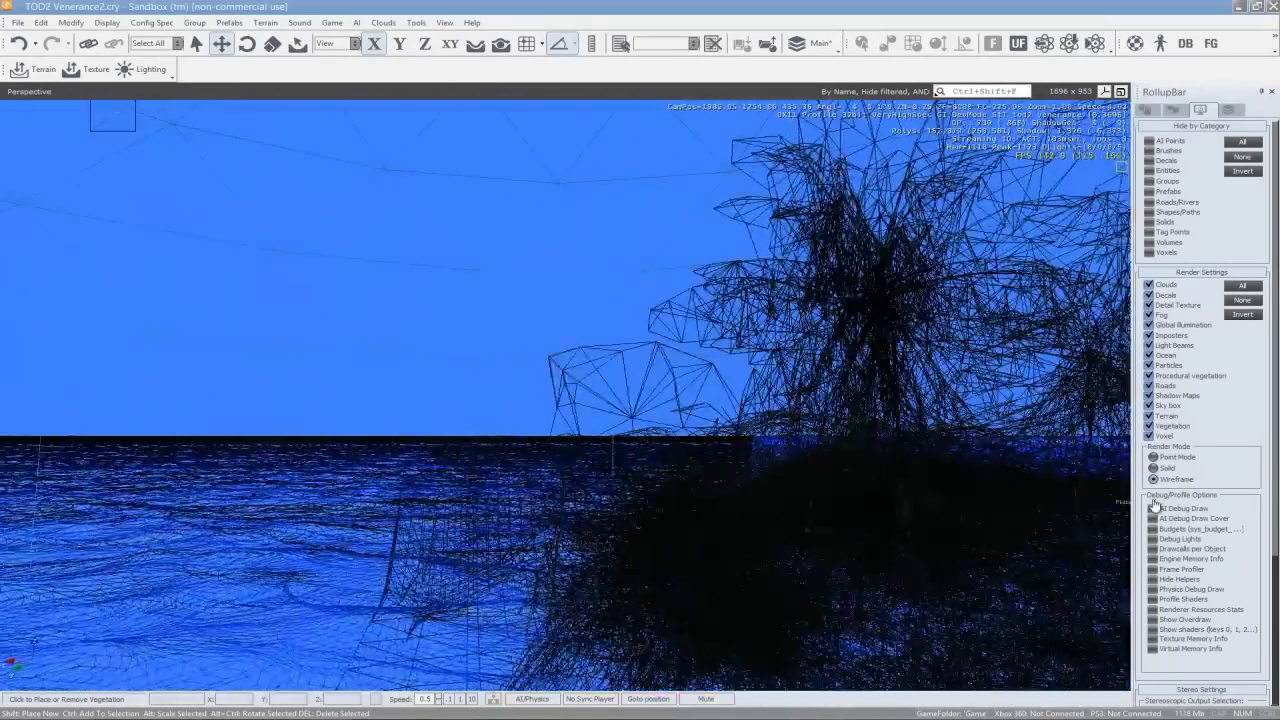
View the rocks and vegetation in Point Mode, recheck Wireframe, and return the render mode to Solid
click(1155, 467)
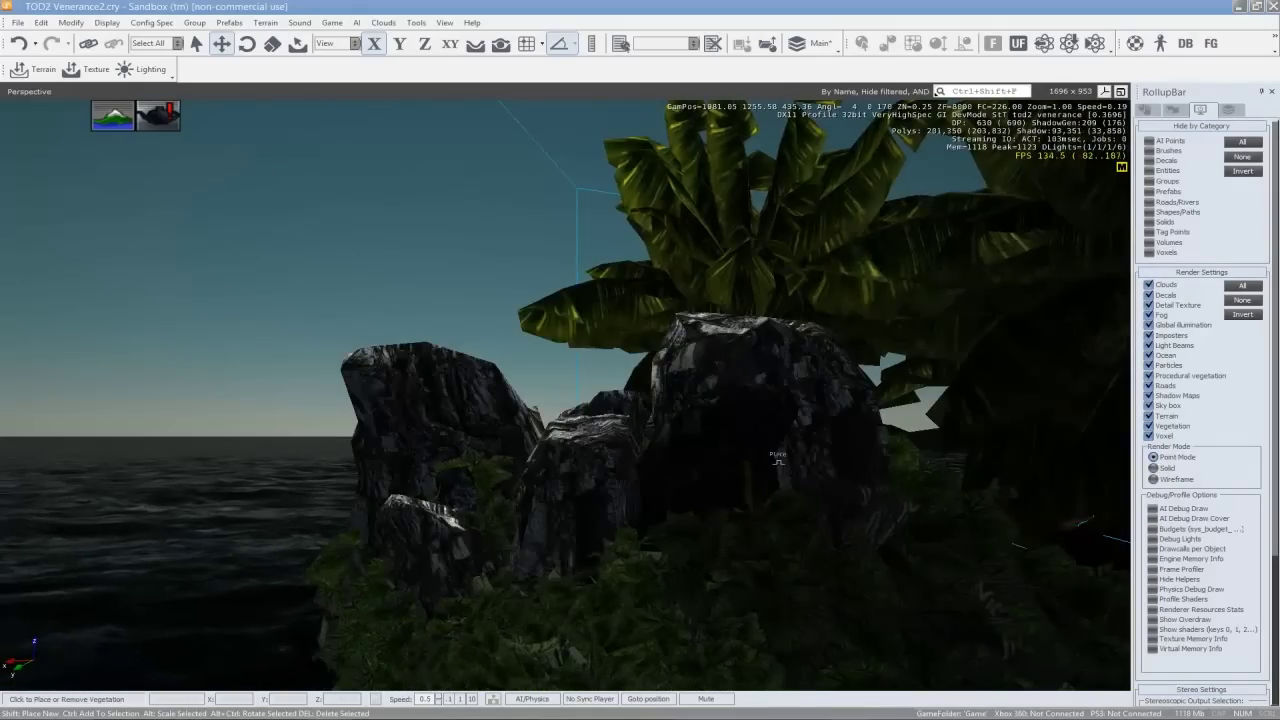
key(d)
right_drag(778, 462, 778, 461)
key(a)
key(w)
key(s)
click(1154, 479)
click(1154, 469)
Go back to the object categories, select the wooden hut to view its Geom Entity settings, and clear the selection
right_drag(870, 545, 805, 478)
key(w)
click(1146, 110)
right_drag(750, 355, 750, 355)
key(w)
key(w)
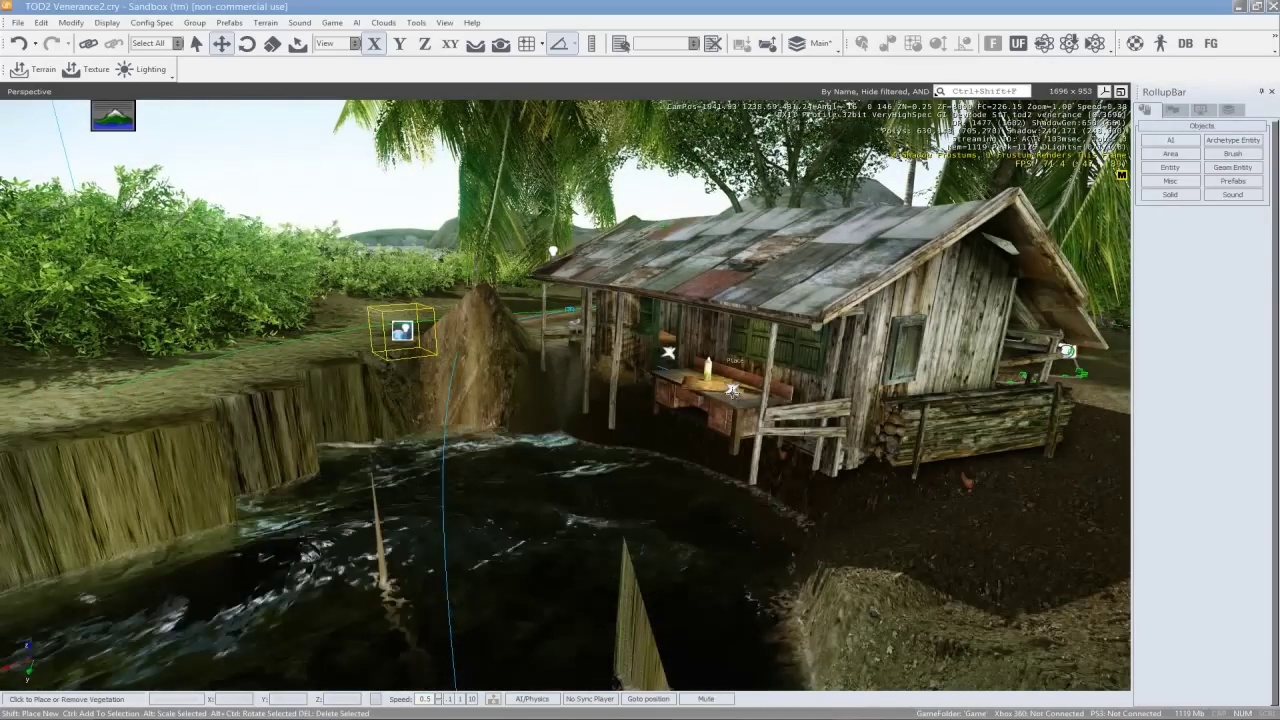
click(733, 387)
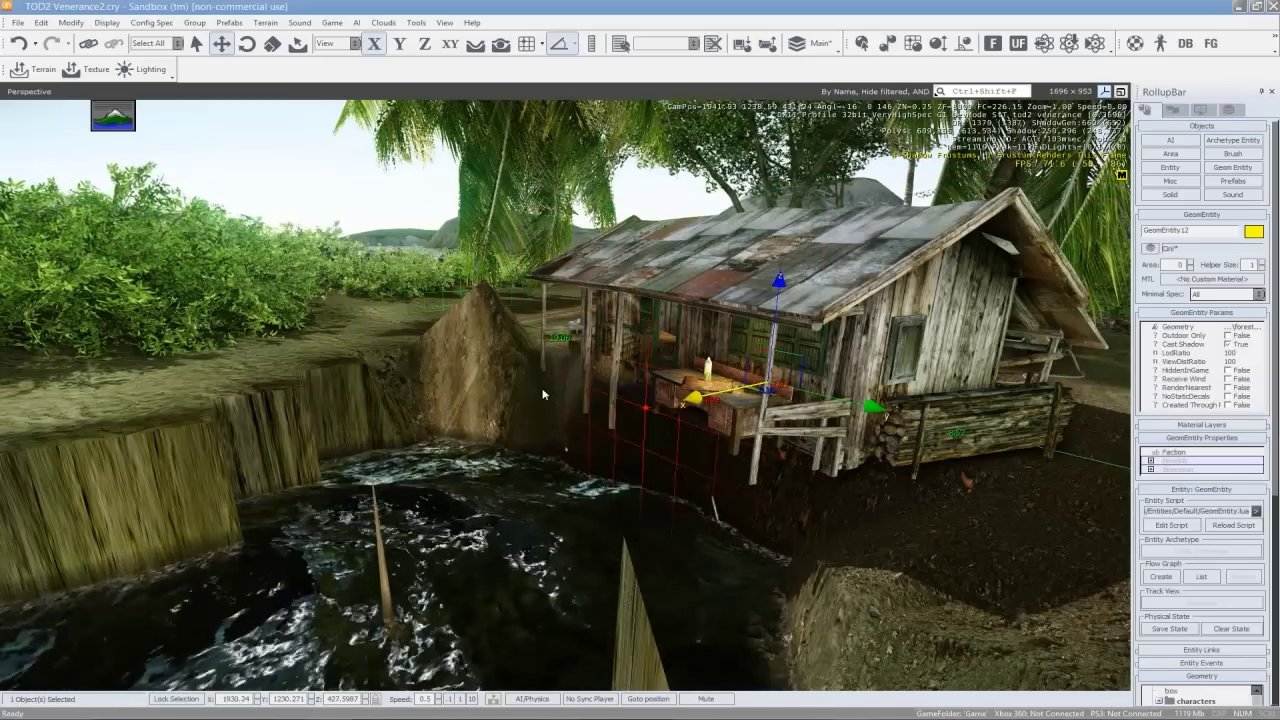
right_drag(804, 456, 804, 456)
click(492, 427)
Turn the helper icons back on and look over the dirt path and trees near the shore
right_drag(519, 561, 551, 569)
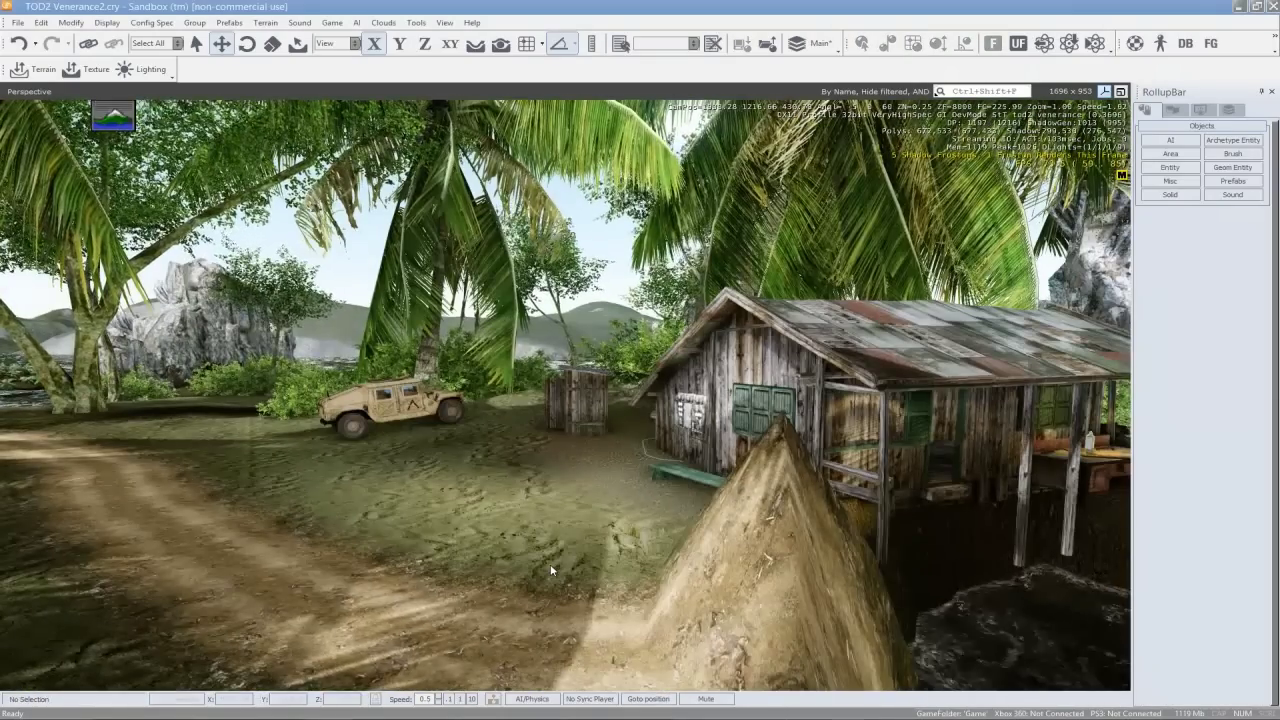
key(shift+space)
key(w)
mouse_move(577, 511)
right_down()
mouse_move(452, 484)
mouse_move(578, 511)
right_up()
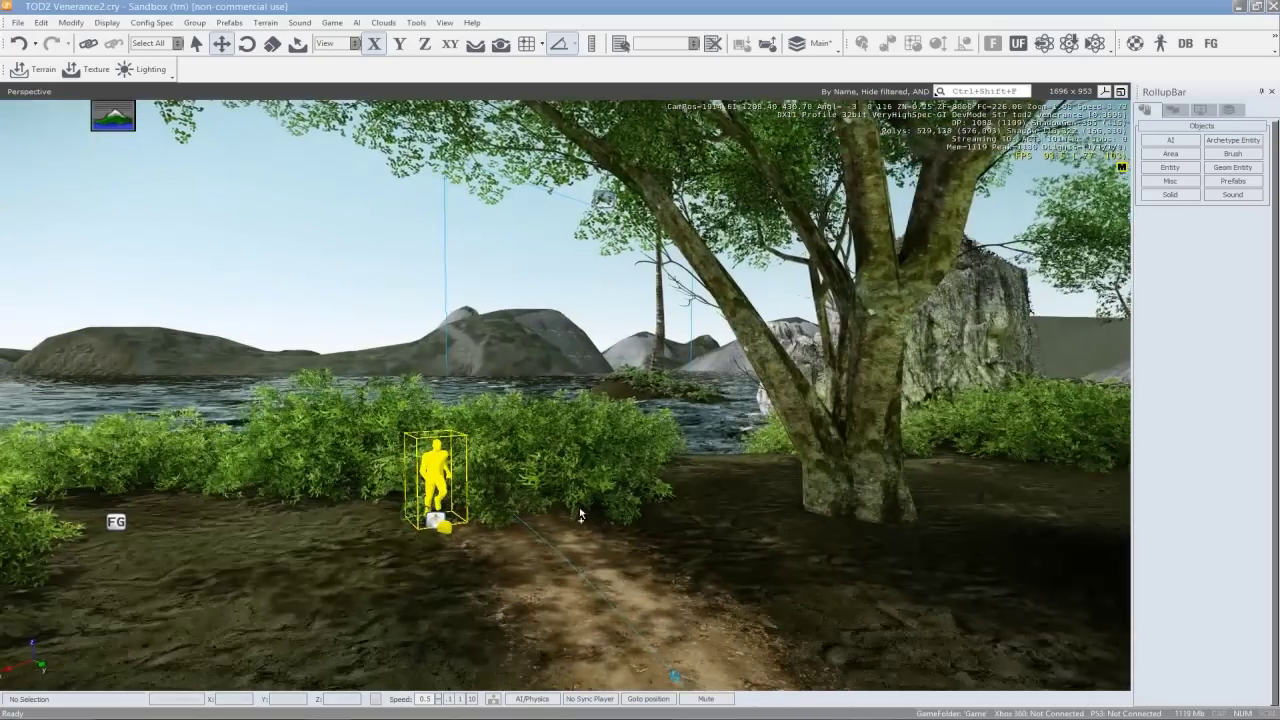
right_drag(631, 475, 608, 486)
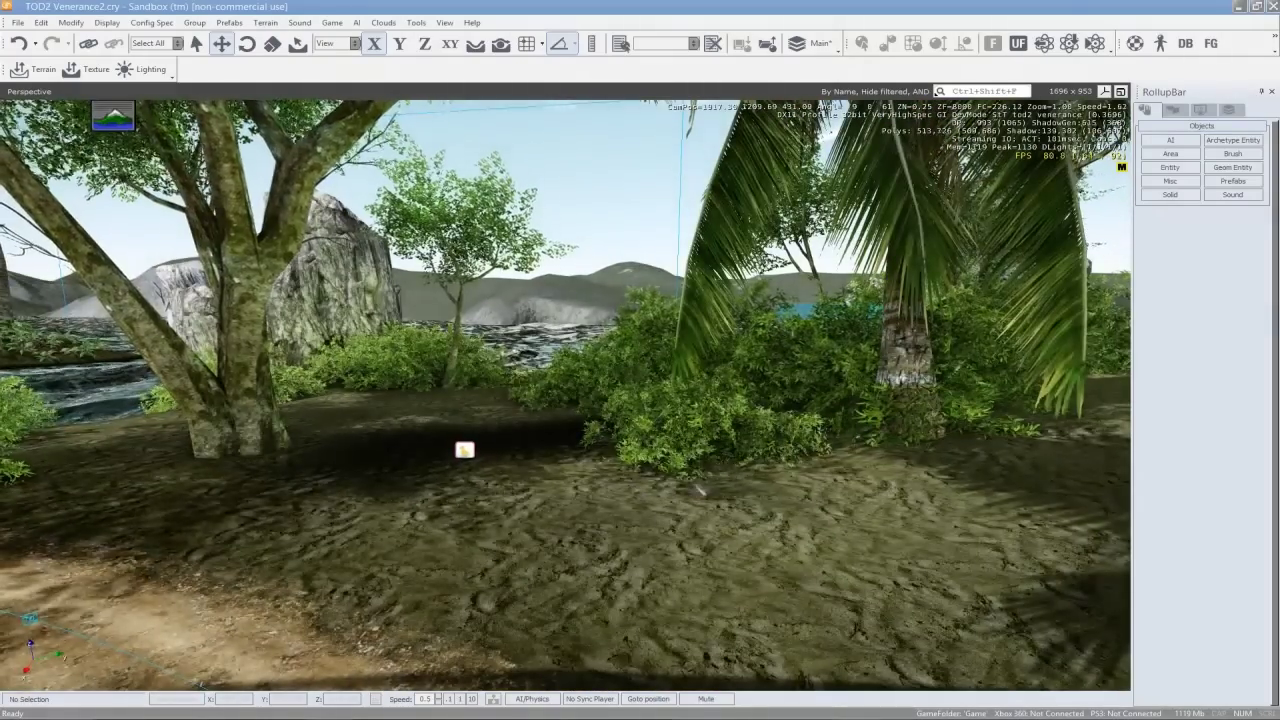
Play-test the level in game mode along the dirt path and return to editing
key(ctrl+g)
key(w)
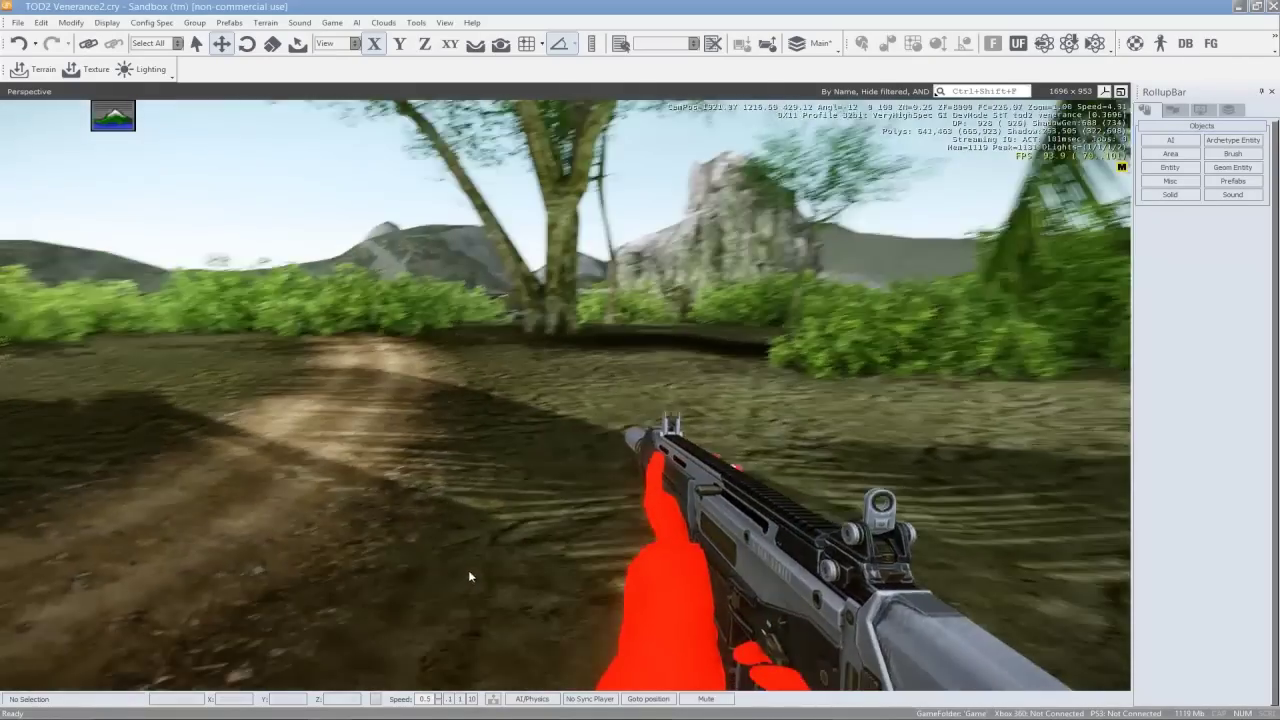
key(Escape)
Select the garbage can beside the green bench and move it across the XY plane, away from the hut
right_drag(702, 461, 532, 306)
key(w)
key(s)
key(w)
key(w)
key(w)
click(571, 368)
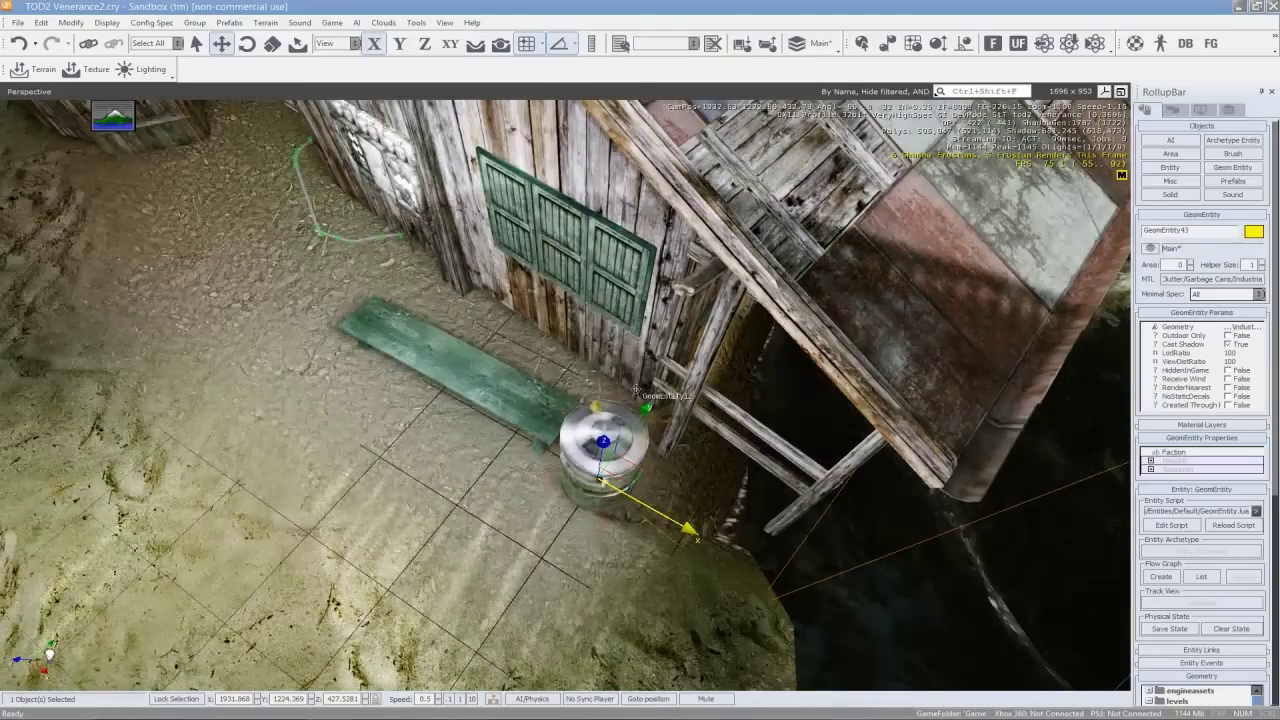
mouse_move(634, 473)
mouse_down()
mouse_move(575, 545)
mouse_move(430, 440)
mouse_move(282, 449)
mouse_move(490, 505)
mouse_move(275, 370)
mouse_move(418, 450)
mouse_move(630, 480)
mouse_move(372, 312)
mouse_move(500, 218)
mouse_move(636, 488)
mouse_up()
drag(663, 443, 619, 494)
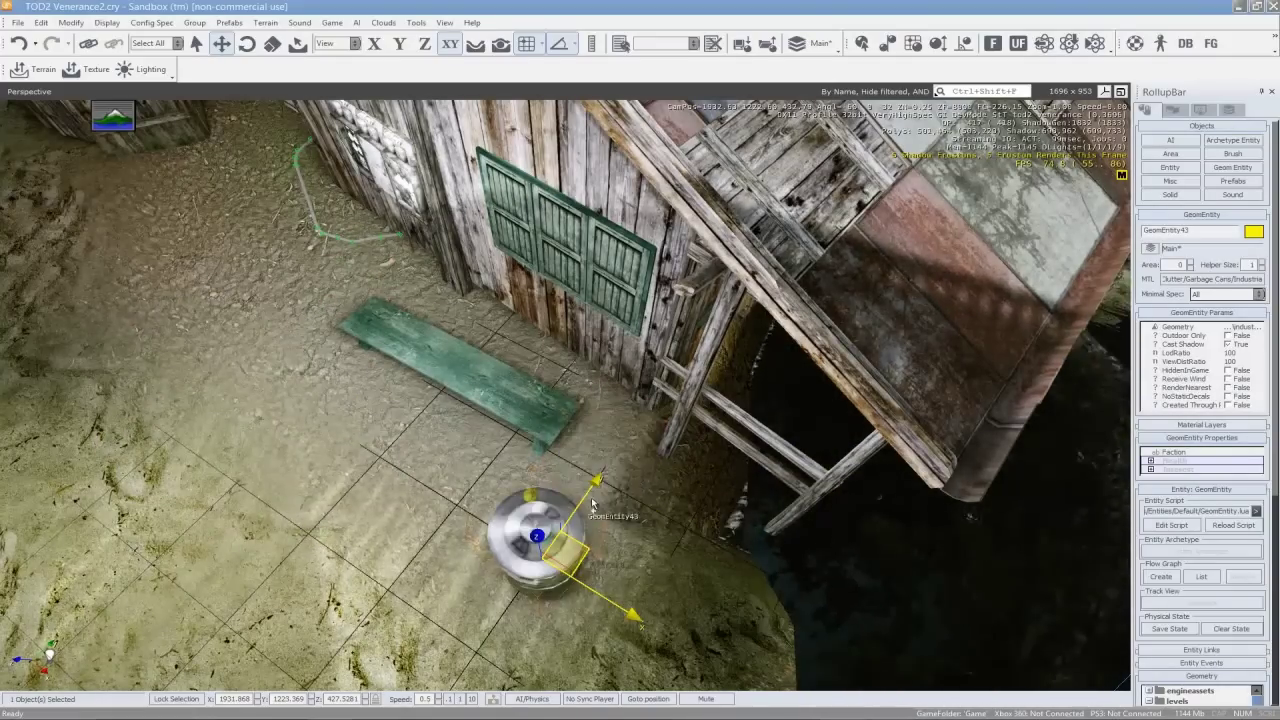
click(581, 497)
click(567, 532)
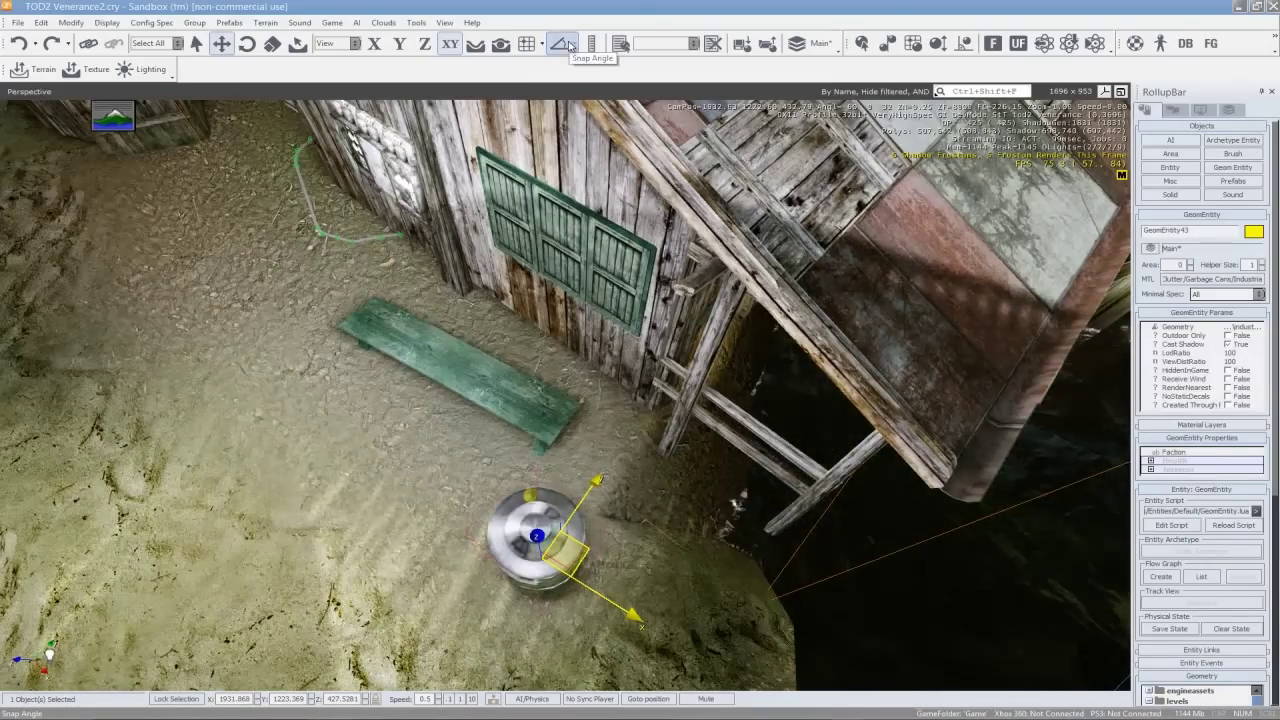
Rotate the garbage can about its local Z axis to -124 with angle snapping, and undo a trial tilt about X
click(568, 45)
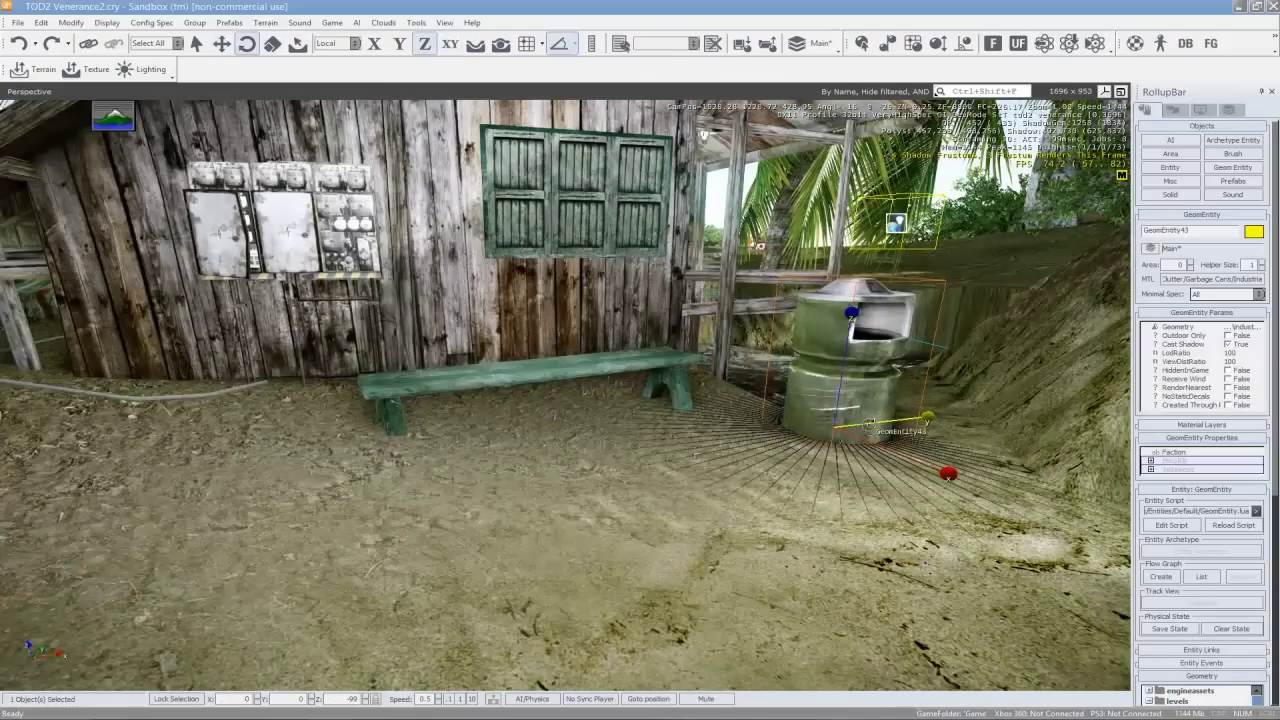
drag(868, 423, 876, 434)
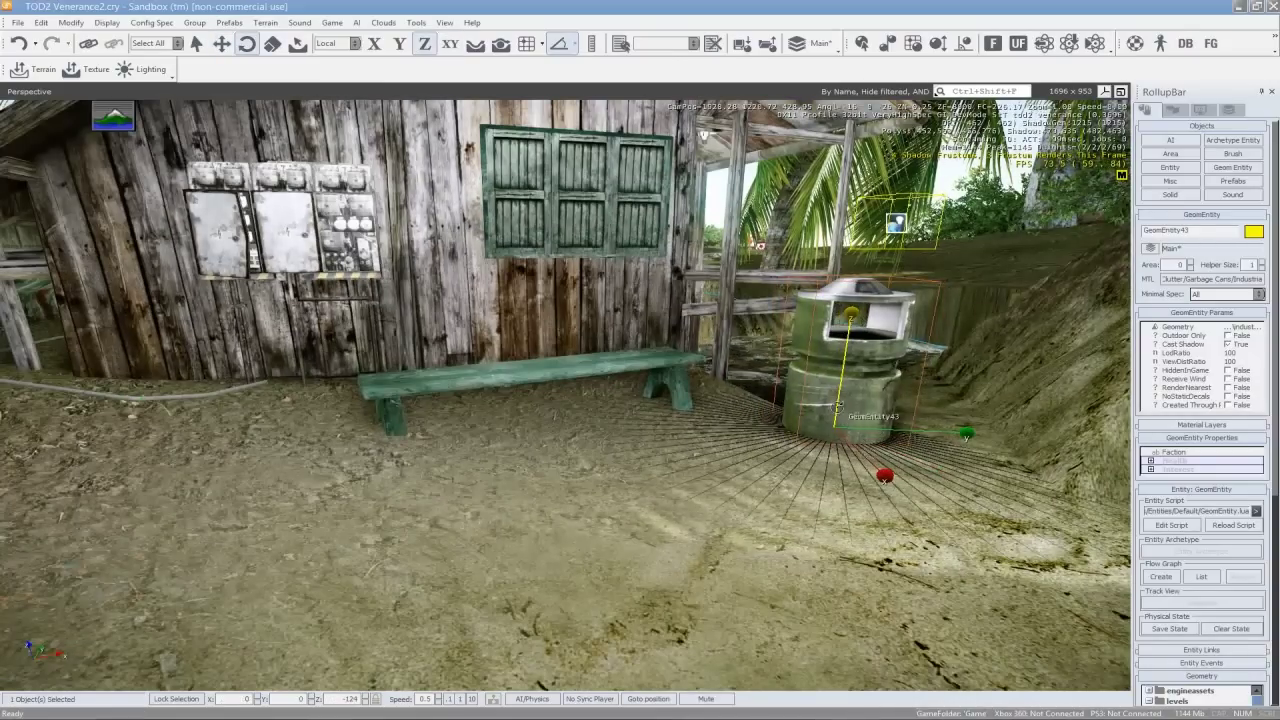
click(855, 448)
drag(980, 436, 848, 463)
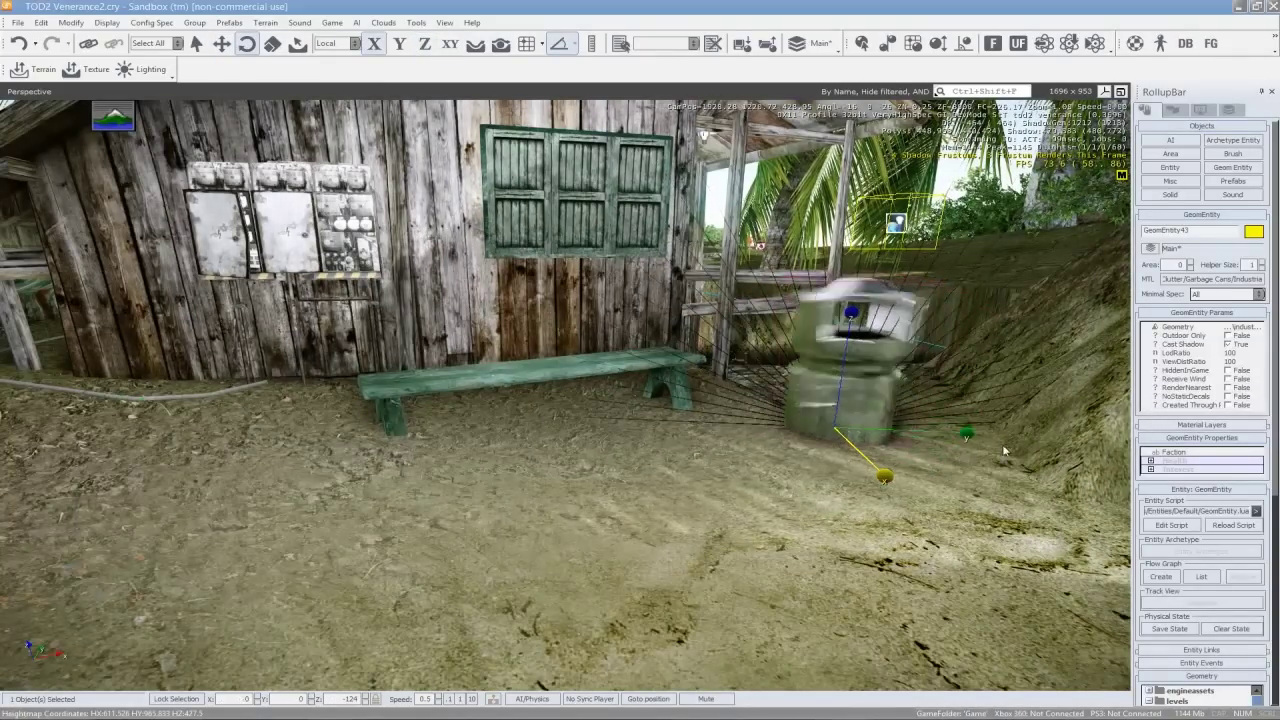
key(ctrl+z)
Open the DataBase View and load the props_physics.xml archetypes into the Entity Library
key(s)
right_drag(880, 450, 861, 450)
key(w)
key(s)
key(w)
key(w)
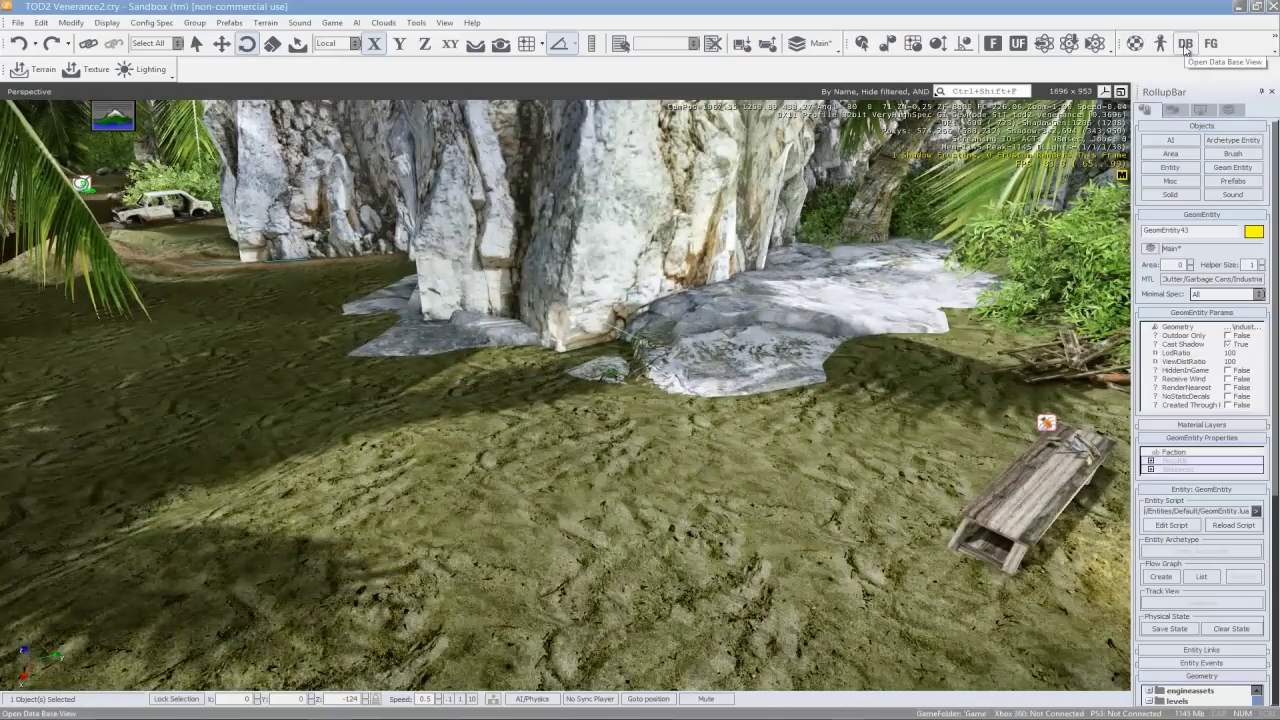
click(1185, 44)
drag(618, 187, 734, 123)
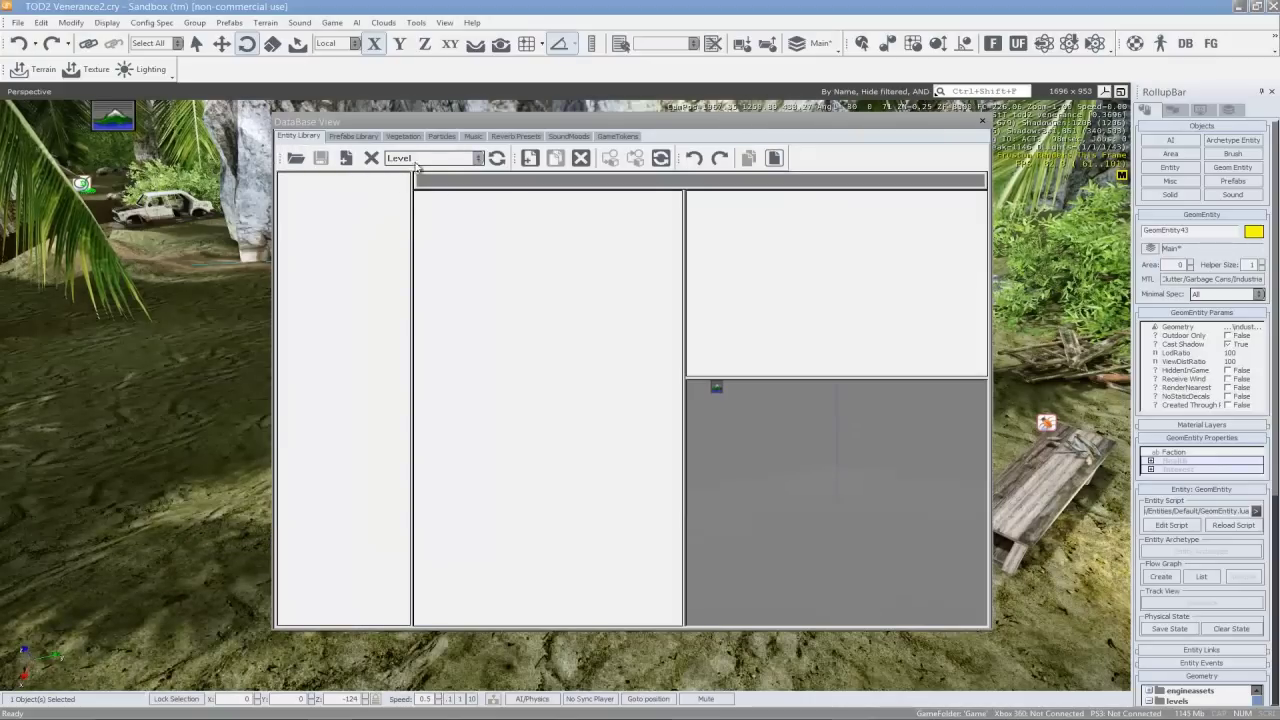
click(295, 159)
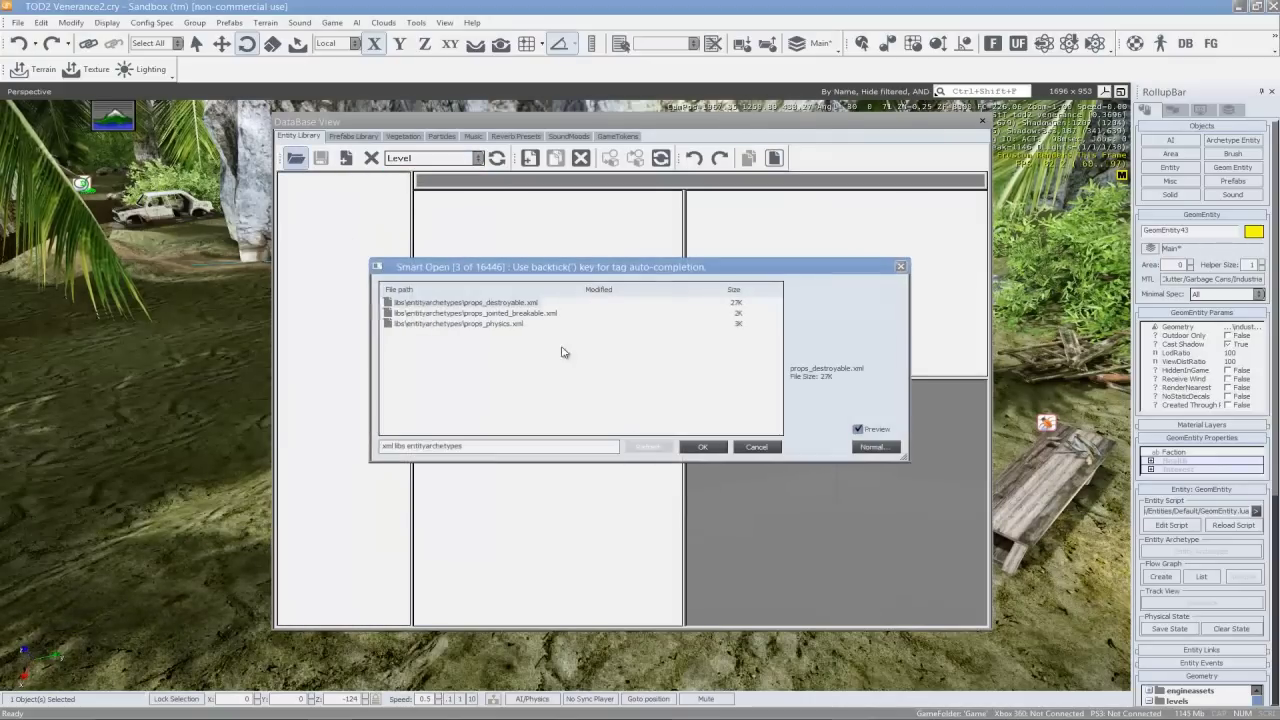
double_click(473, 323)
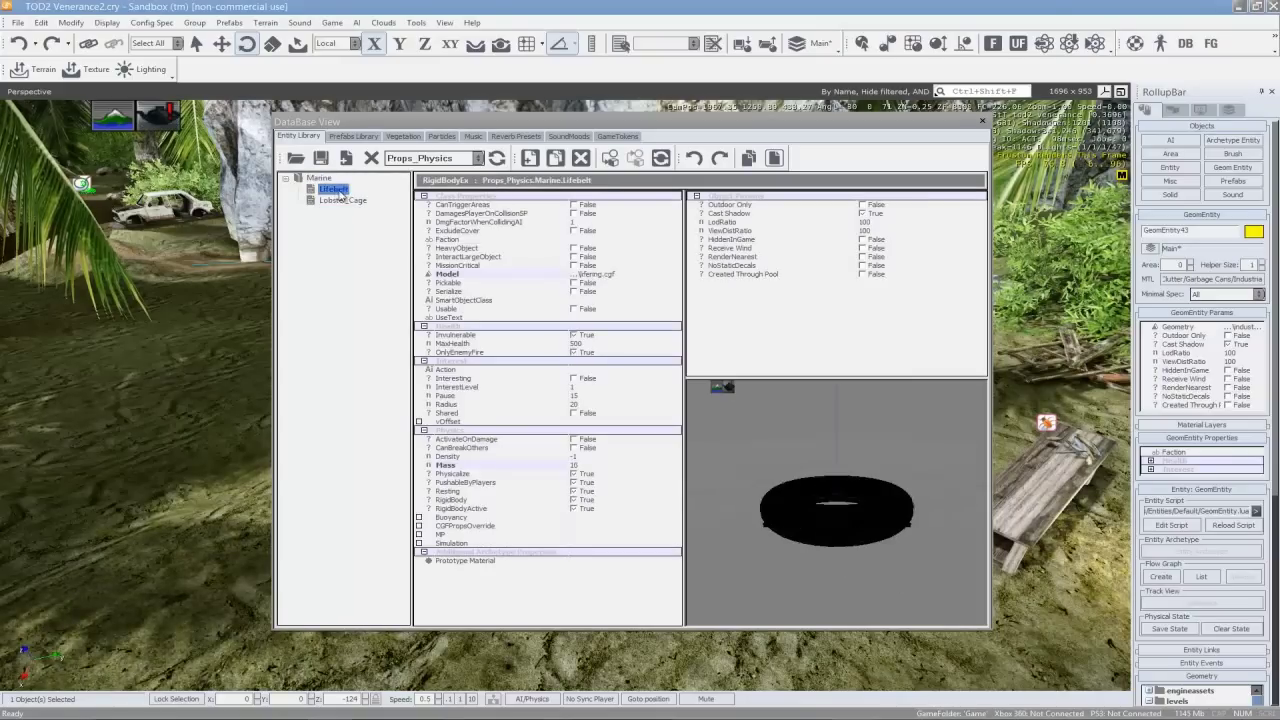
Place the Marine Lifebelt archetype from Props_Physics on the ground near the rocks and view it up close
drag(333, 190, 163, 413)
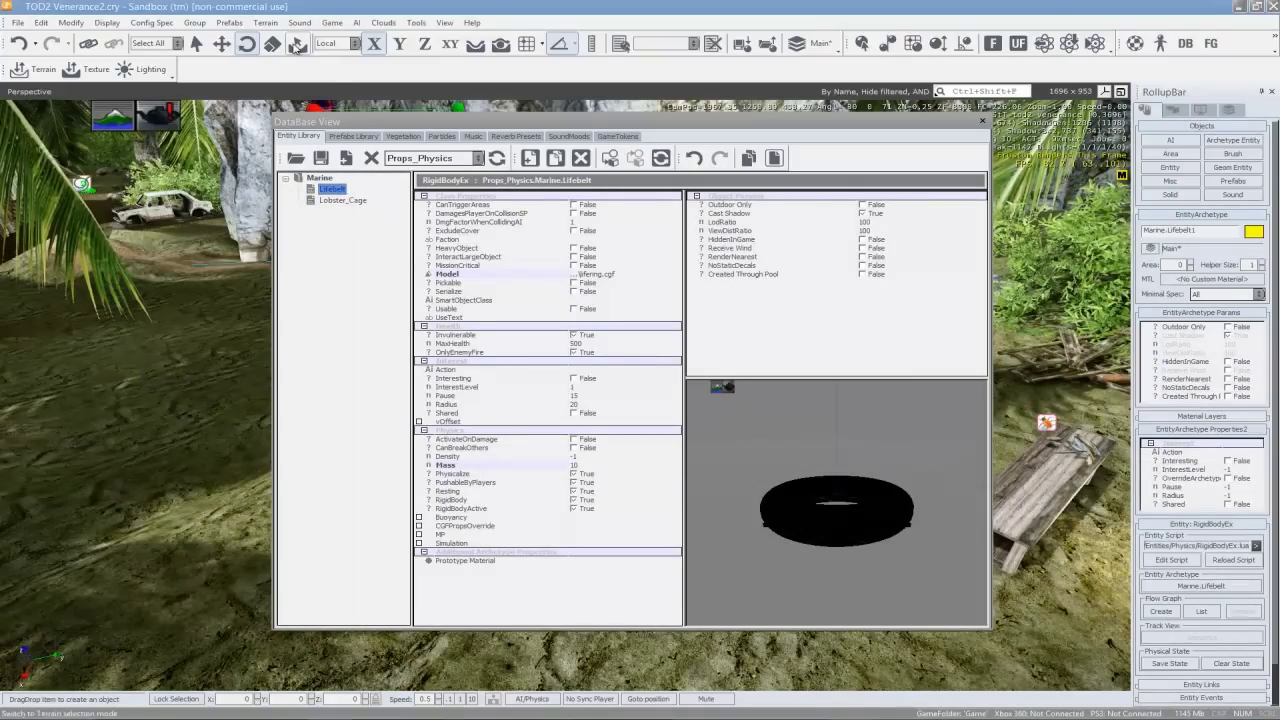
click(169, 474)
right_drag(180, 482, 221, 491)
key(w)
key(d)
key(s)
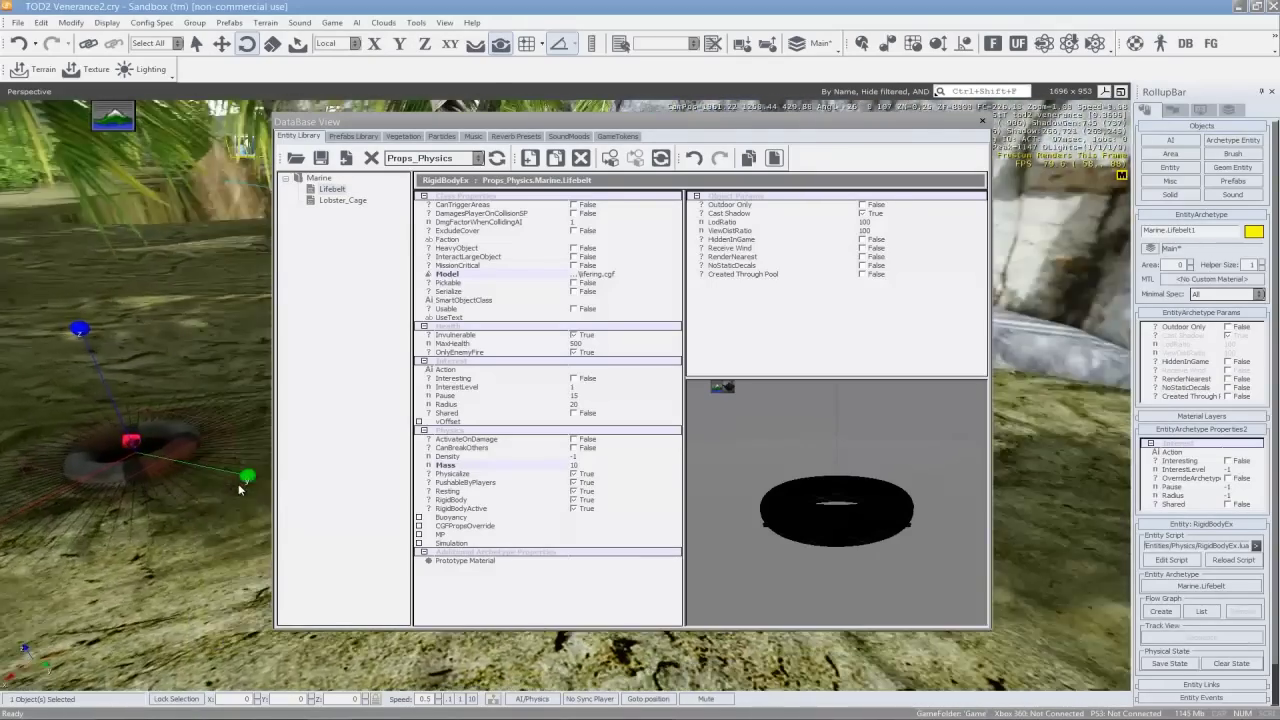
Open the Prefabs Library, move the DataBase View aside, and look over the hut and its surrounding objects
click(352, 136)
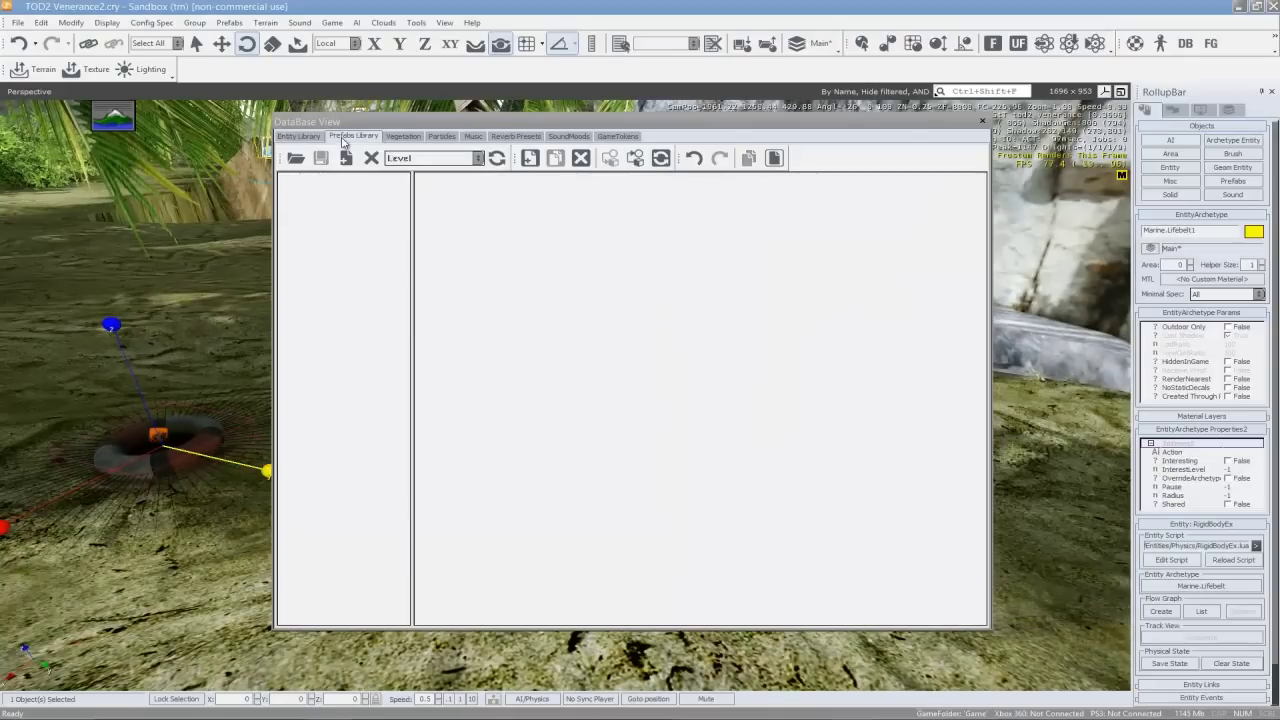
key(w)
right_drag(247, 354, 247, 354)
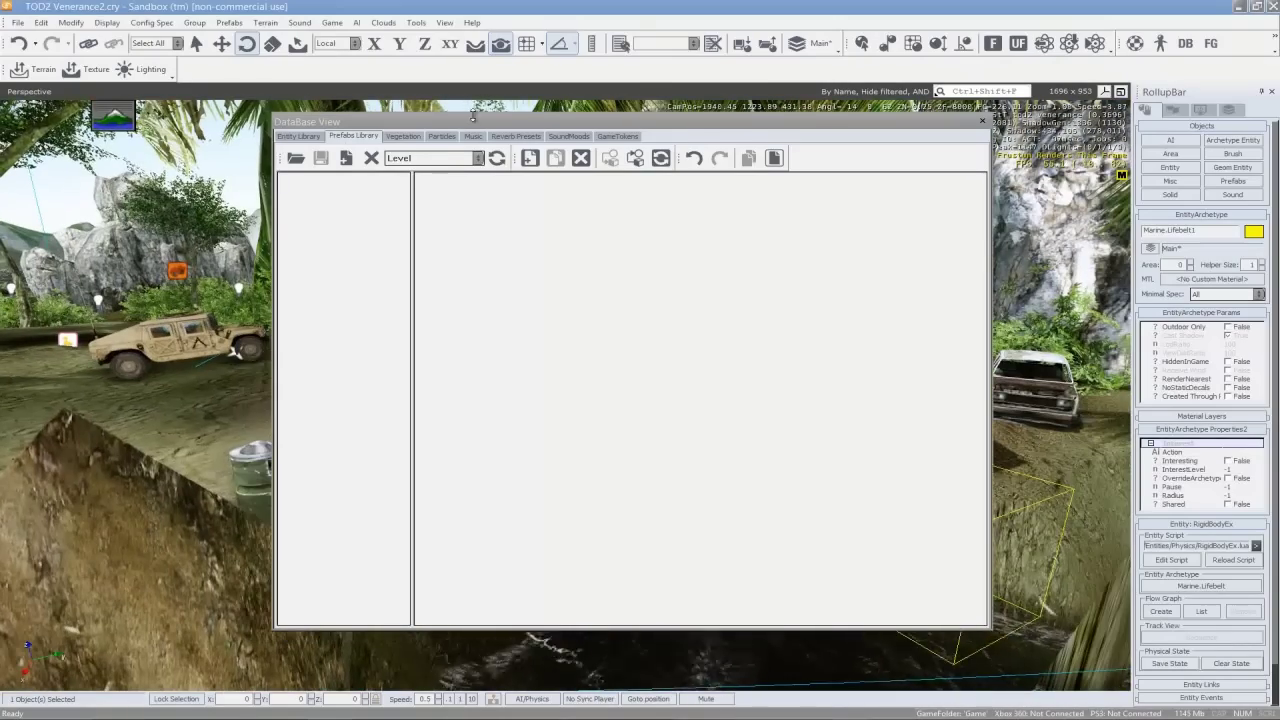
drag(472, 114, 583, 391)
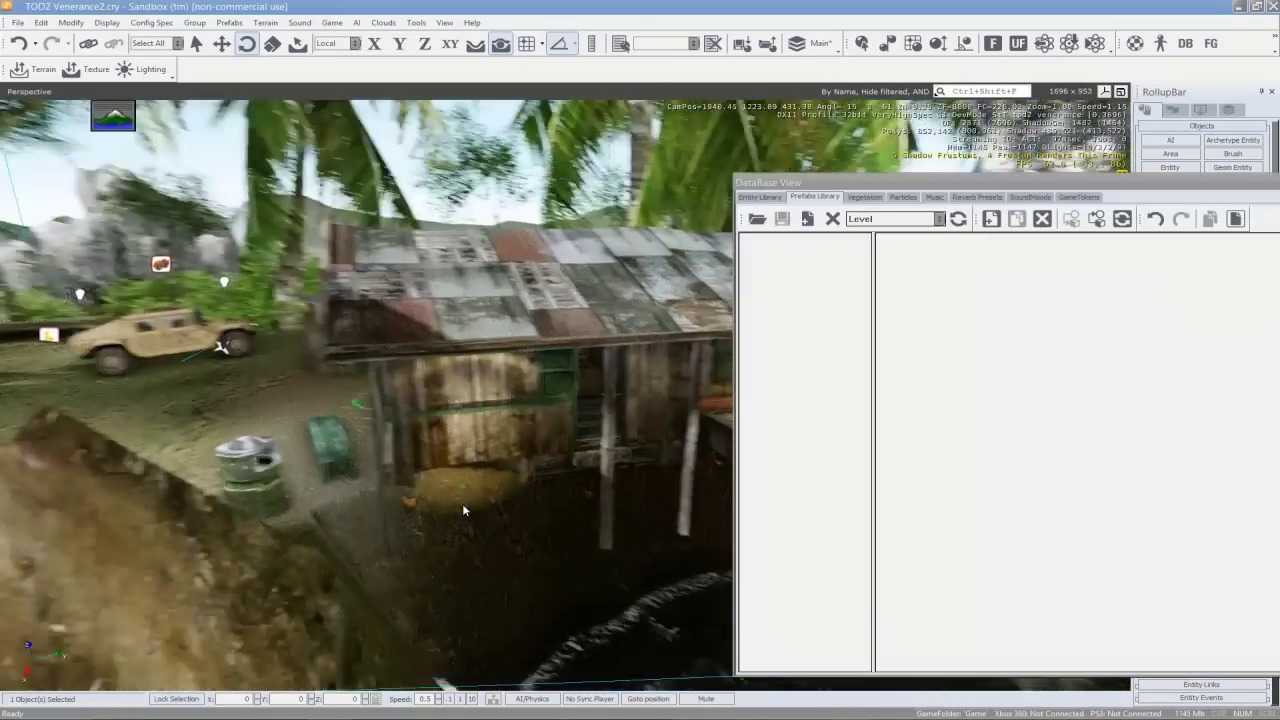
right_drag(462, 505, 420, 499)
key(w)
key(s)
right_drag(458, 460, 443, 464)
key(d)
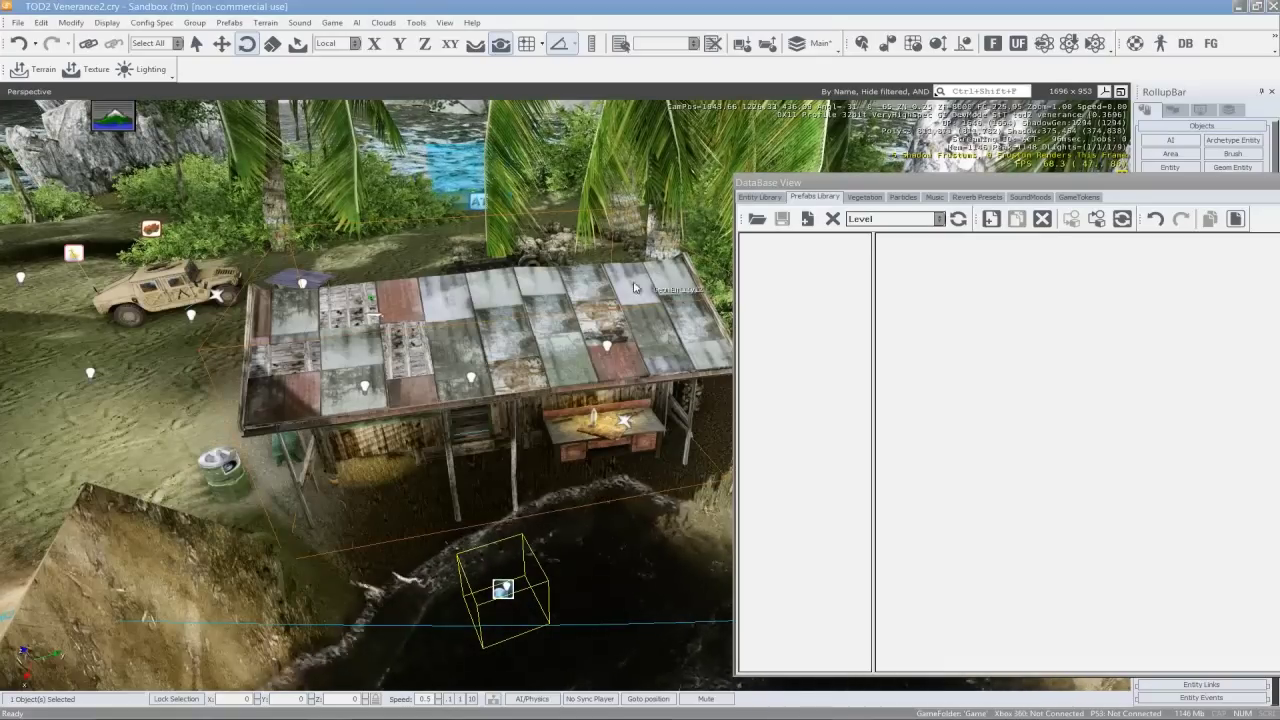
Open the Vegetation database and examine the settings and previews of several palm and cliff rock entries
drag(1020, 183, 607, 160)
click(444, 172)
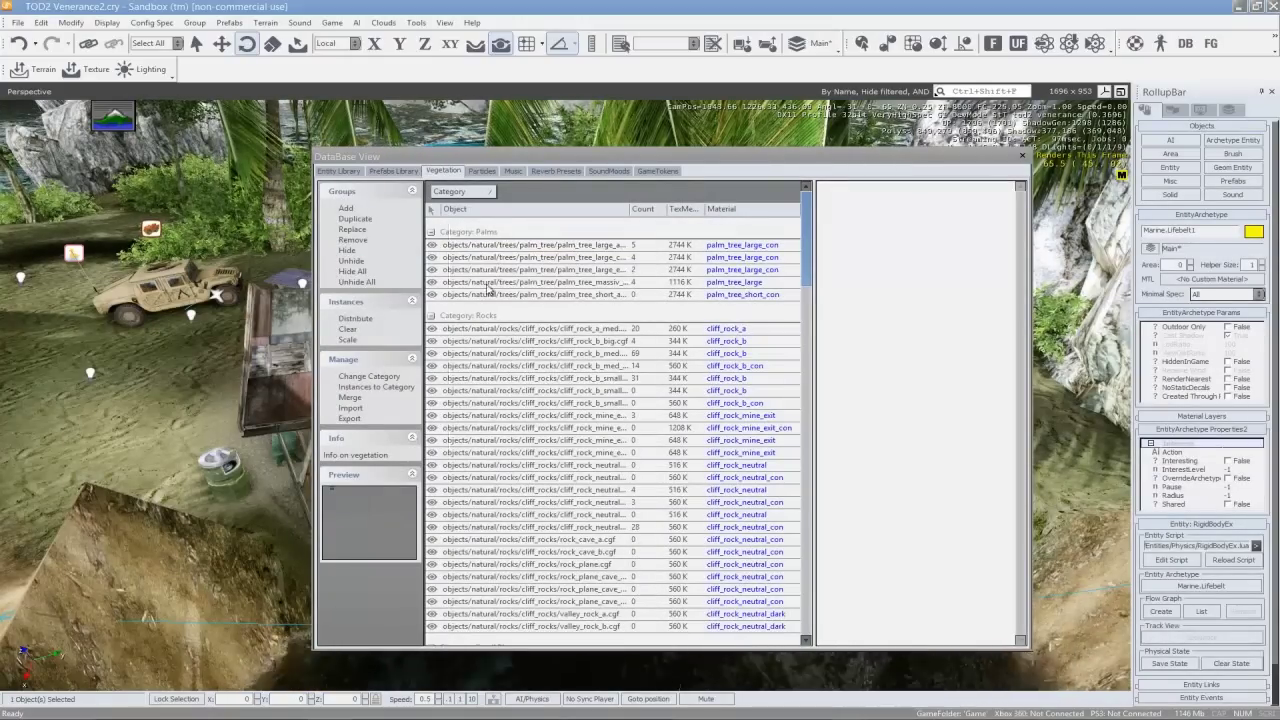
click(540, 415)
click(522, 380)
click(545, 257)
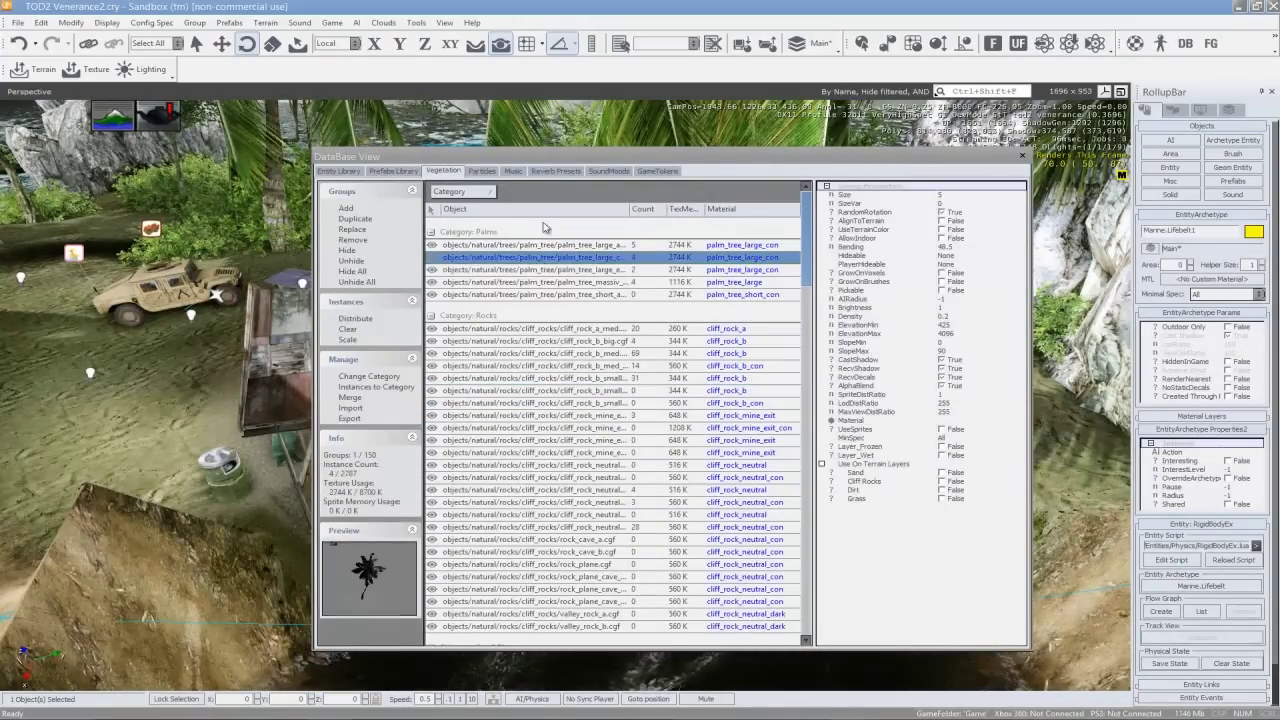
click(540, 403)
click(545, 551)
Browse the vegetation list through the Small Plants category and back up to the palms and cliff_rock_neutral entries
scroll(548, 586, down, 8)
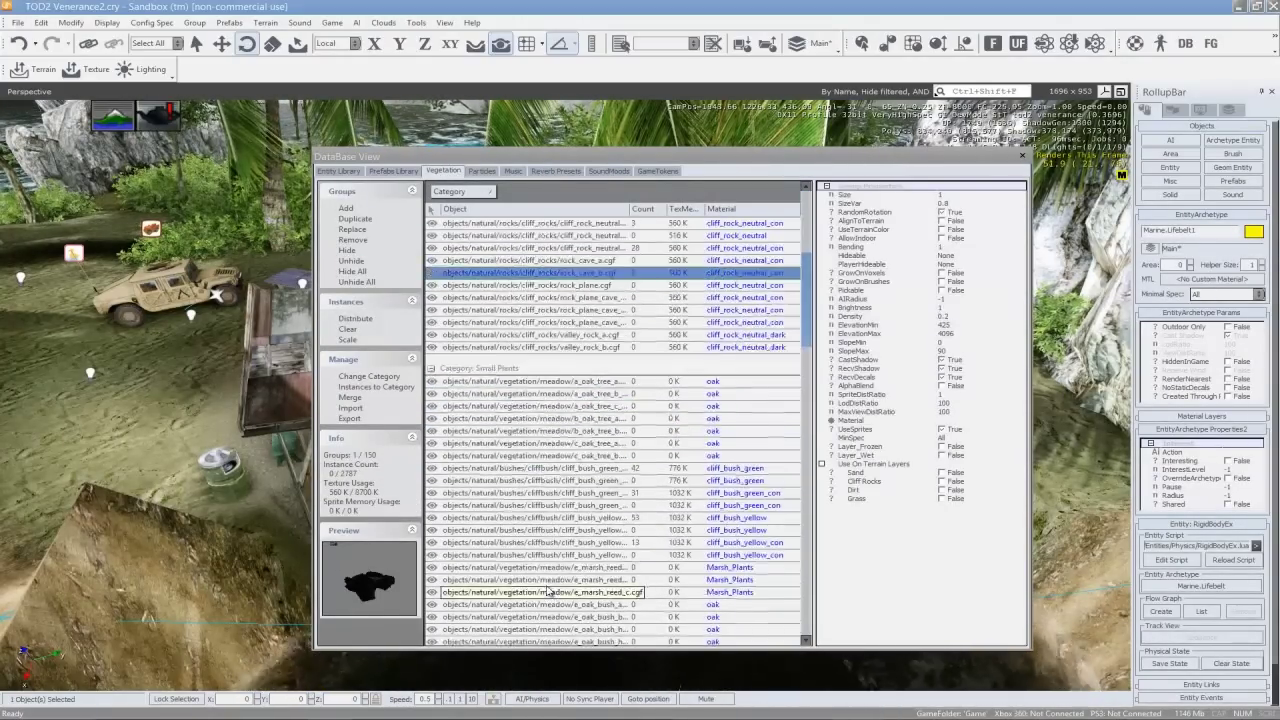
scroll(548, 583, down, 8)
click(543, 449)
scroll(556, 350, up, 9)
click(549, 361)
scroll(548, 362, up, 7)
click(510, 270)
click(532, 465)
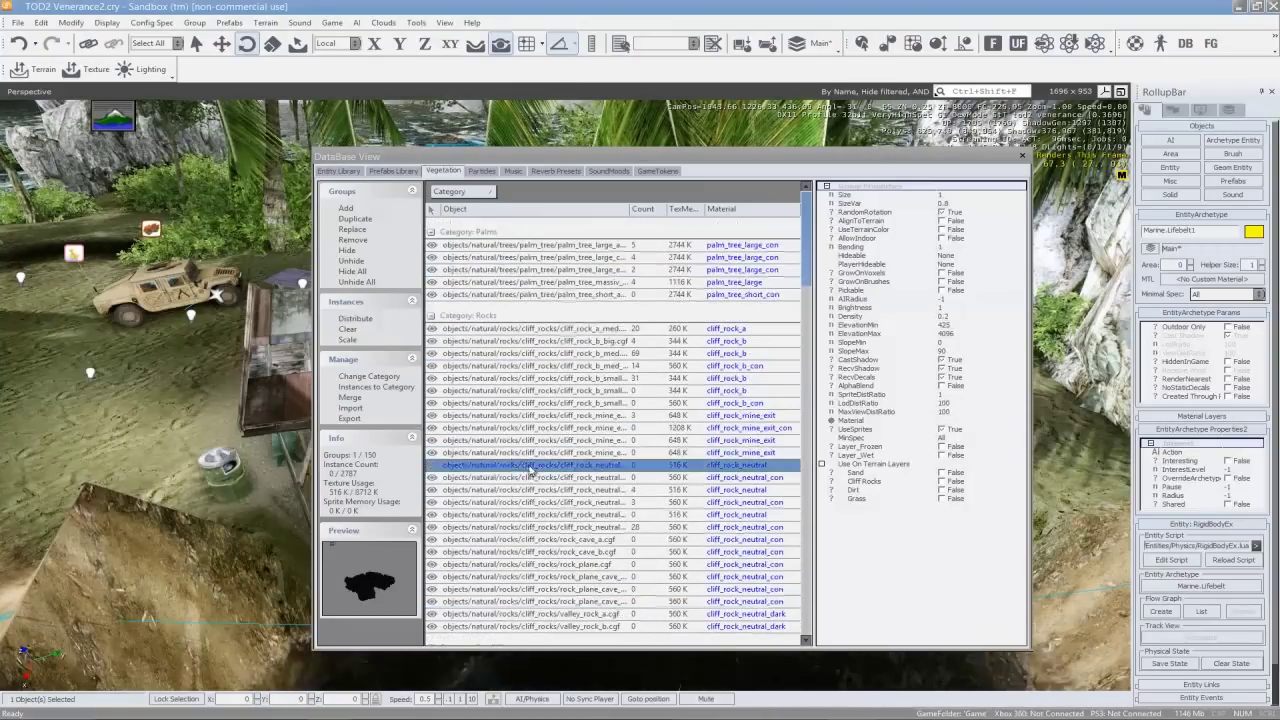
Preview several cliff_rock entries in the vegetation list, including cliff_rock_b_big and a cliff_rock_mine_exit rock
click(538, 365)
click(535, 341)
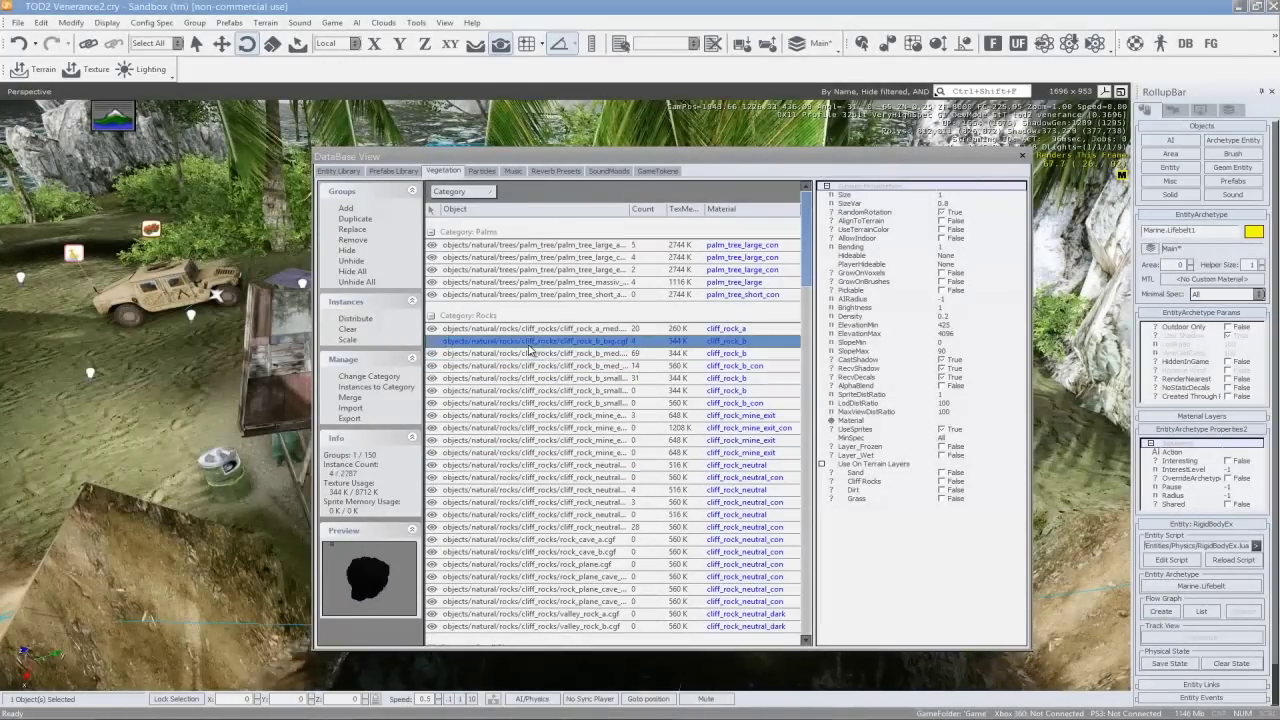
click(525, 489)
click(522, 428)
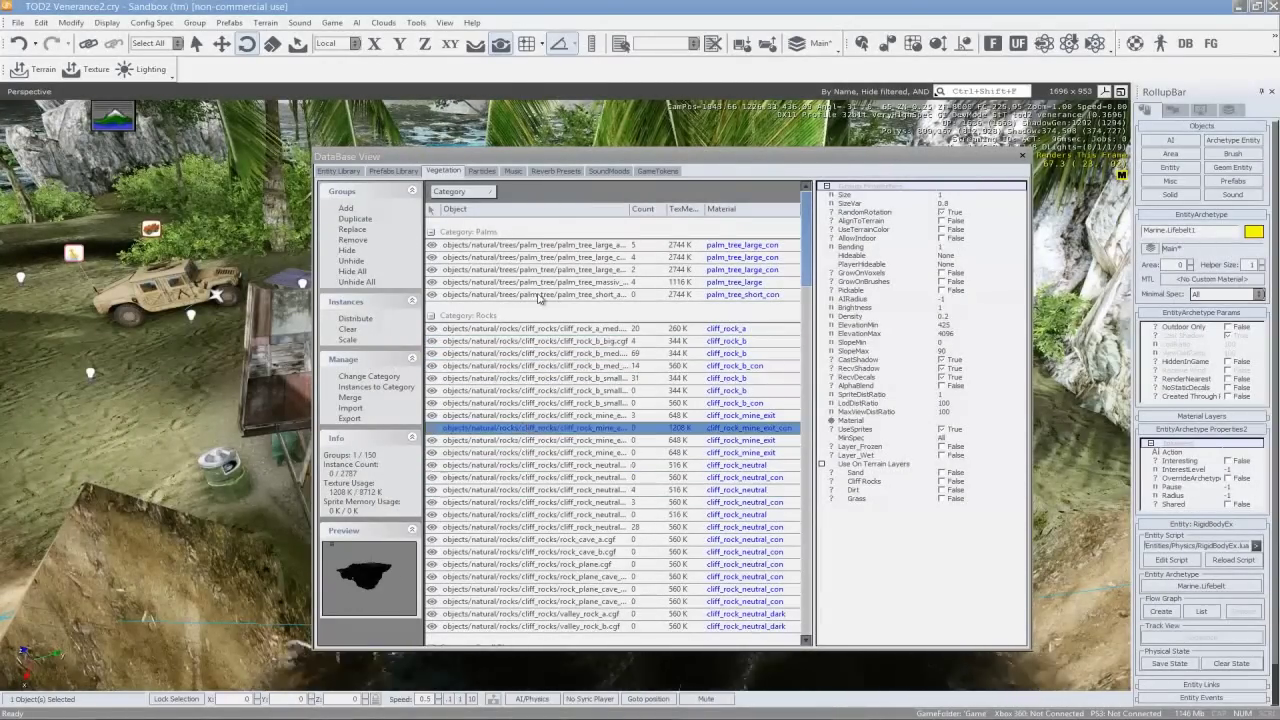
Open the particle database, choose the fire library, and bring the burning campfire into view
click(481, 171)
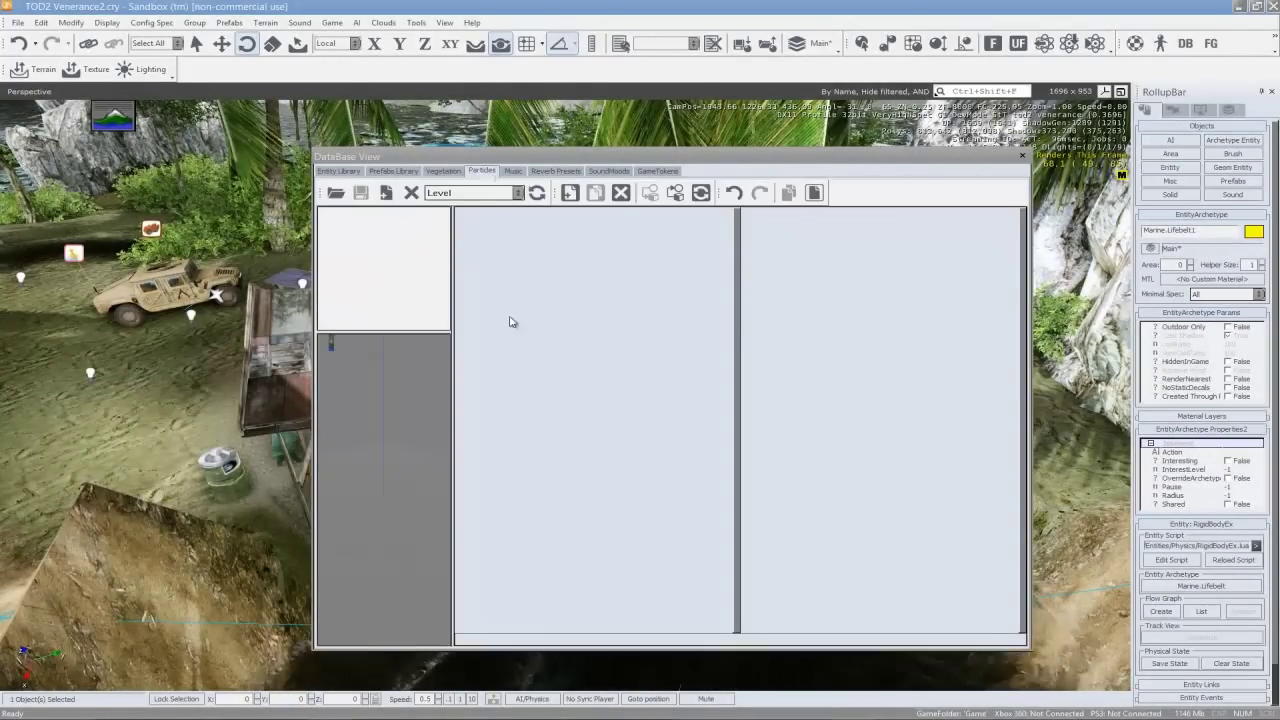
click(340, 195)
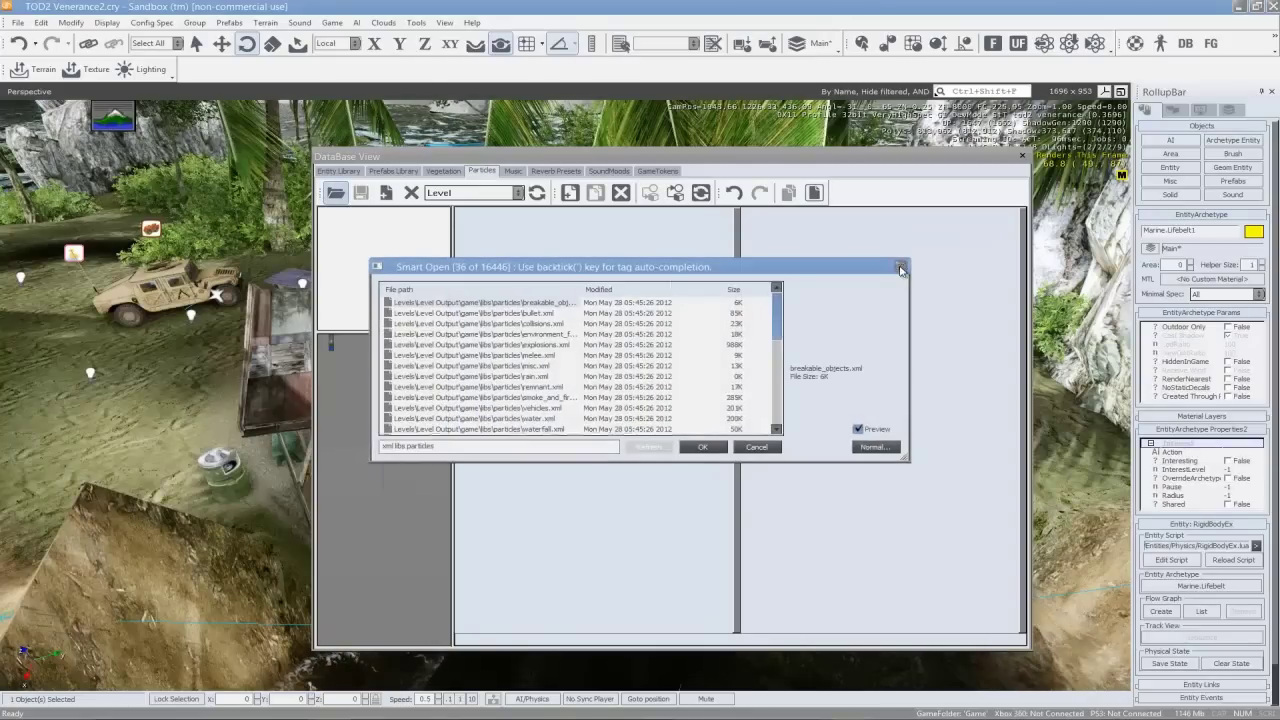
click(901, 267)
click(466, 194)
click(466, 217)
right_drag(270, 287, 270, 286)
key(w)
key(w)
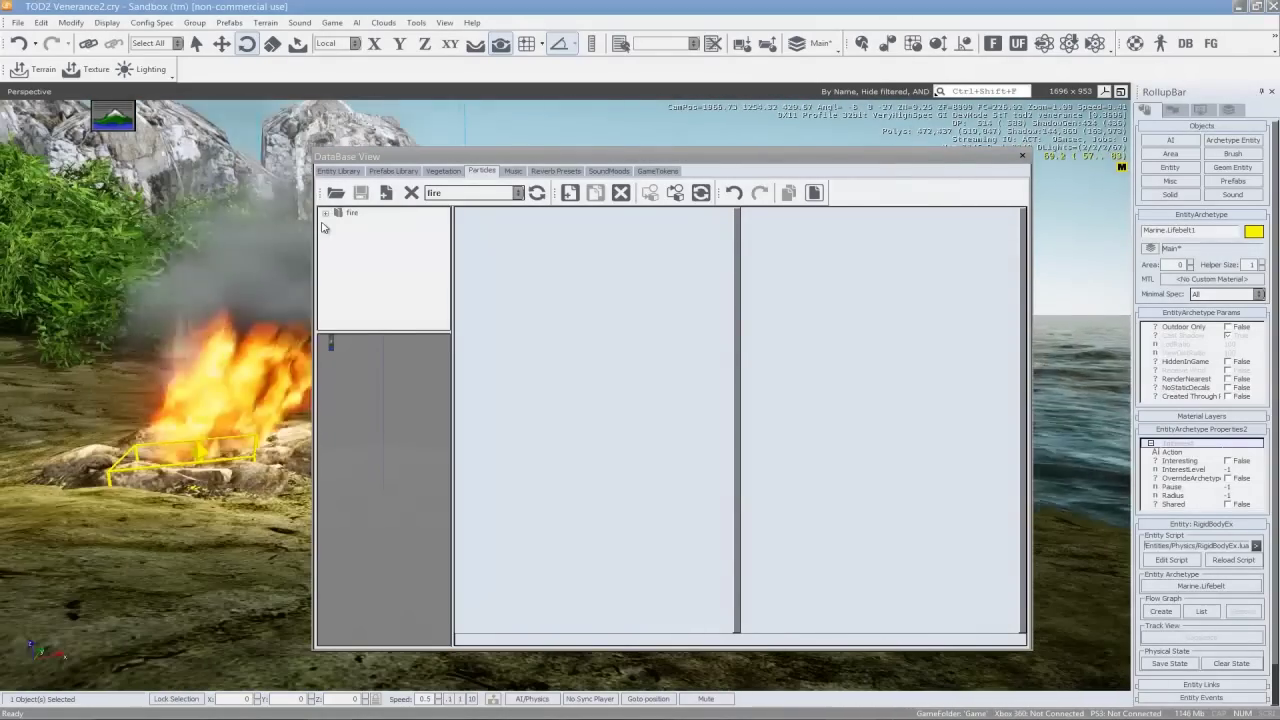
Expand the fire library, select the big_flame_body2 emitter, and set its Count to about 70
click(326, 214)
click(338, 225)
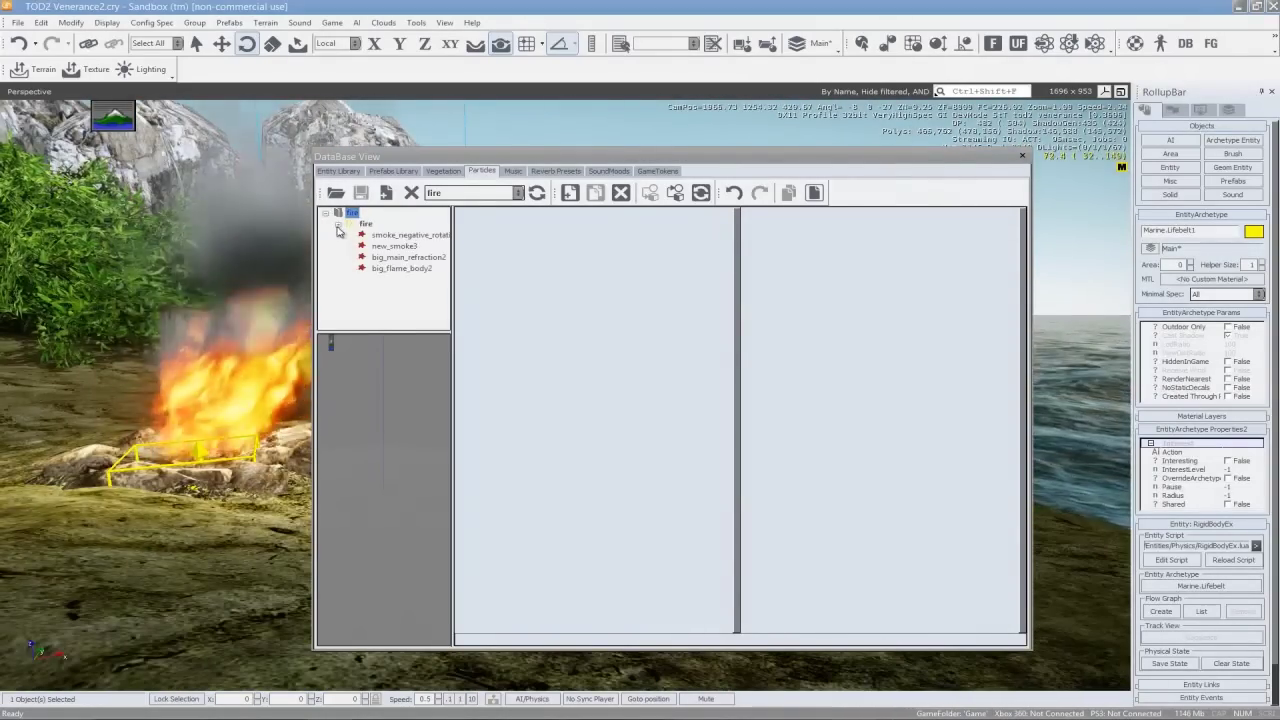
click(401, 268)
drag(625, 252, 692, 251)
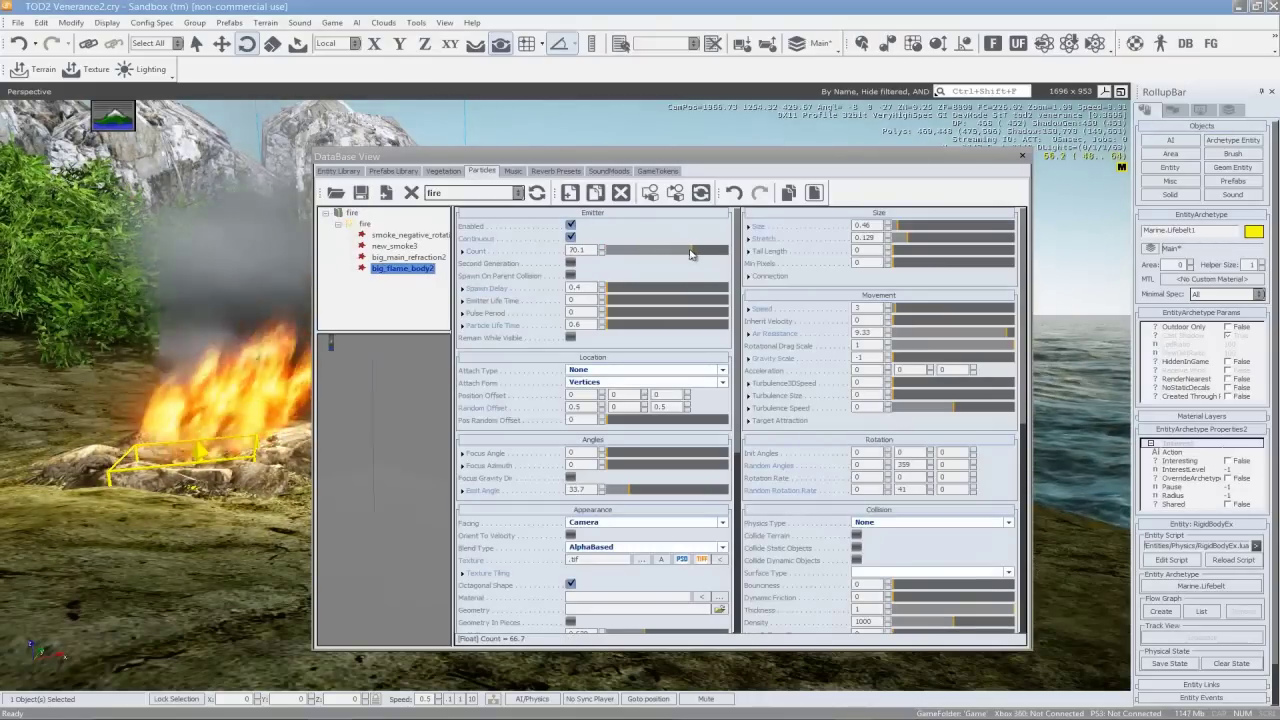
Open the Music database and examine its music folders while looking around the level
right_drag(214, 359, 214, 359)
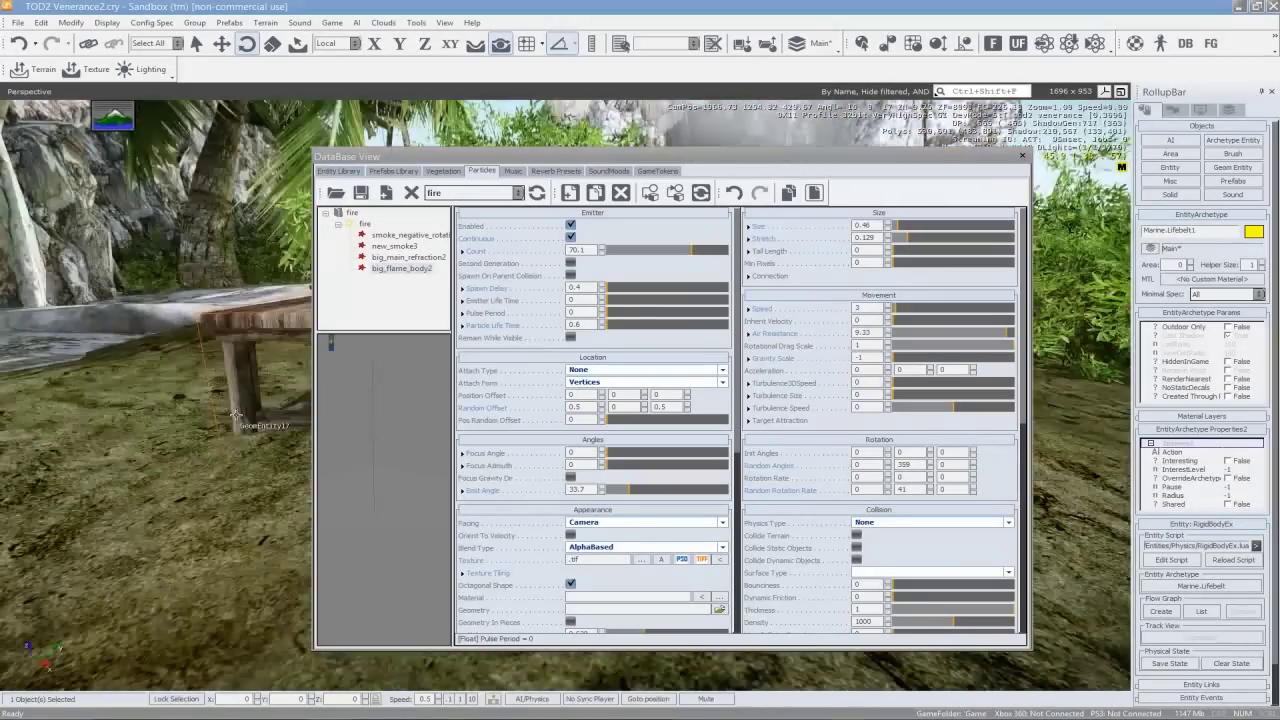
key(w)
right_drag(236, 414, 203, 324)
key(w)
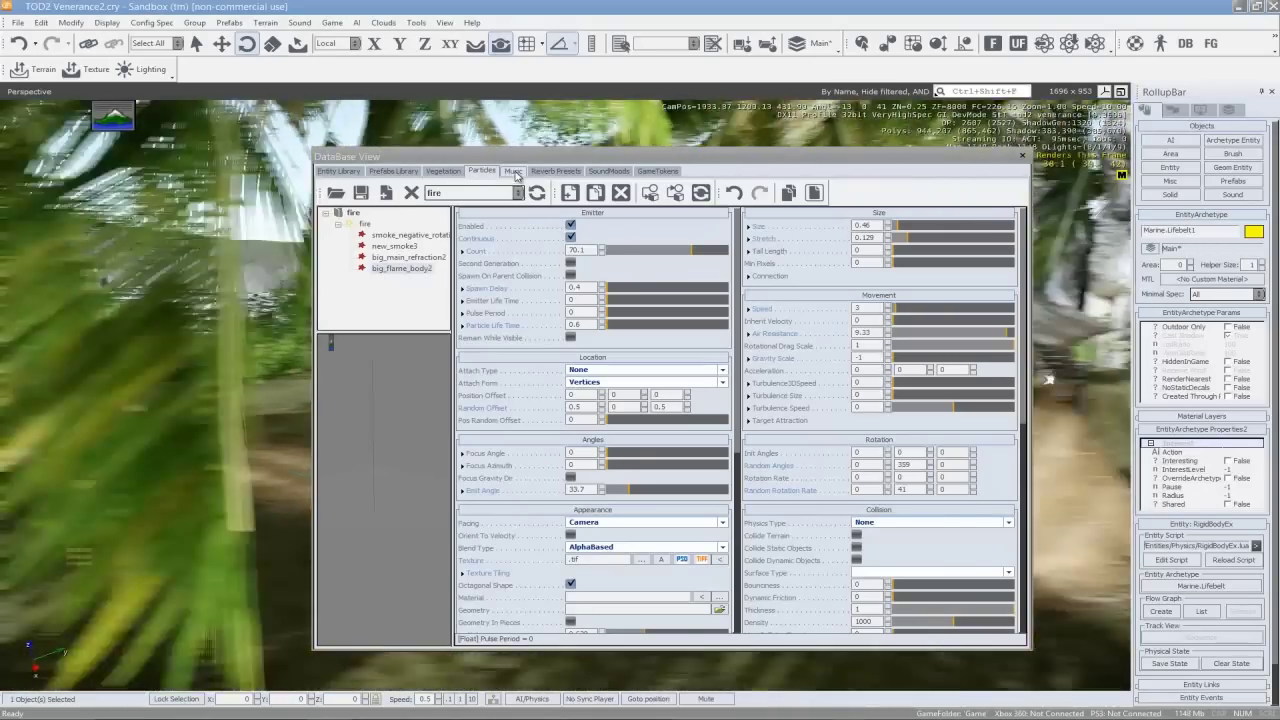
click(512, 170)
right_drag(151, 414, 236, 416)
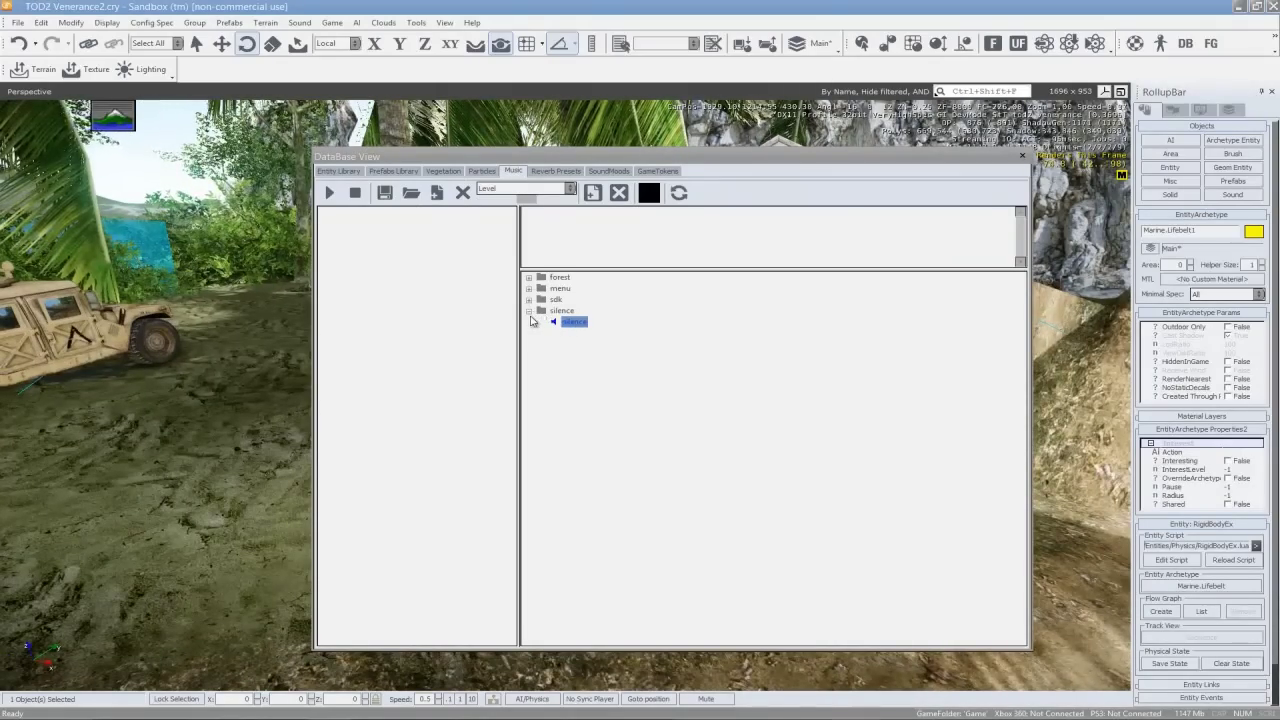
Open the Reverb Presets database, look over the hut area, and examine the Corridor_Wide preset's parameters
click(555, 170)
right_drag(170, 310, 276, 348)
key(w)
click(211, 363)
right_drag(136, 268, 262, 356)
click(345, 255)
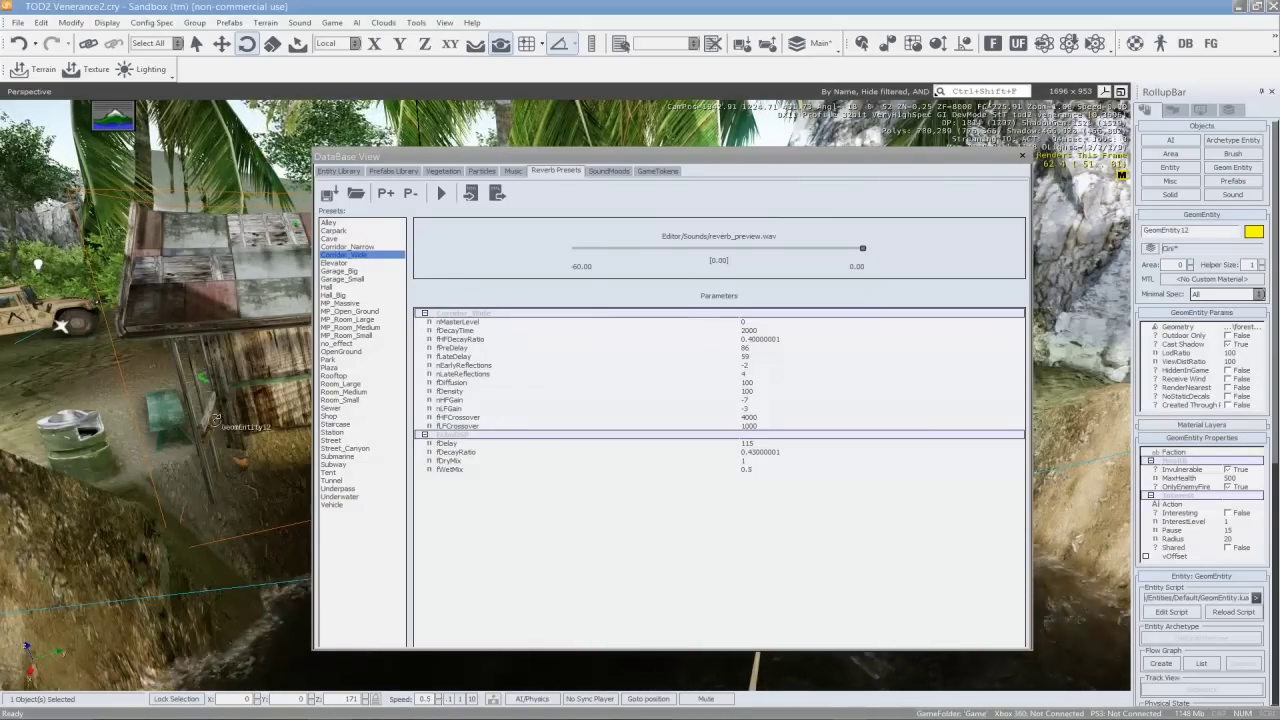
View the SoundMoods and GameTokens databases, and close the DataBase View
key(a)
right_drag(214, 433, 218, 438)
key(w)
right_drag(91, 407, 97, 407)
right_drag(224, 400, 228, 400)
click(608, 171)
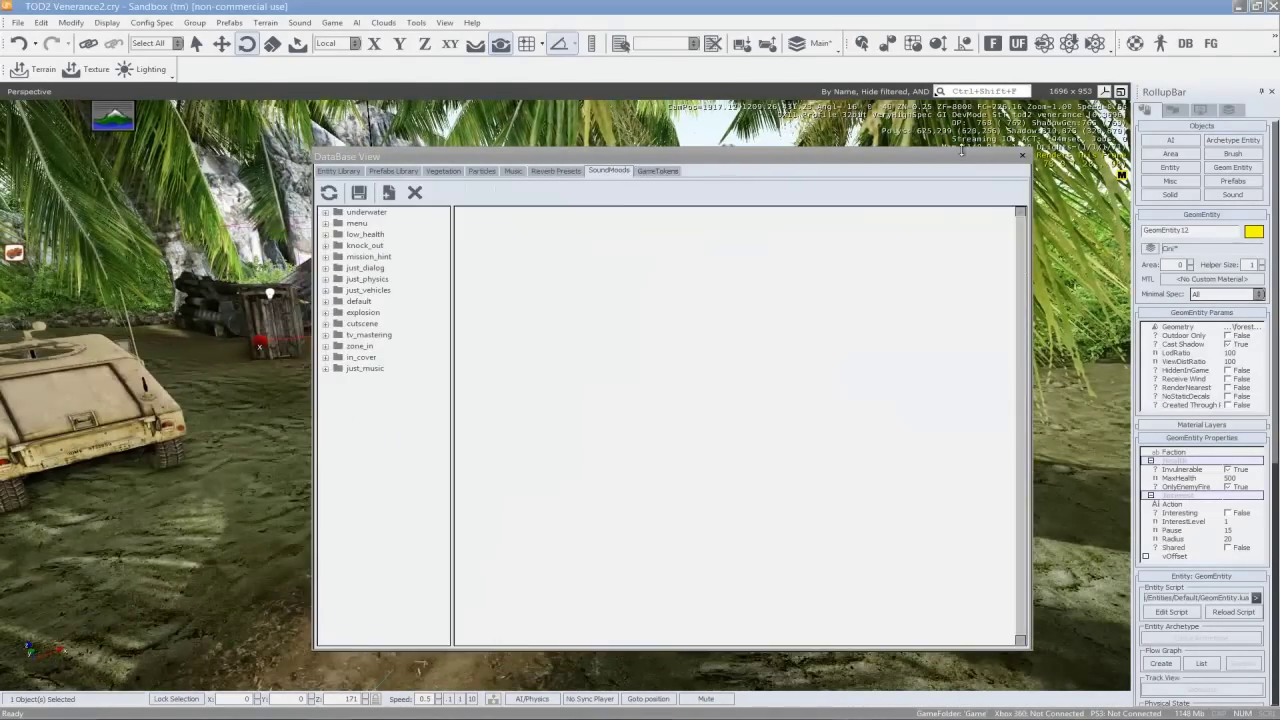
click(663, 172)
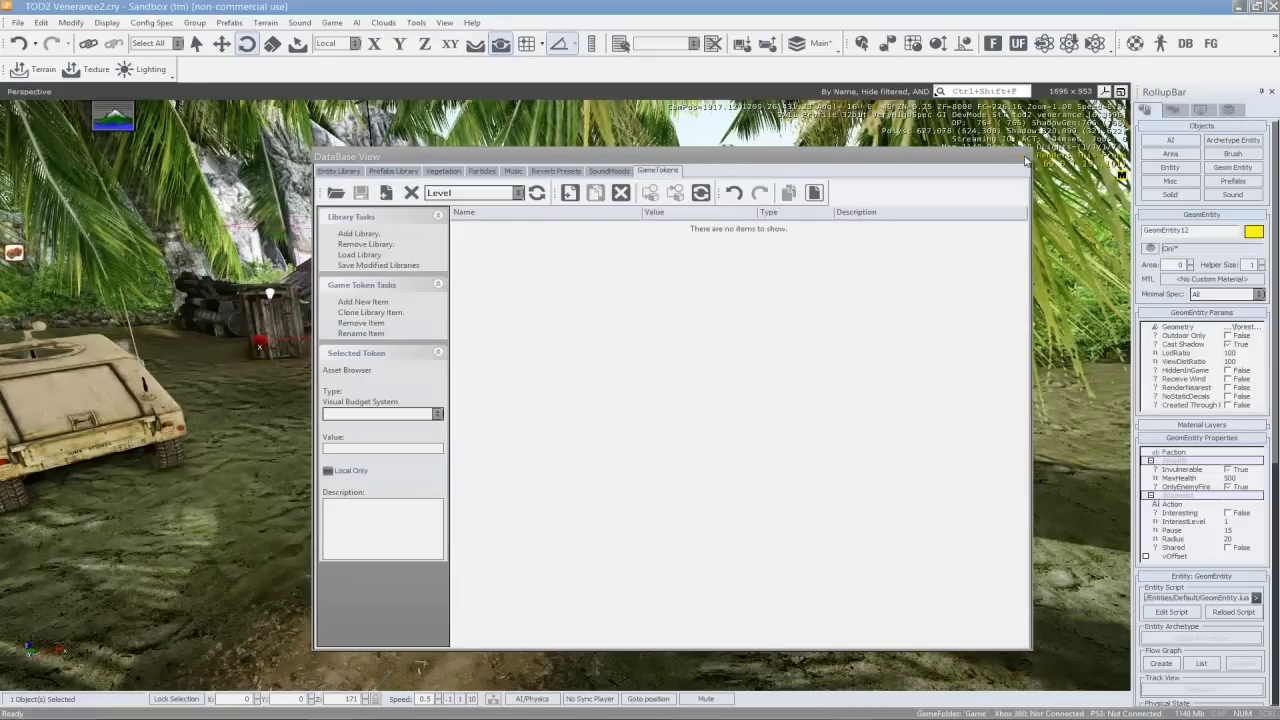
click(1023, 158)
Open the Flow Graph editor, move its window aside, and bring the palm tree clearing into view
click(1211, 44)
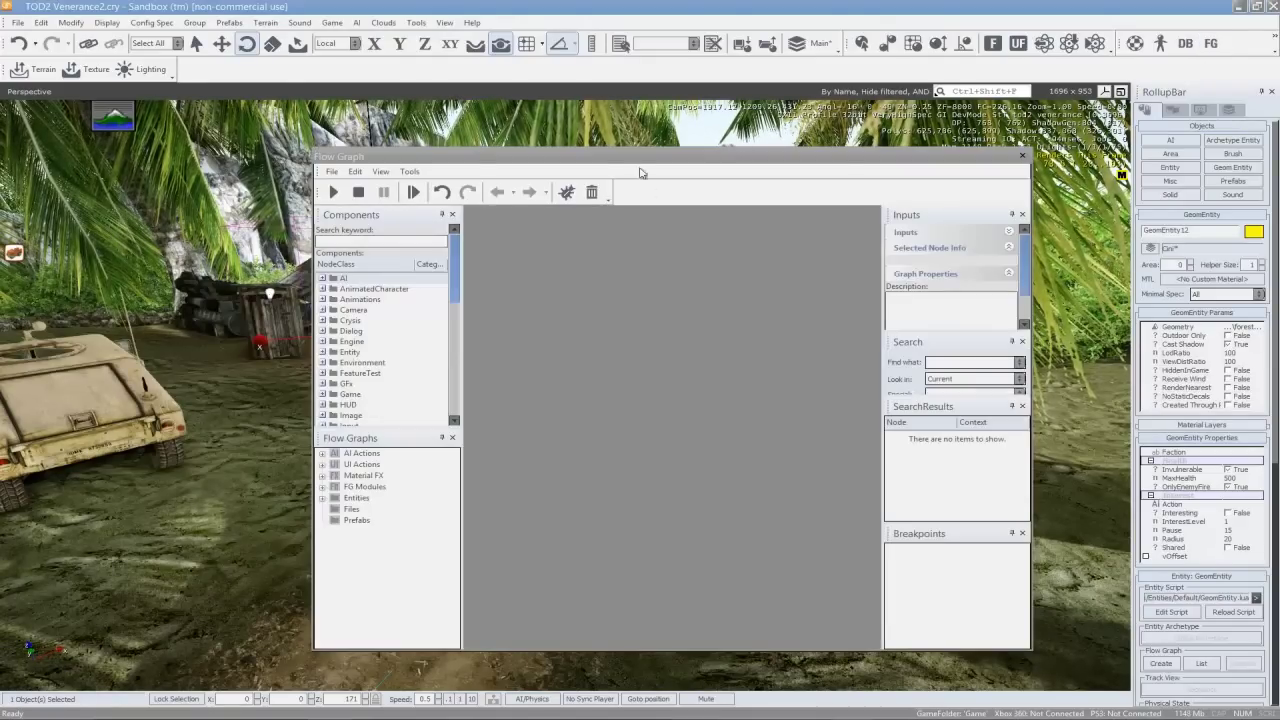
drag(625, 161, 821, 154)
right_drag(374, 336, 350, 342)
key(w)
key(w)
key(w)
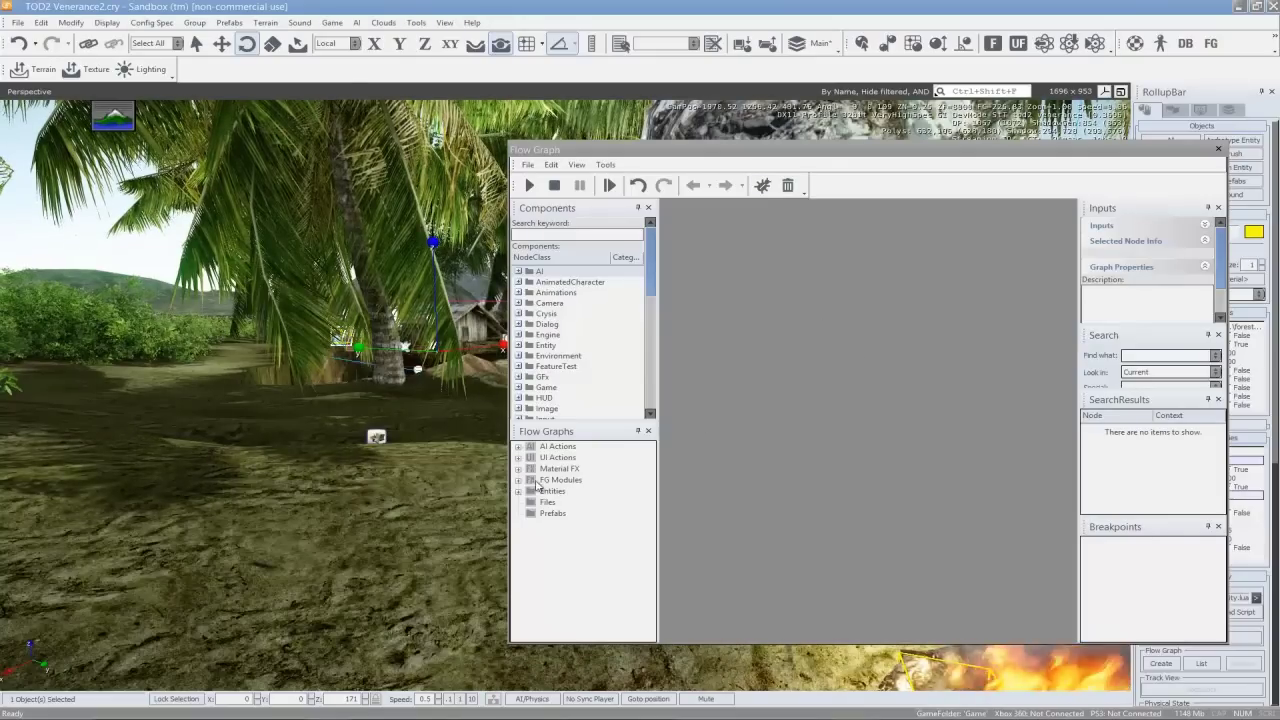
Create a new flow graph, add a Start node, and place it near the canvas's left edge
click(527, 166)
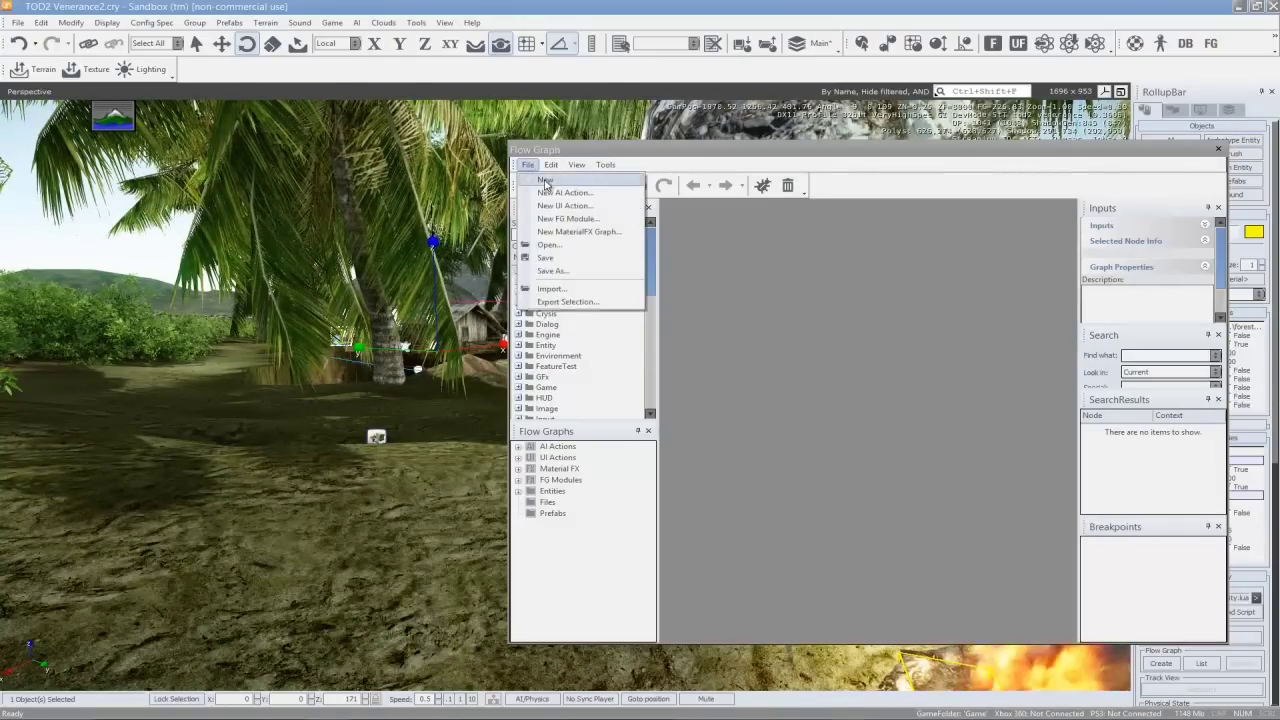
click(546, 181)
right_click(856, 370)
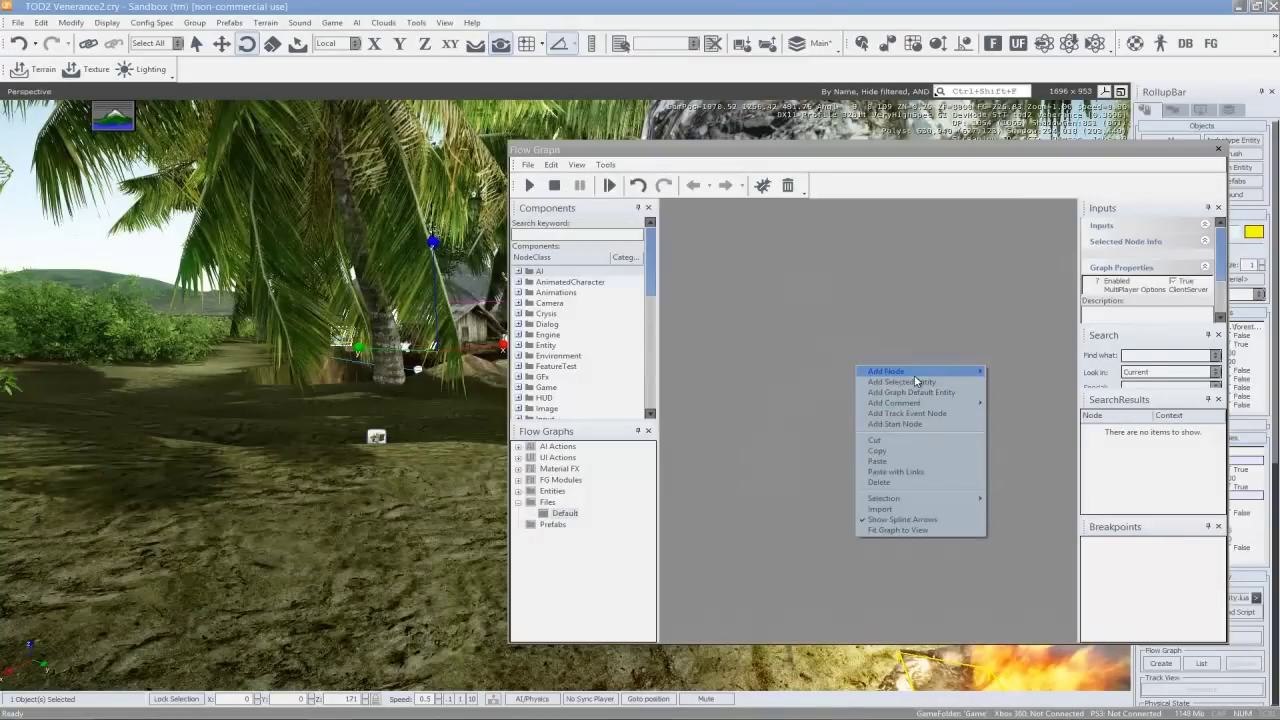
mouse_move(915, 373)
mouse_move(1057, 433)
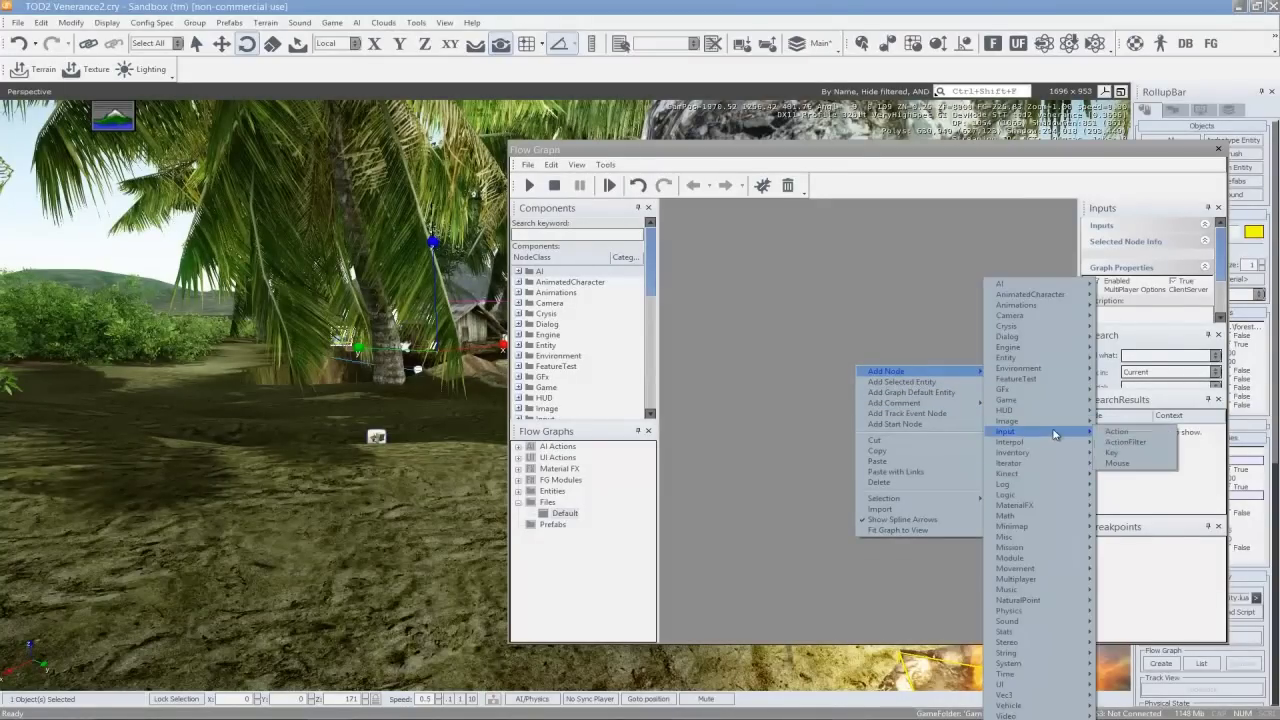
click(928, 423)
drag(880, 368, 718, 367)
Add a Game:LocalPlayer node beside the Start node and link the Start output to its update input
right_click(843, 340)
mouse_move(886, 344)
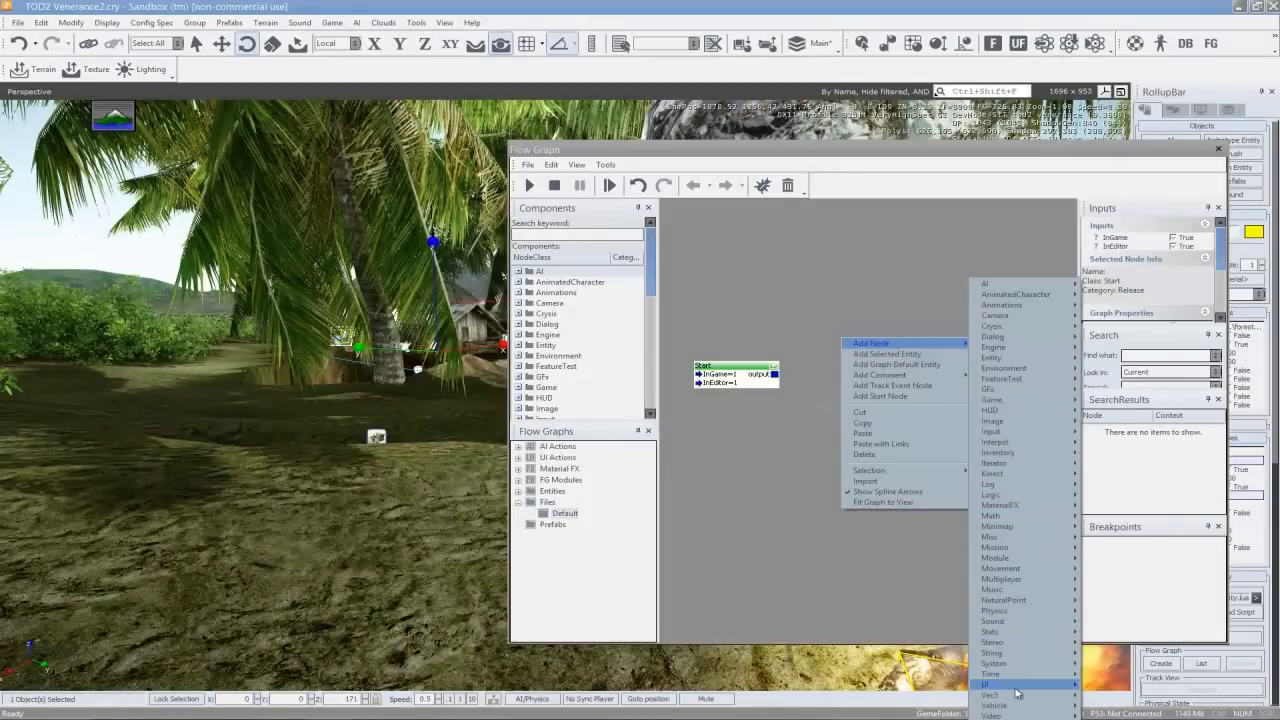
mouse_move(1015, 689)
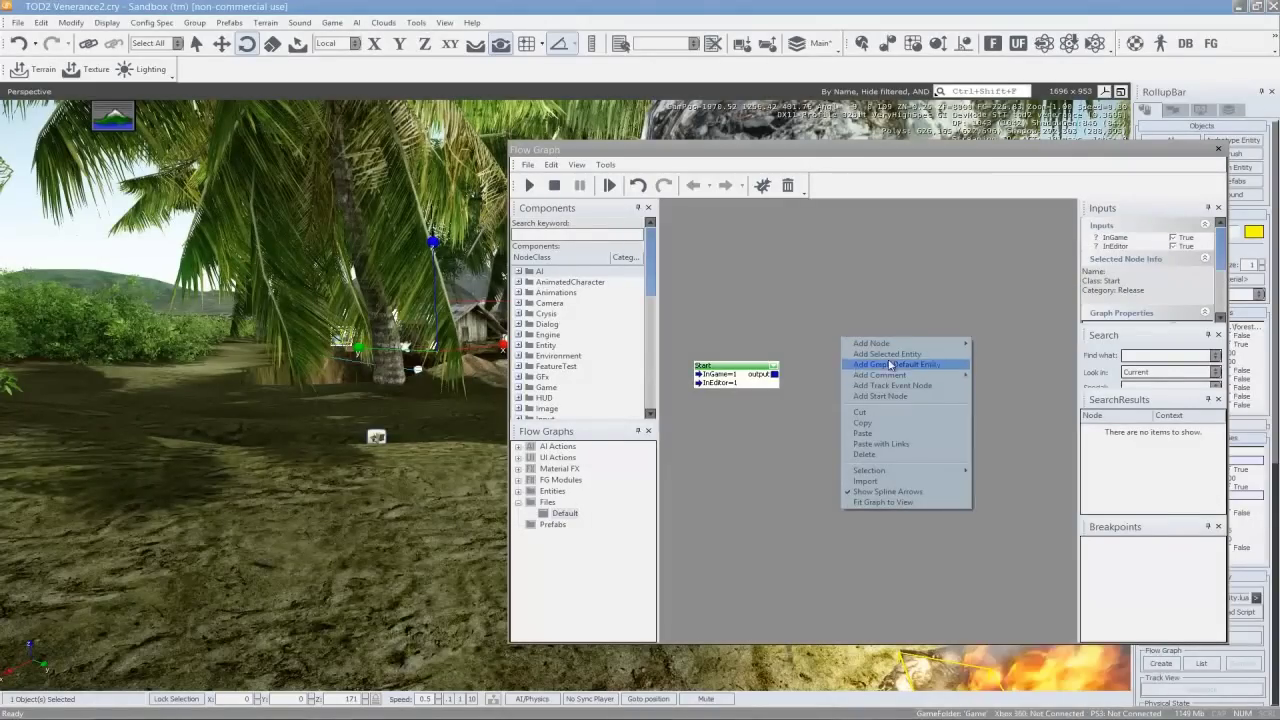
mouse_move(1039, 427)
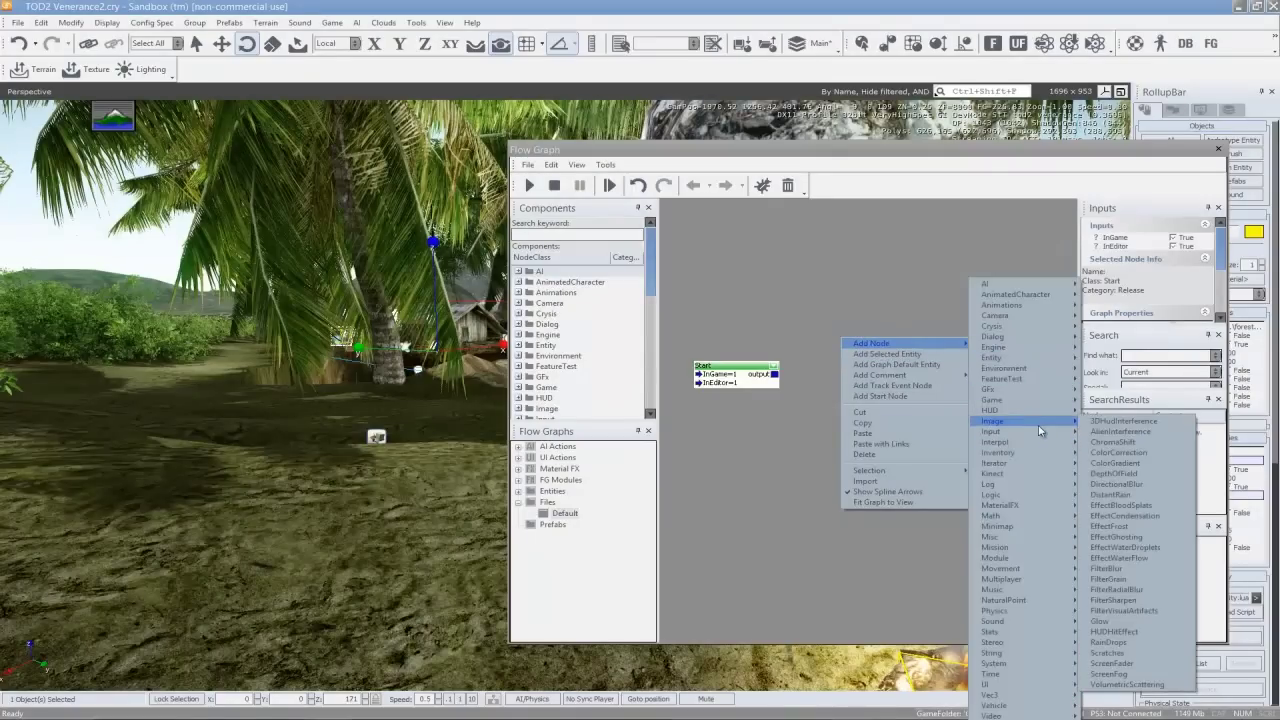
mouse_move(1030, 399)
click(1110, 537)
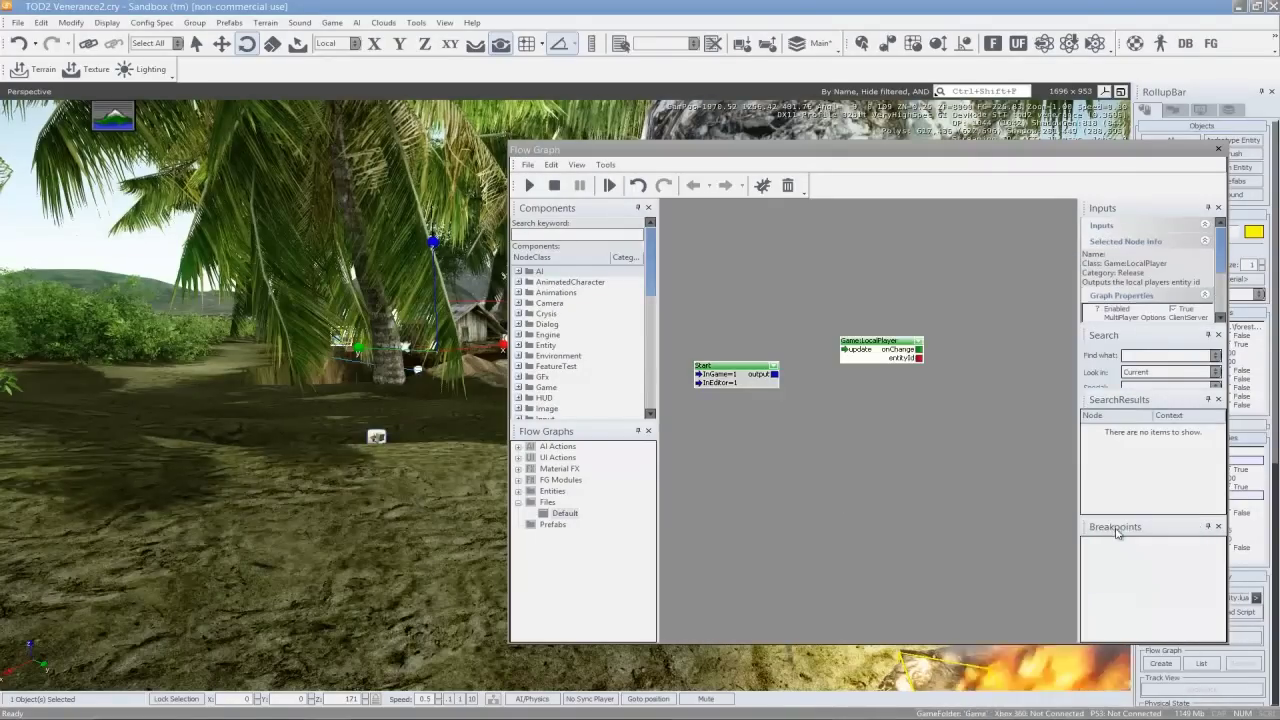
mouse_move(871, 354)
mouse_down()
mouse_move(851, 370)
mouse_move(779, 378)
mouse_move(850, 365)
mouse_up()
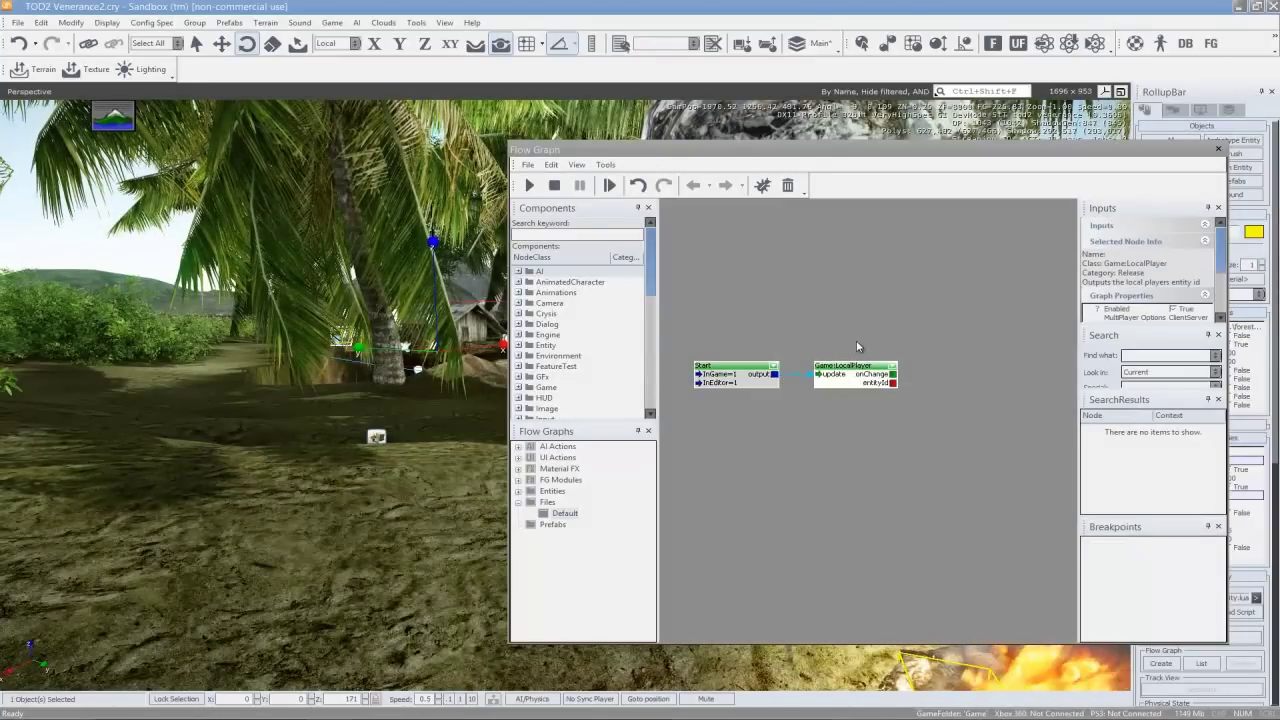
Add an Input:Key node after Game:LocalPlayer and link the onChange output to its Enable input
right_click(858, 344)
mouse_move(925, 348)
mouse_move(1051, 436)
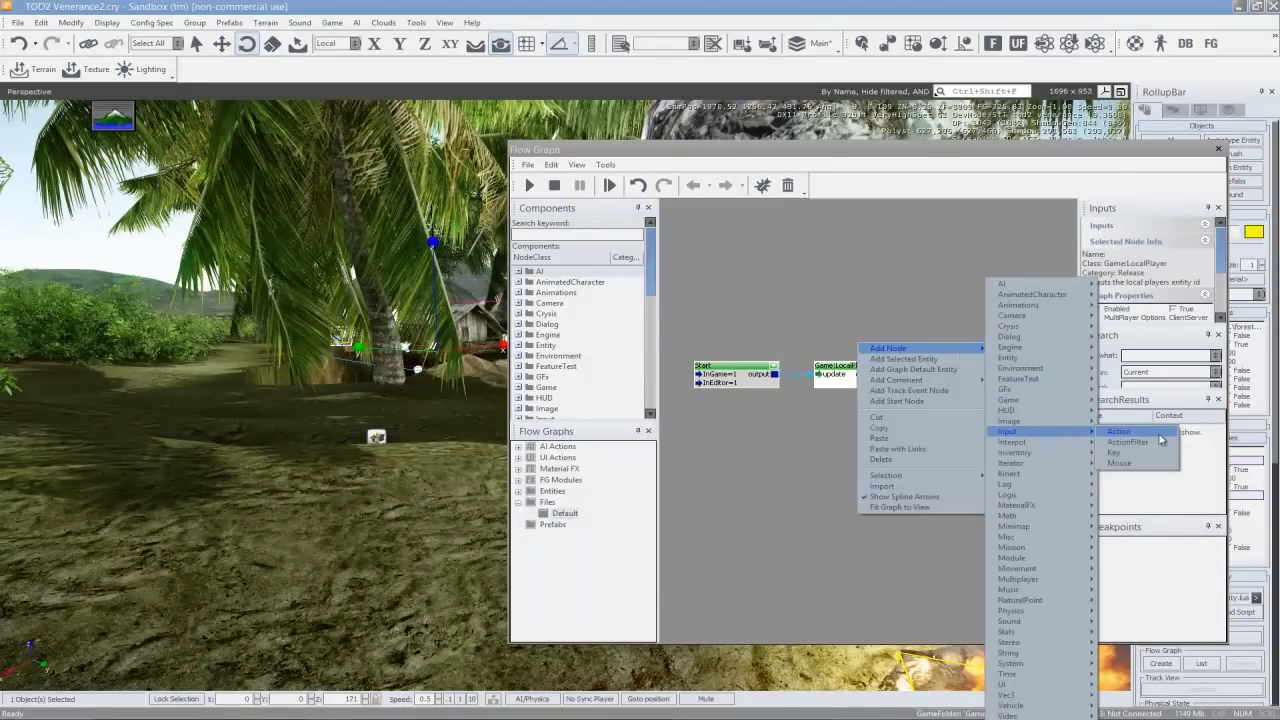
click(1137, 456)
drag(880, 352, 925, 377)
right_drag(1011, 327, 890, 339)
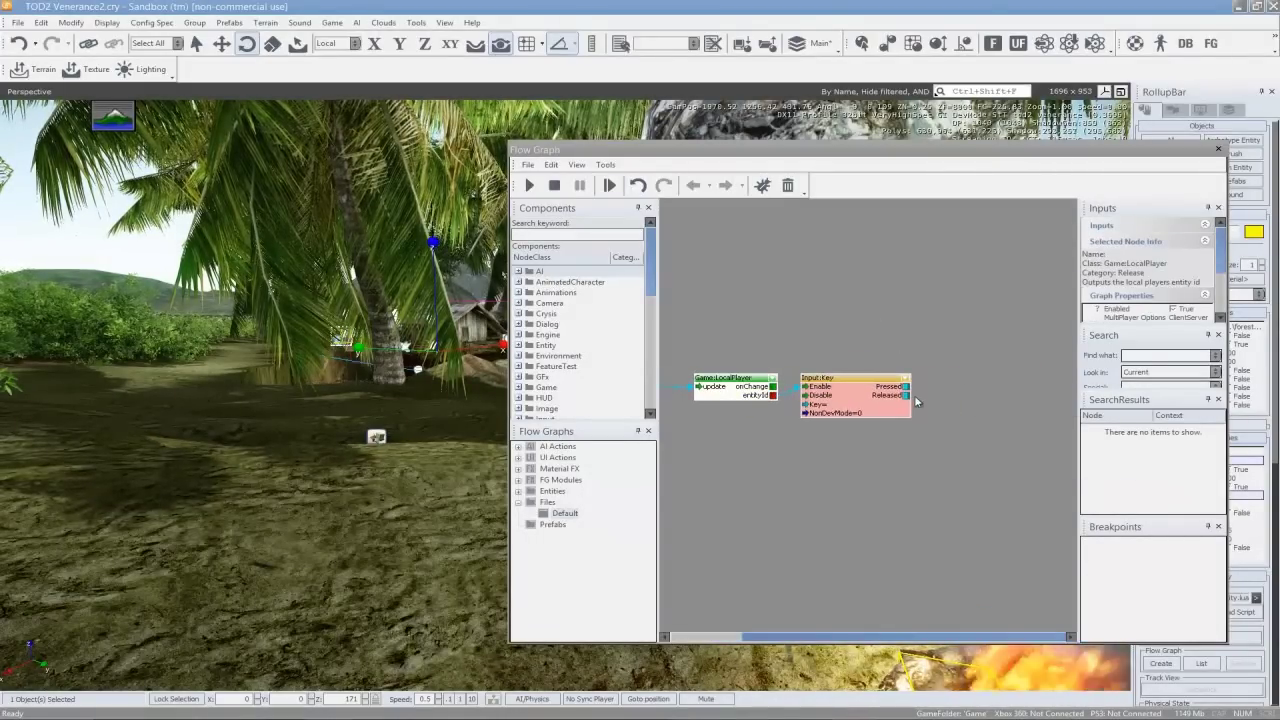
Add a System:ConsoleVariable node after Input:Key and link the Pressed output to its Set input
drag(909, 392, 953, 388)
right_click(964, 389)
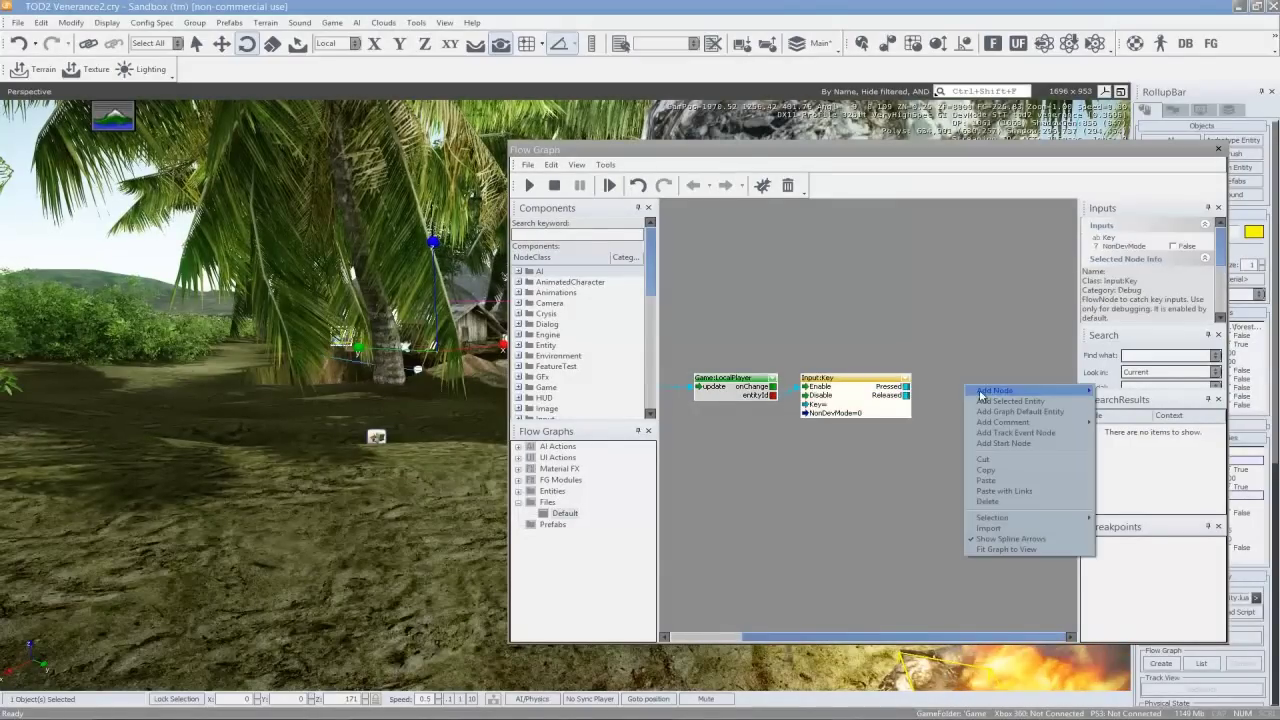
mouse_move(1010, 391)
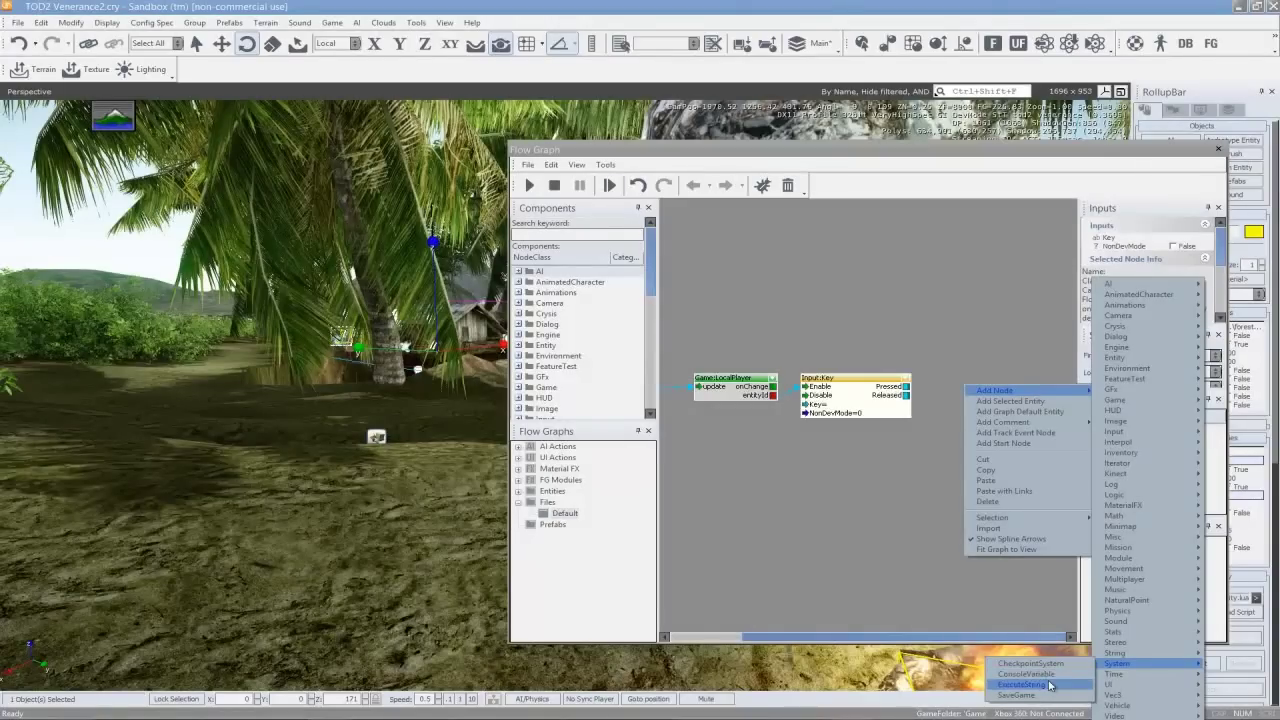
click(1030, 674)
drag(1004, 395, 988, 390)
drag(906, 386, 950, 410)
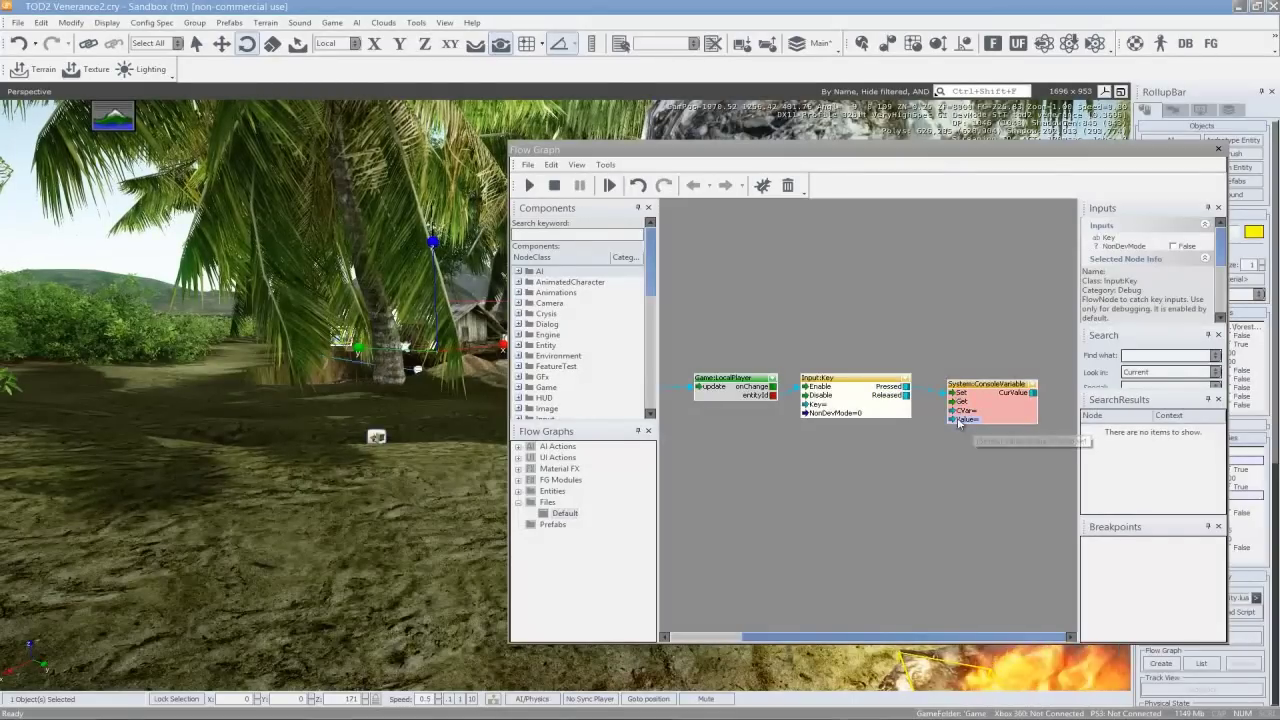
Set the System:ConsoleVariable node's CVar to nightvision and its Value to 1
double_click(964, 411)
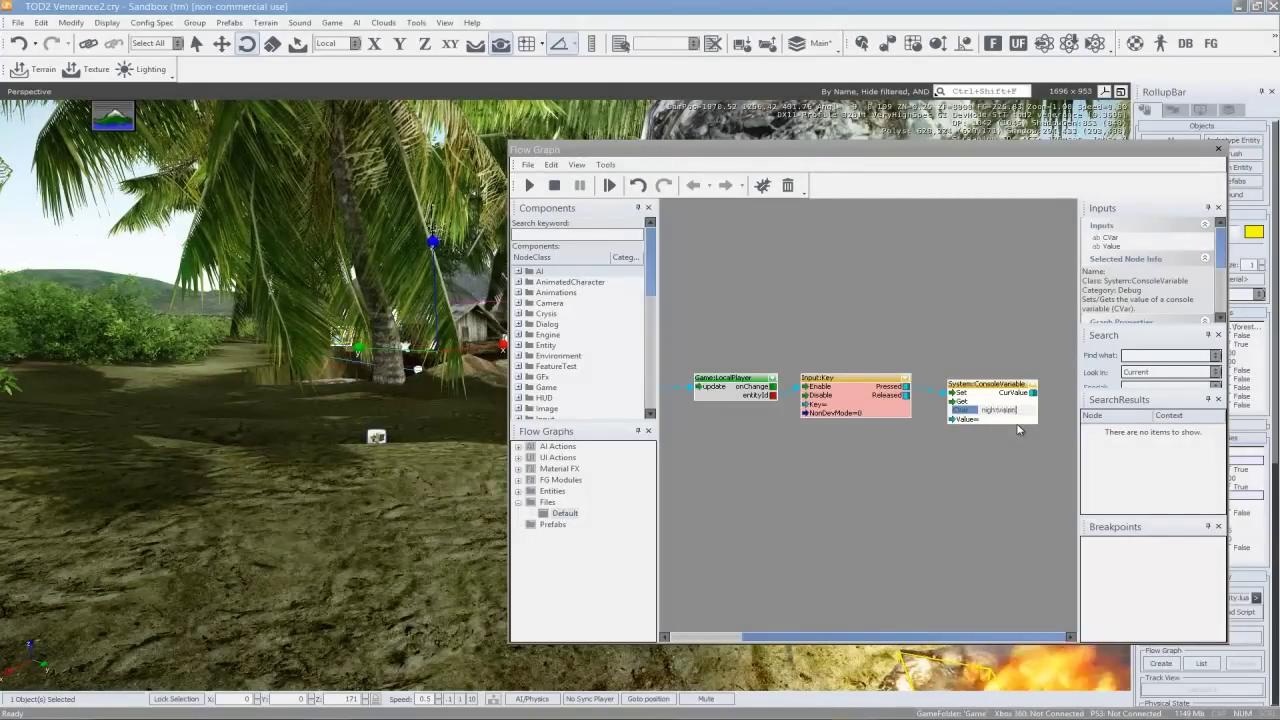
click(982, 420)
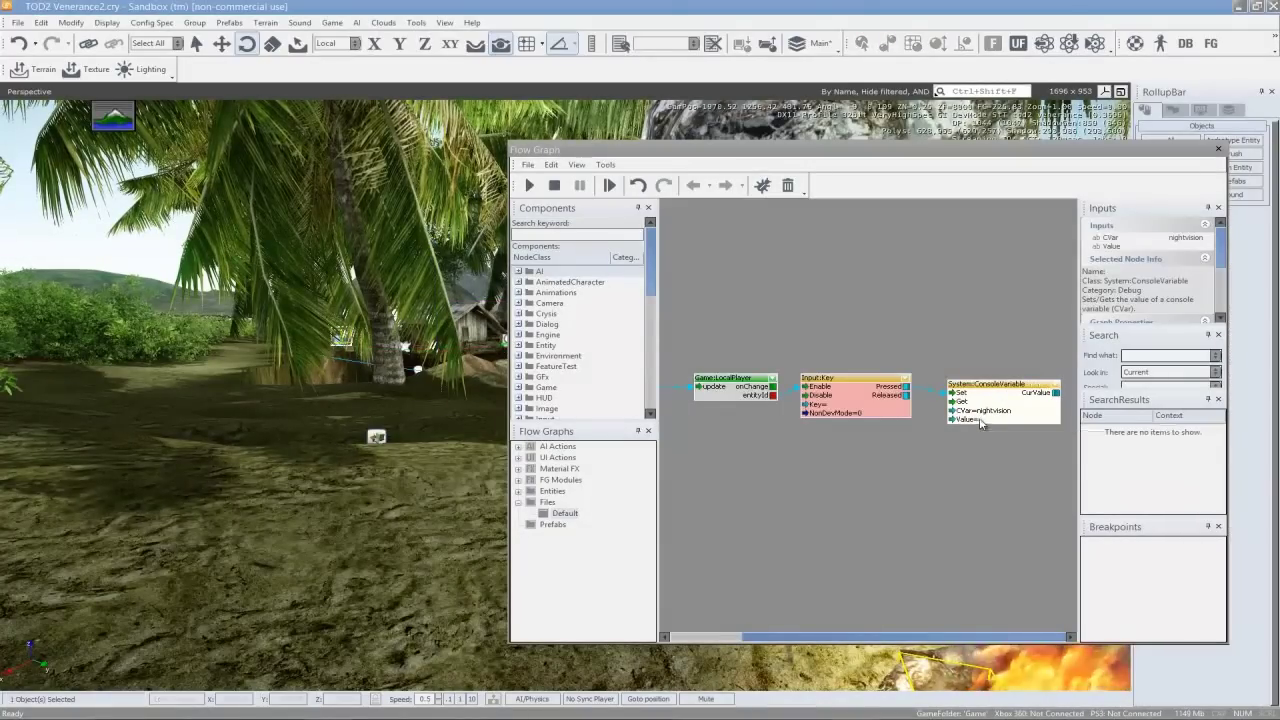
click(868, 432)
Set the Input:Key node's Key to n
click(820, 410)
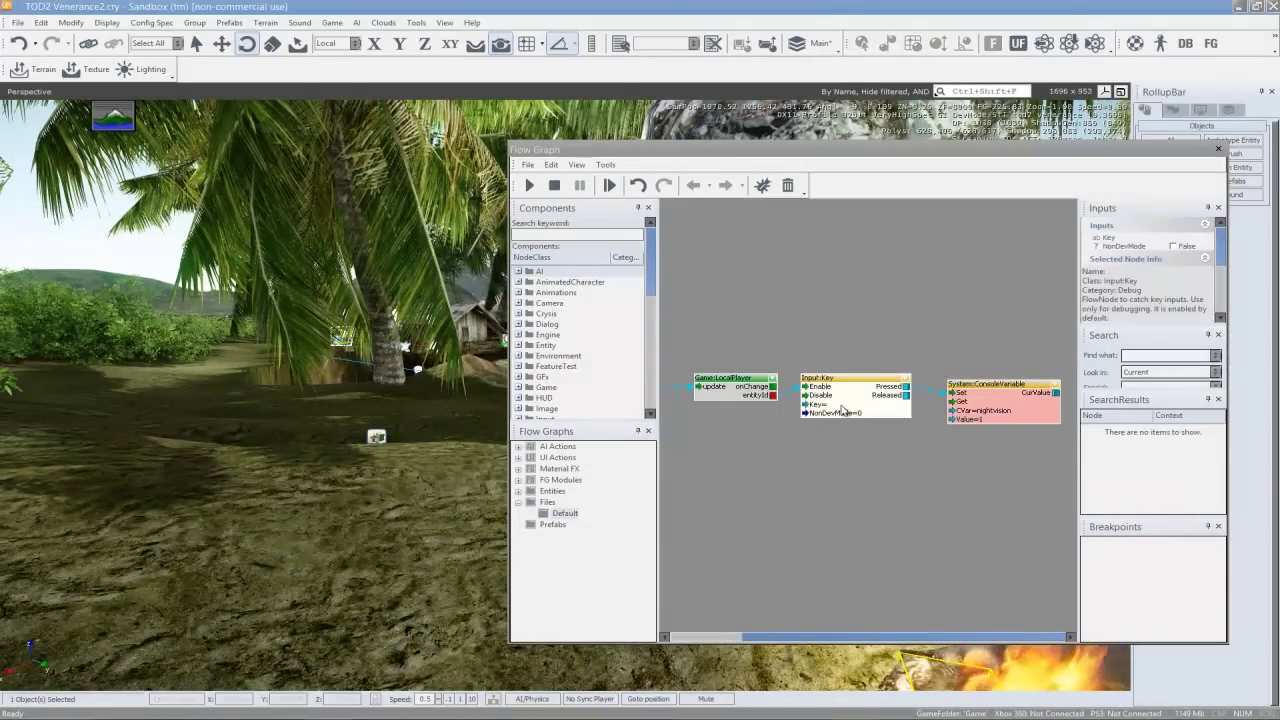
text(n)
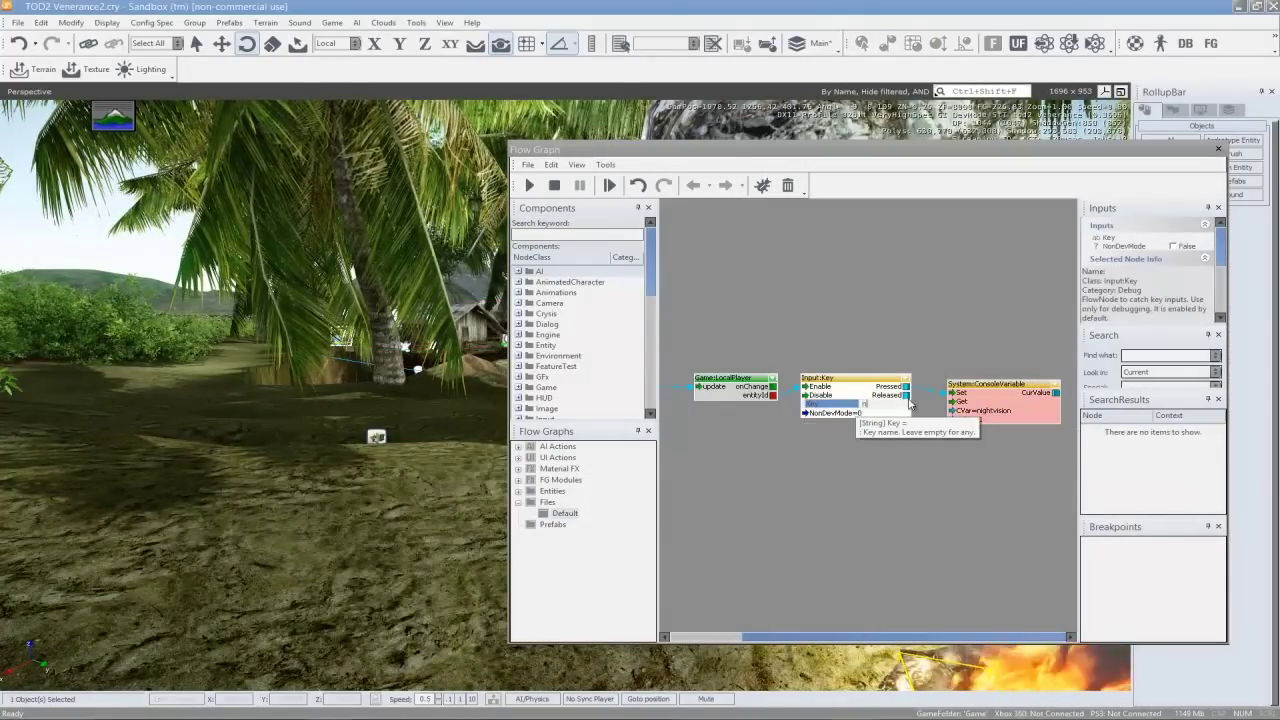
key(Return)
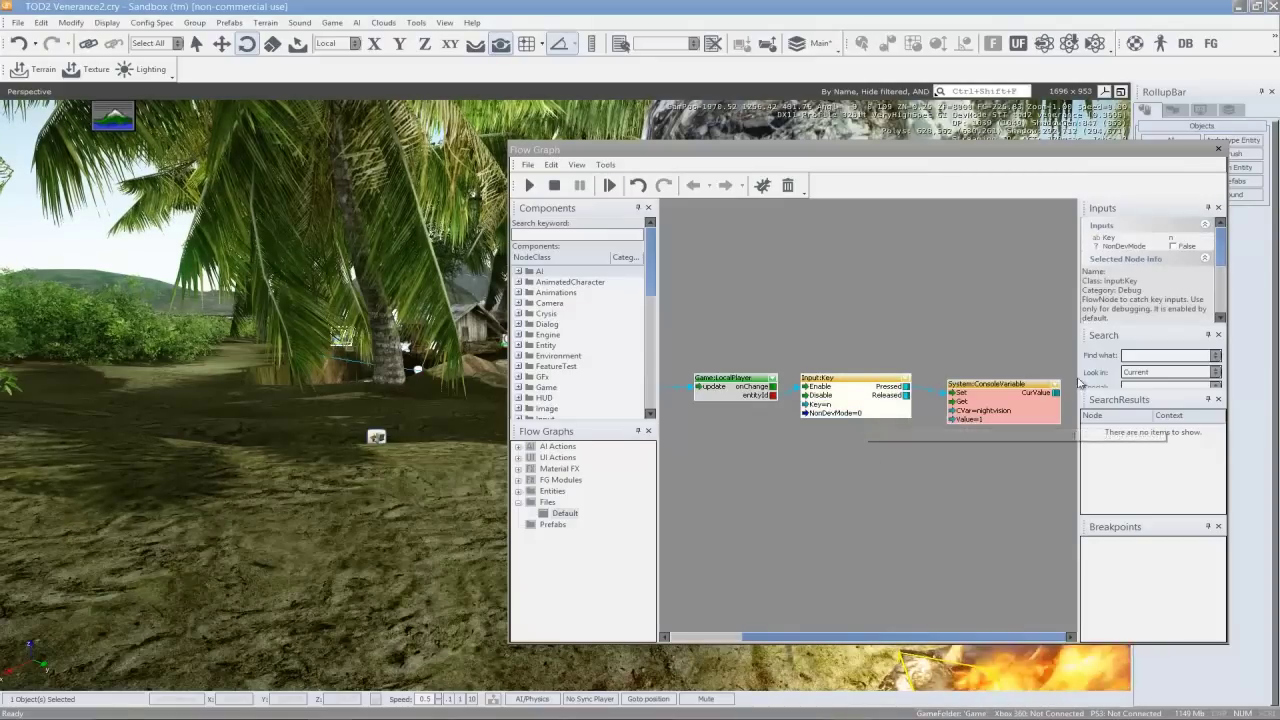
Open the existing First Person Spartan II flow graph file from the FPSE folder inside Downloads > Venerance
scroll(1008, 342, down, 3)
scroll(902, 428, up, 1)
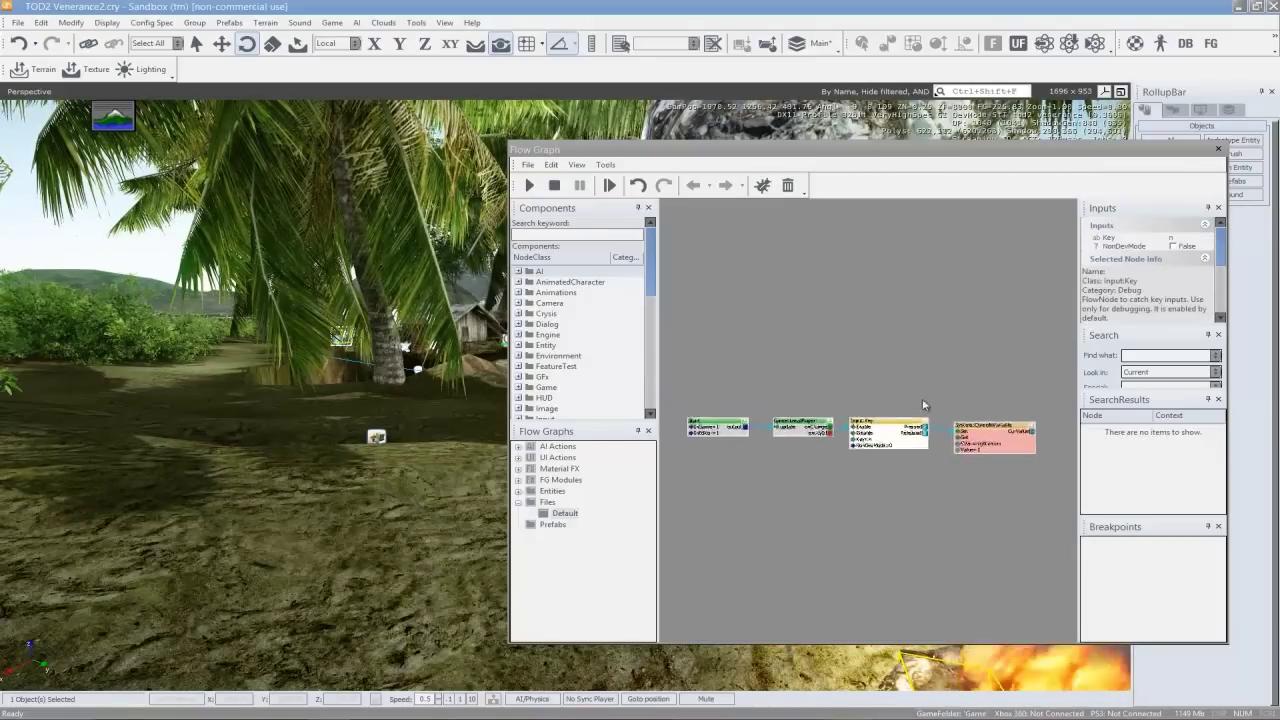
click(527, 164)
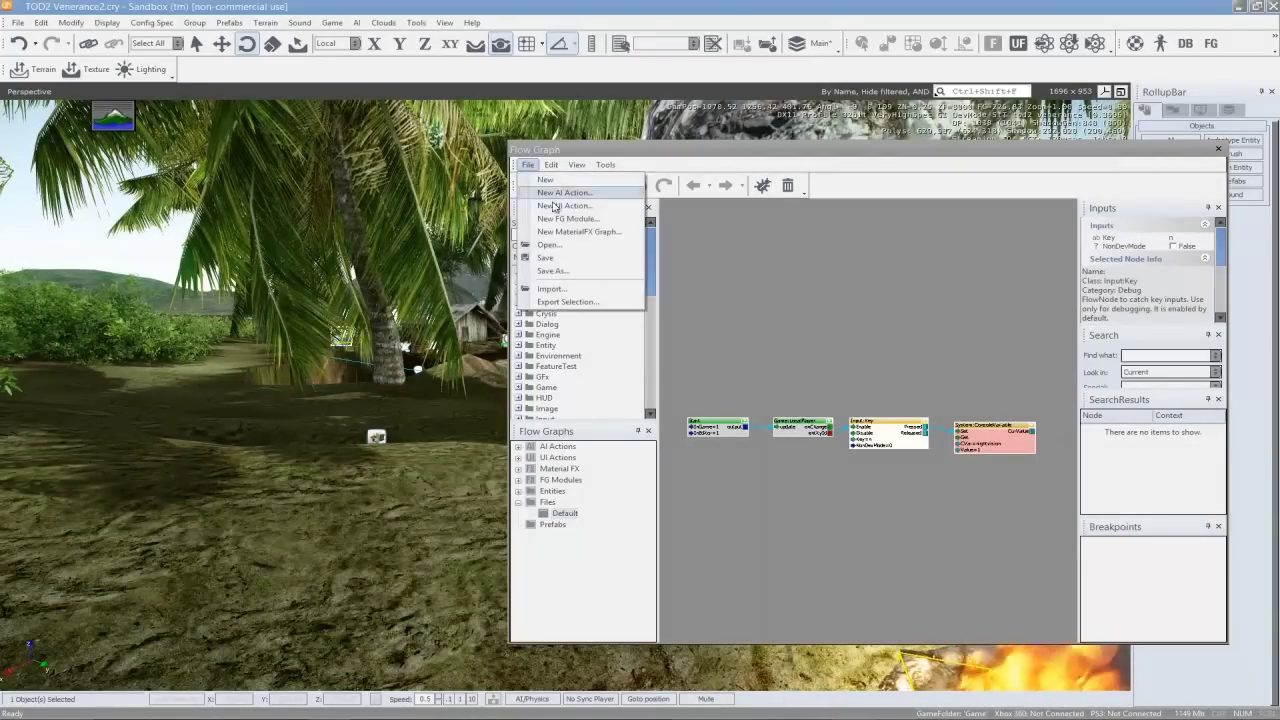
click(551, 246)
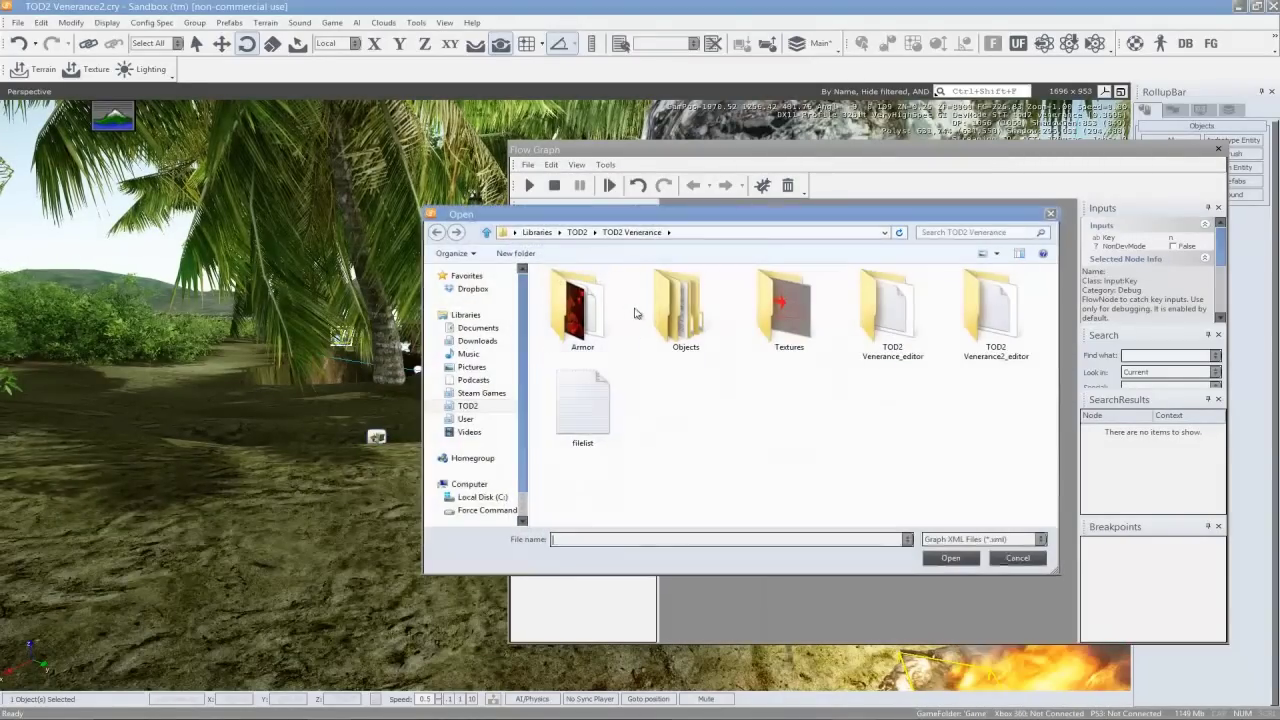
click(487, 408)
click(875, 351)
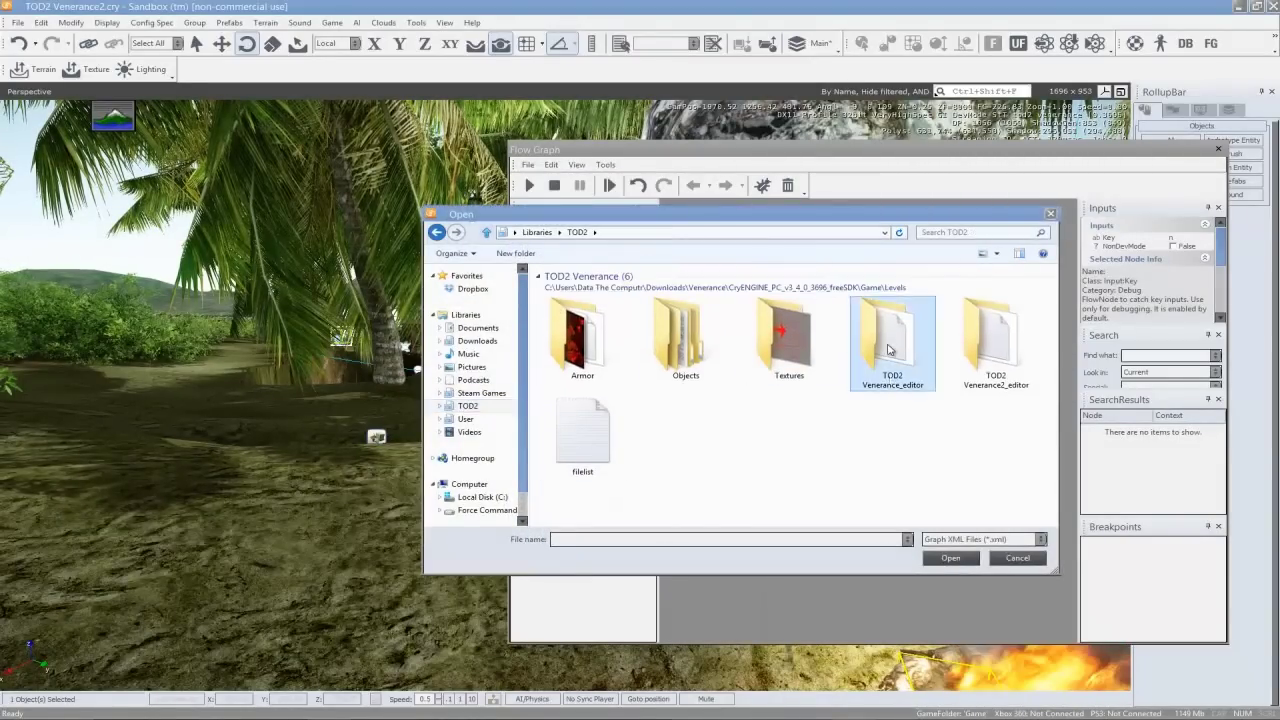
click(477, 341)
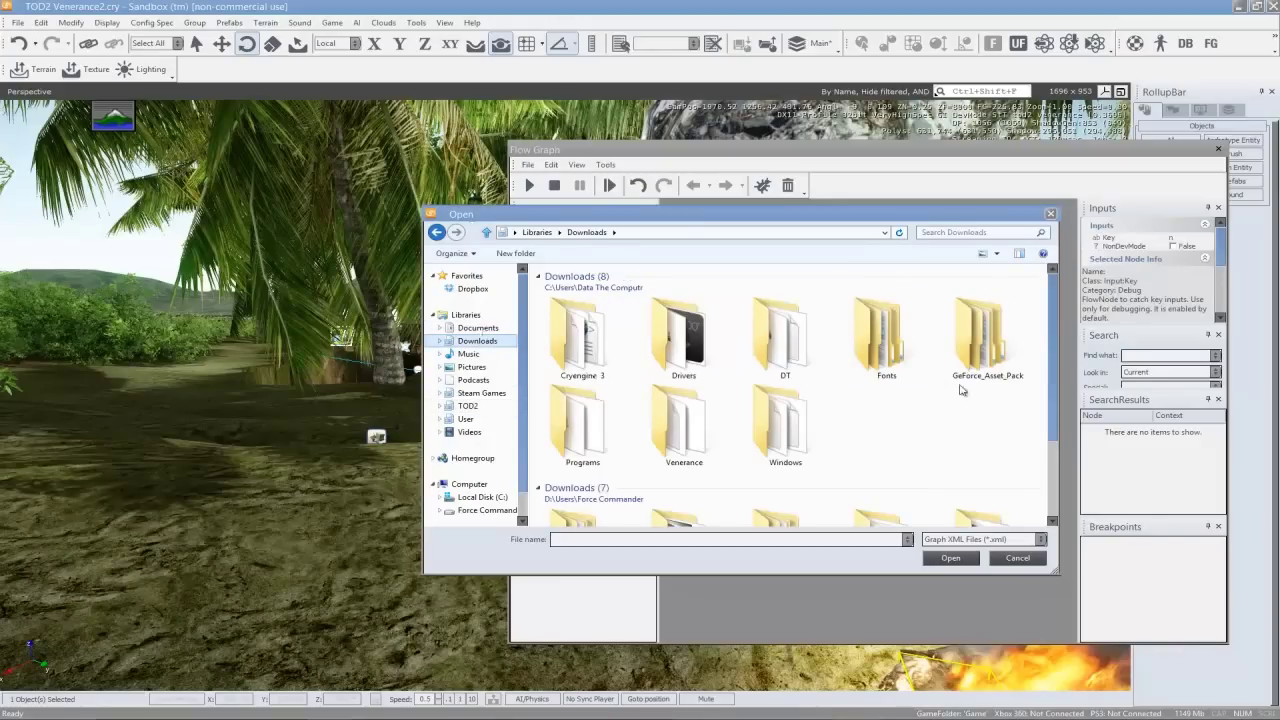
double_click(684, 425)
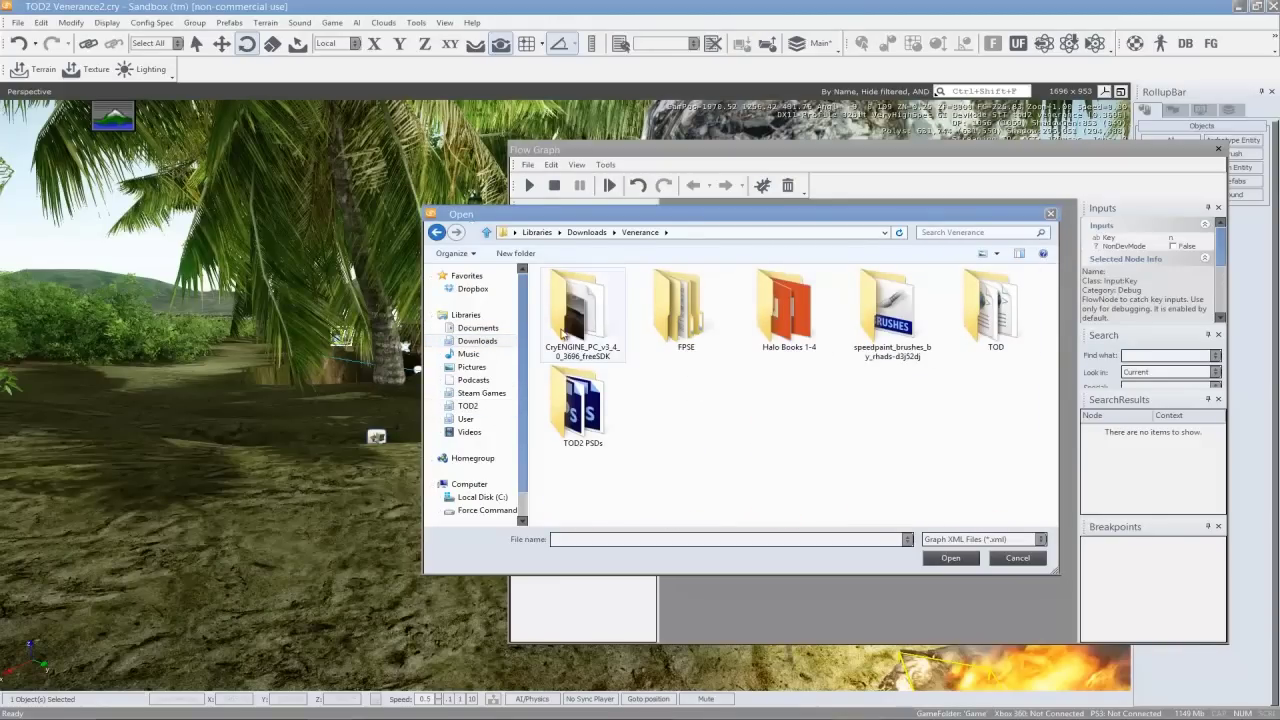
double_click(678, 318)
double_click(591, 345)
double_click(788, 328)
Examine the linked nodes in the graph's Spartan Time on and off section, and close the Flow Graph window
right_drag(888, 474, 855, 397)
scroll(850, 420, up, 4)
right_drag(765, 455, 897, 402)
scroll(897, 402, up, 5)
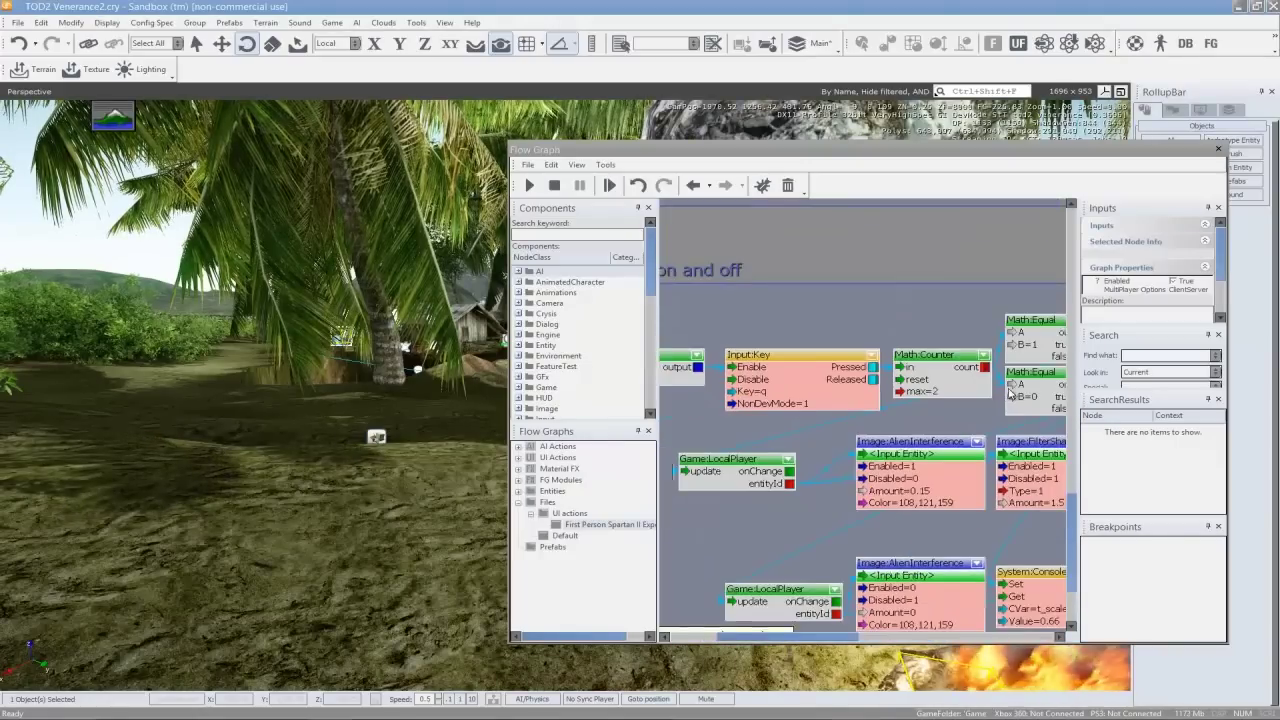
scroll(840, 386, down, 2)
scroll(918, 319, down, 3)
click(261, 377)
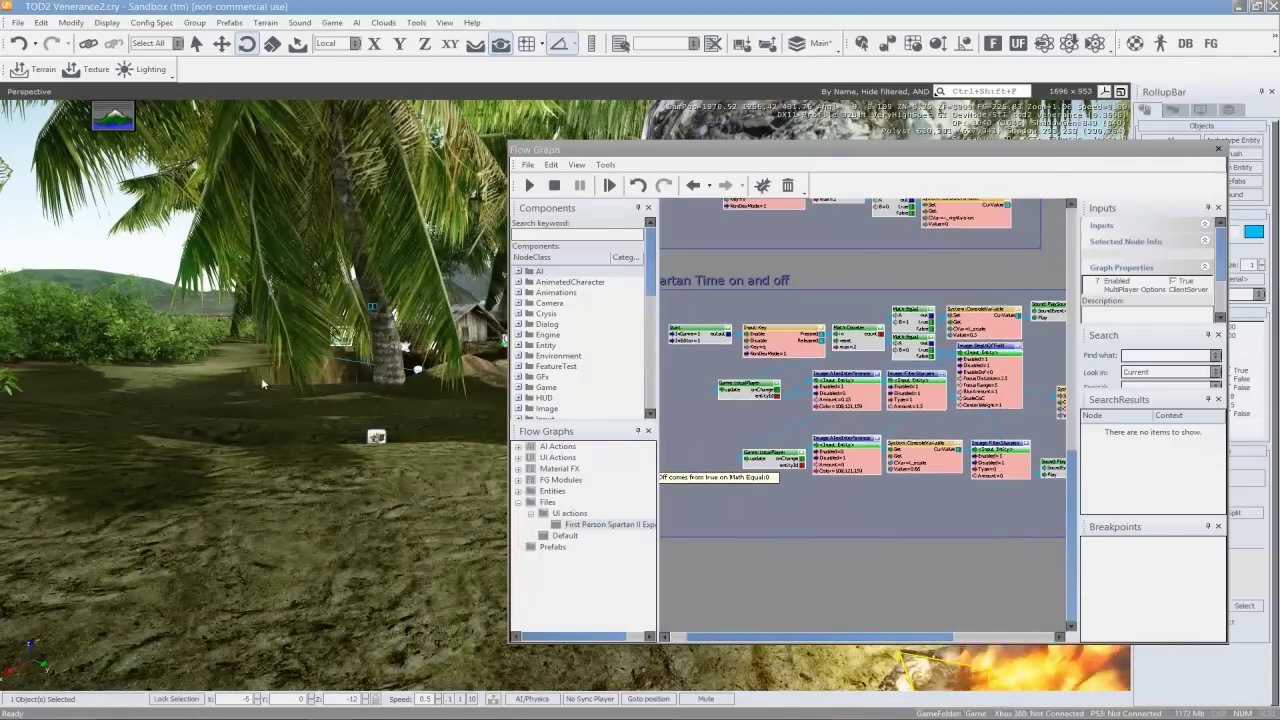
click(1222, 158)
Play the level in game mode, trying the nightvision effect while walking past the bushes and hut, and return to the editor
key(ctrl+g)
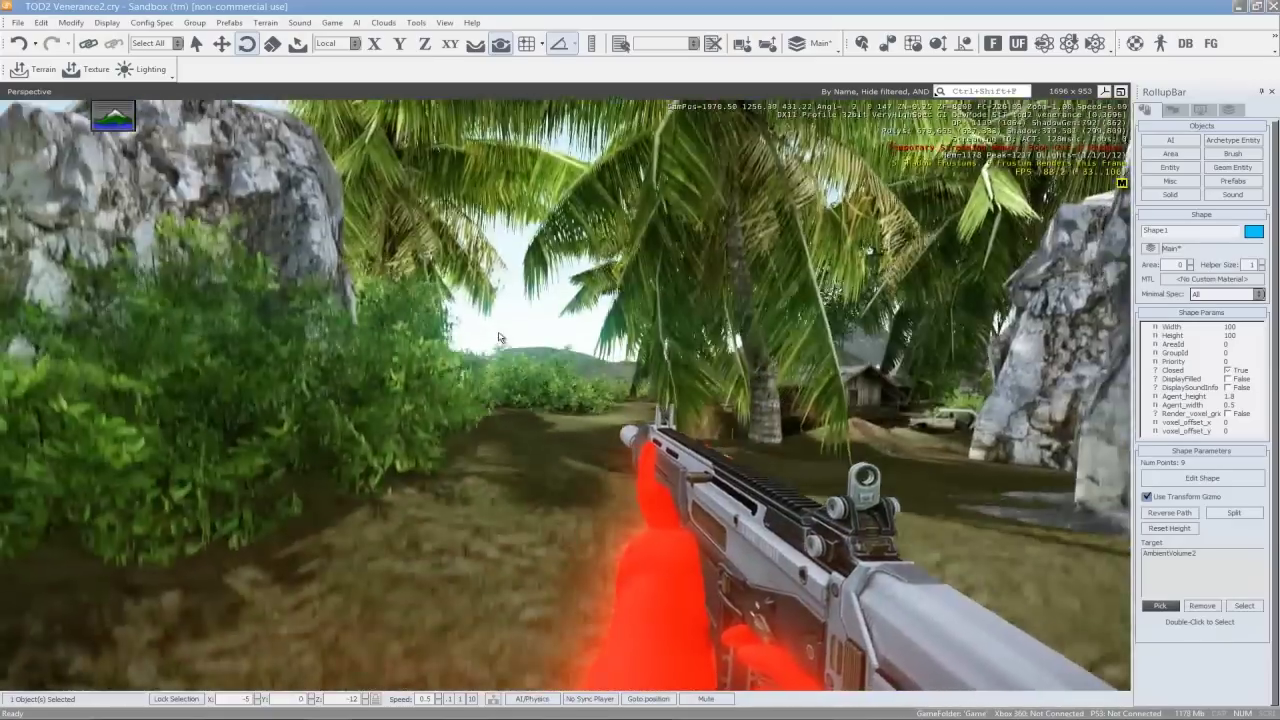
key(w)
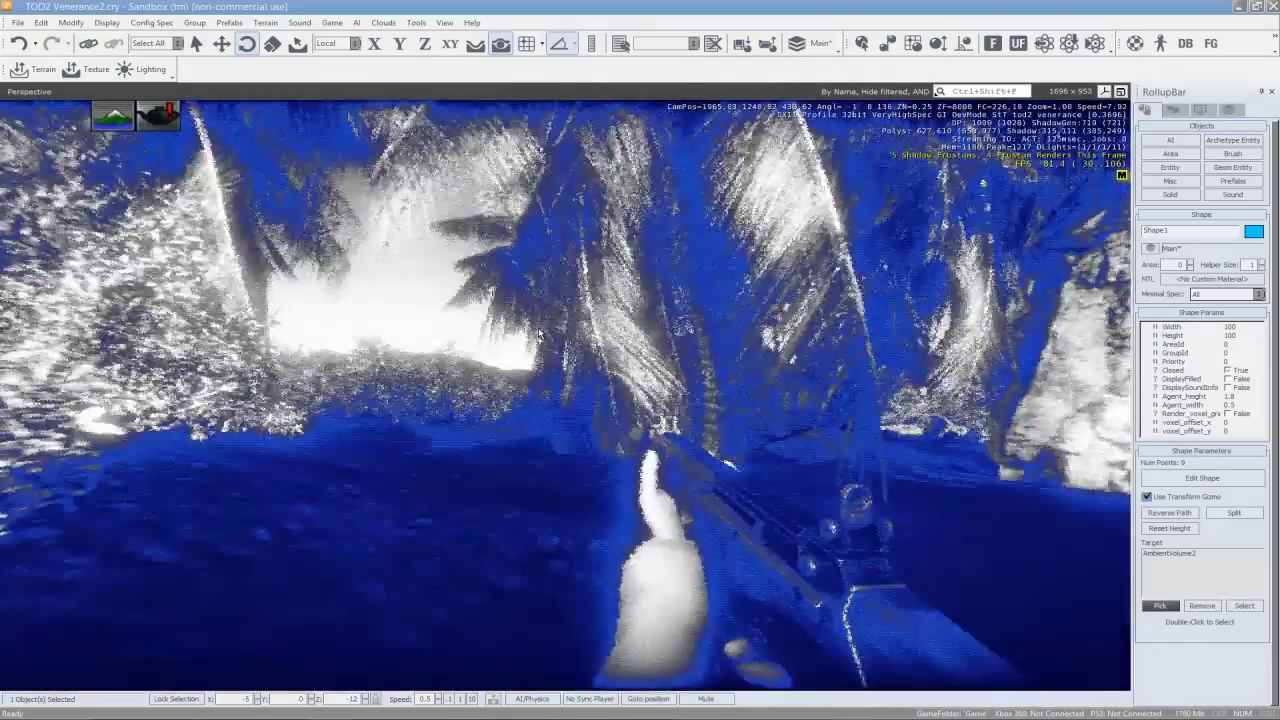
key(w)
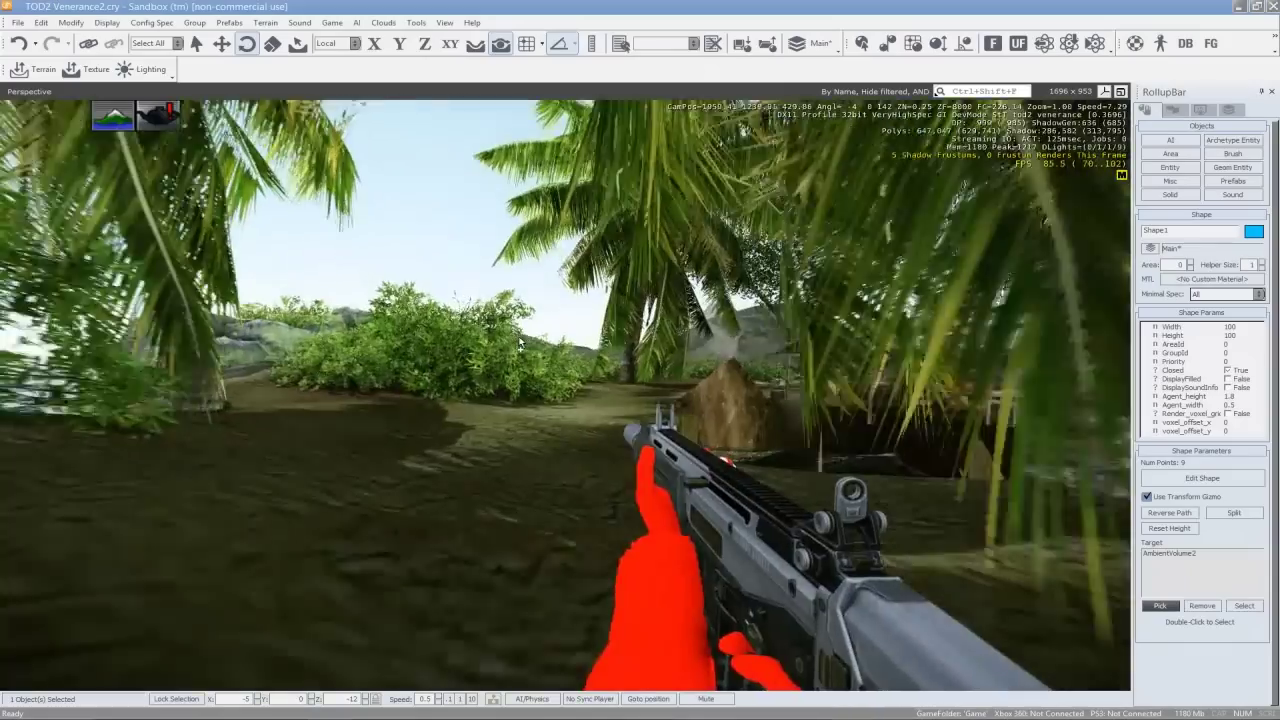
key(w)
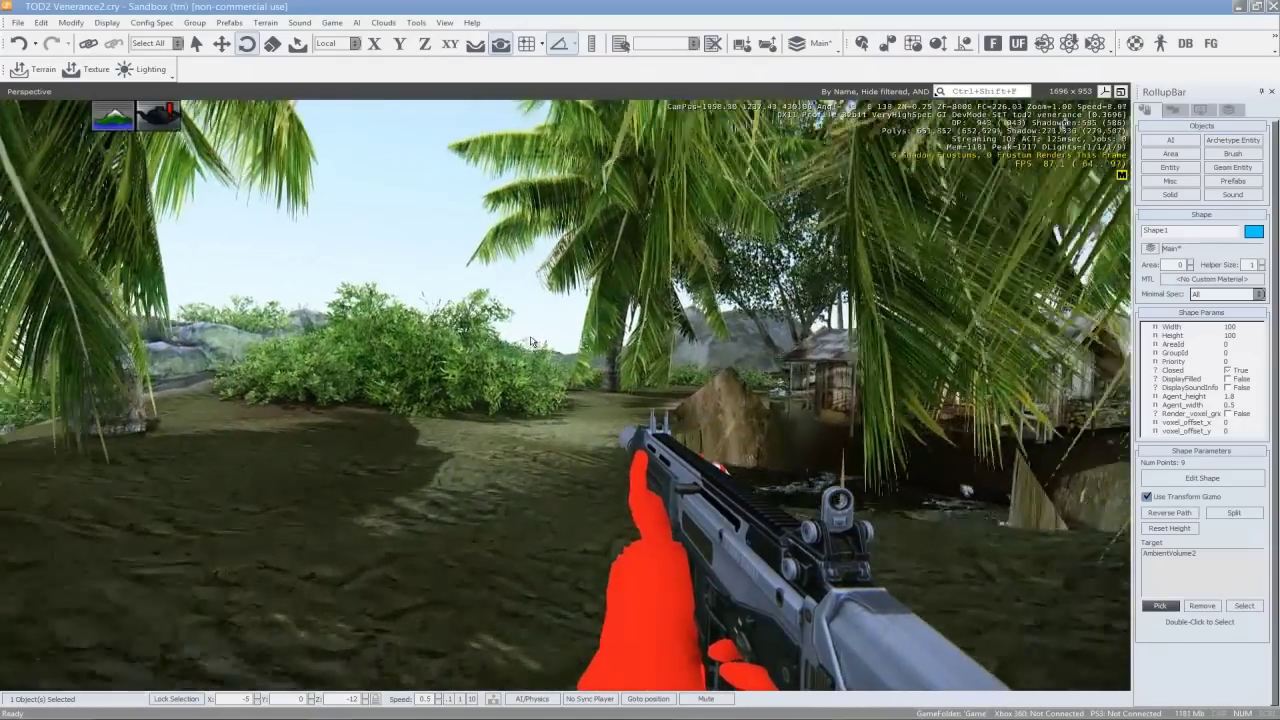
key(w)
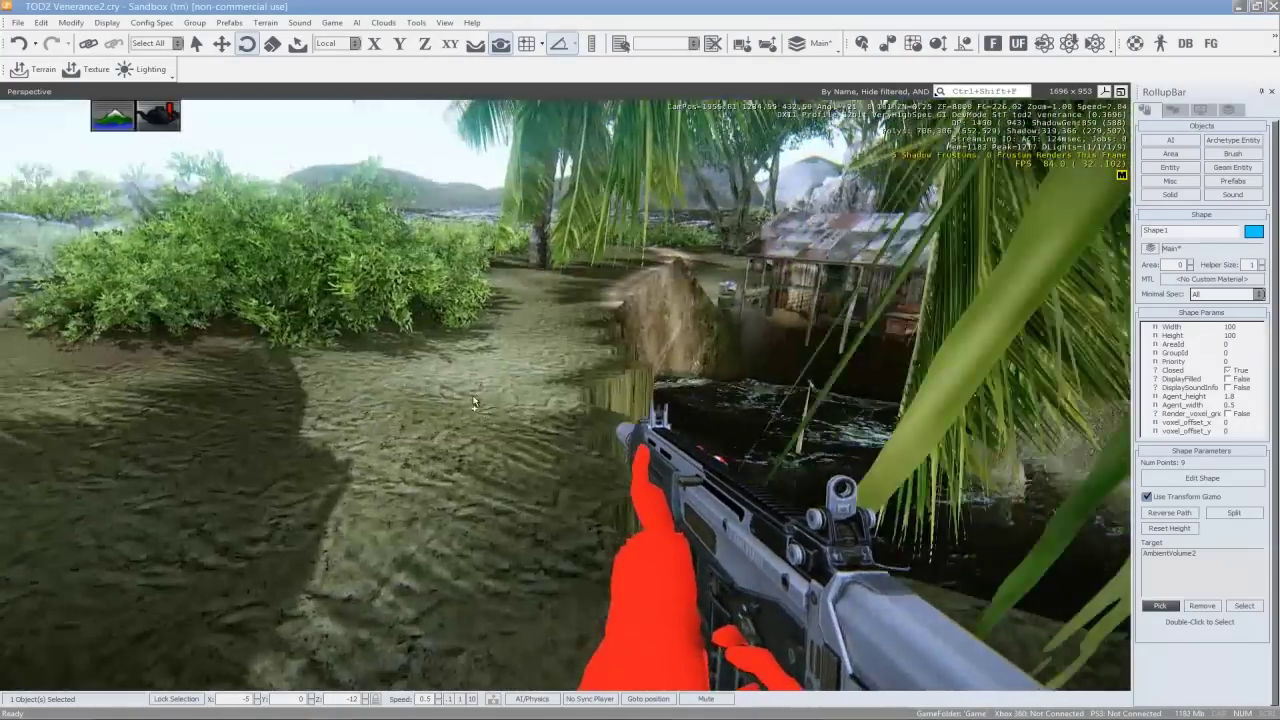
key(w)
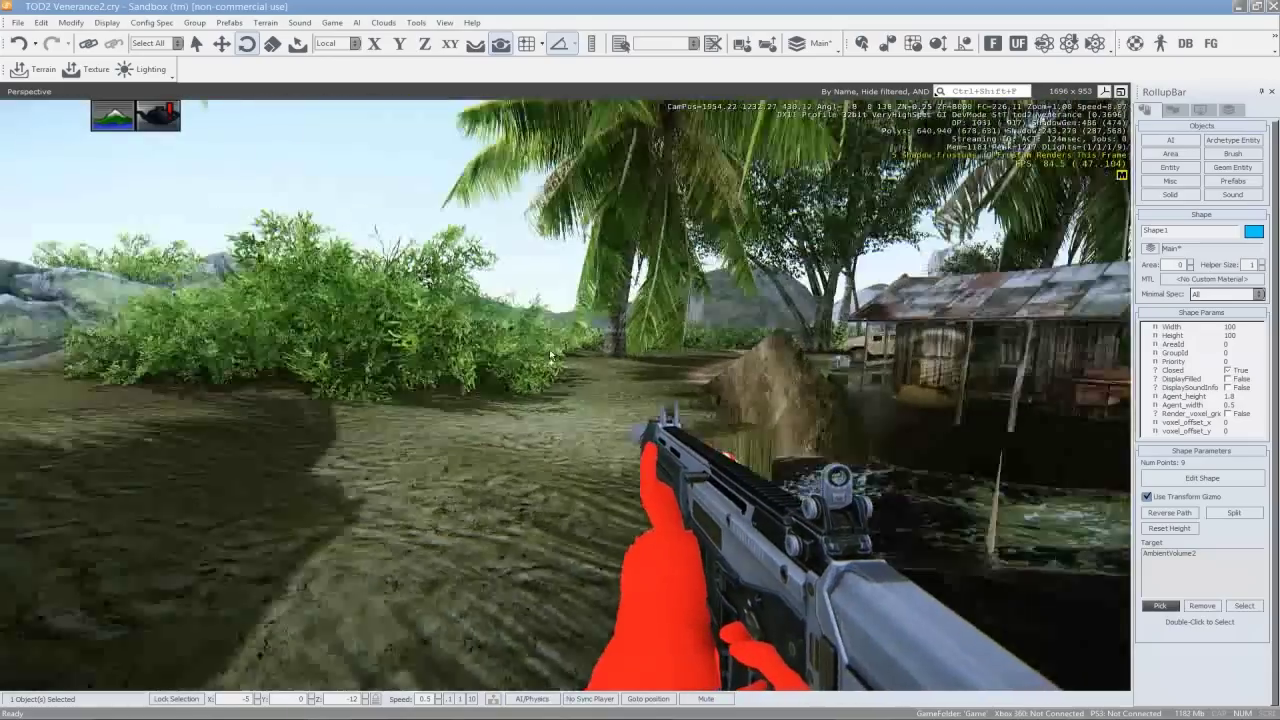
key(w)
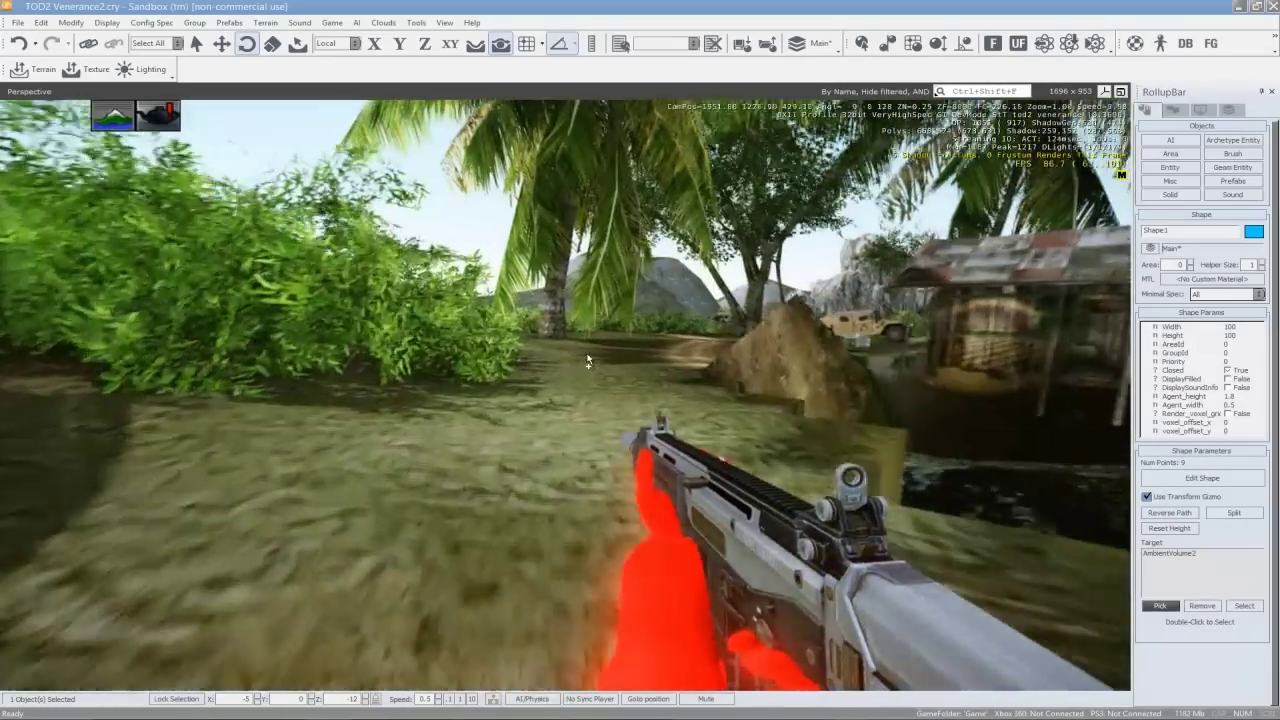
key(w)
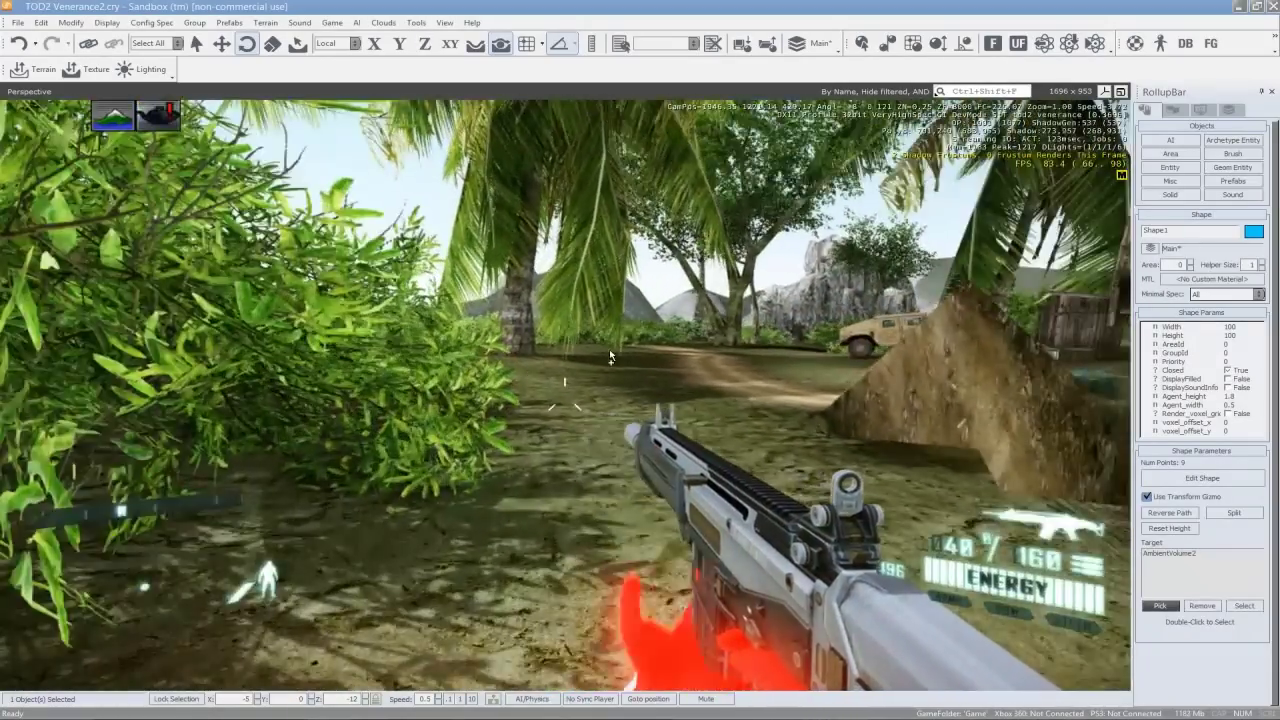
key(w)
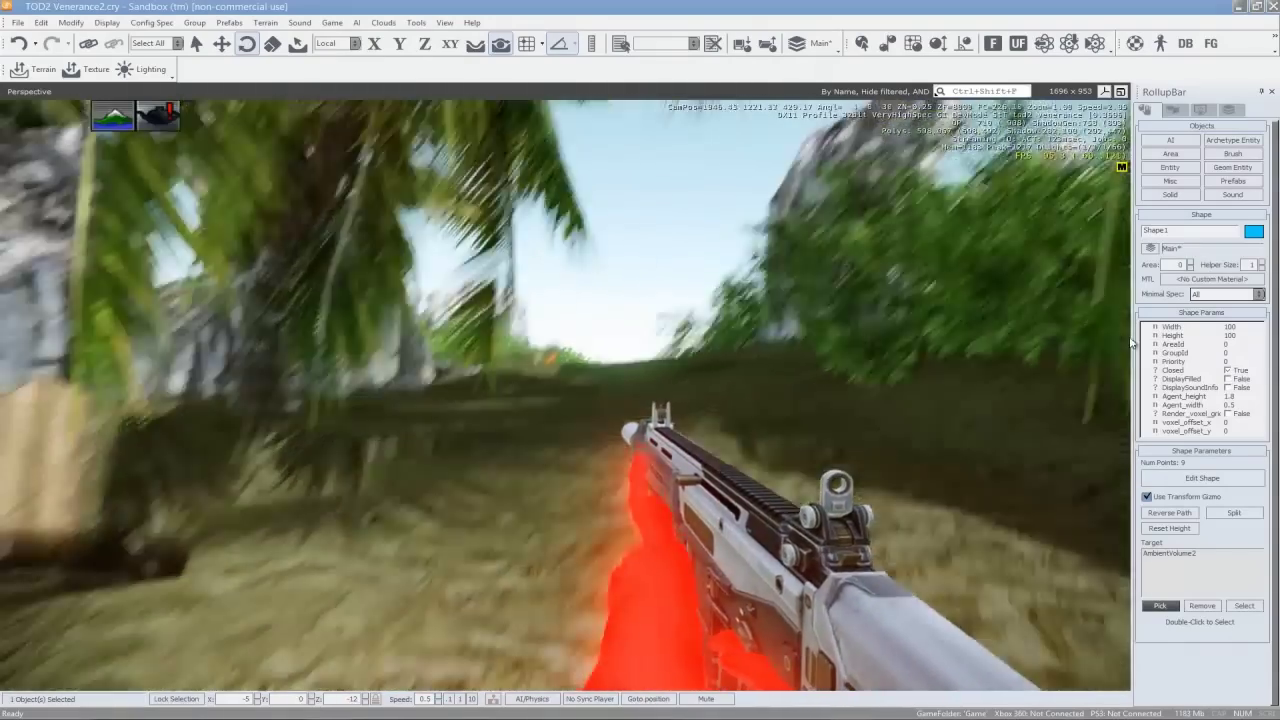
key(w)
key(Escape)
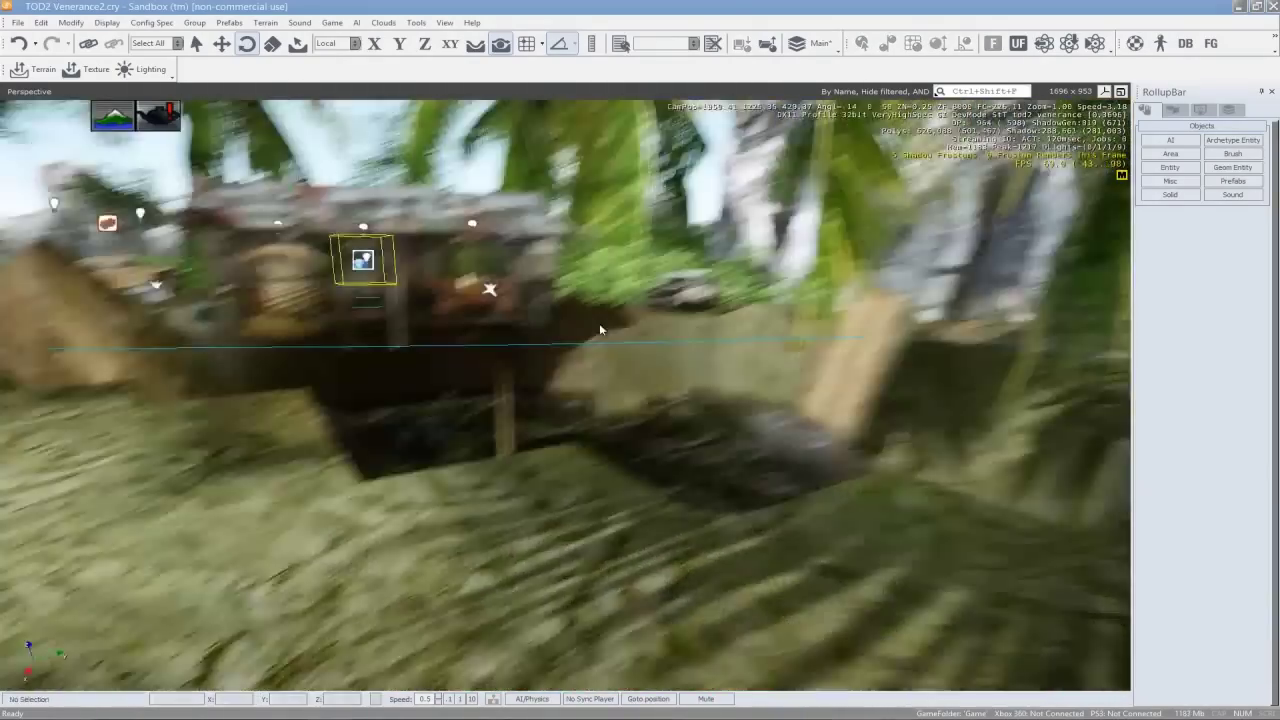
Close the DataBase View and review the available Config Spec quality levels
key(s)
right_drag(603, 328, 618, 470)
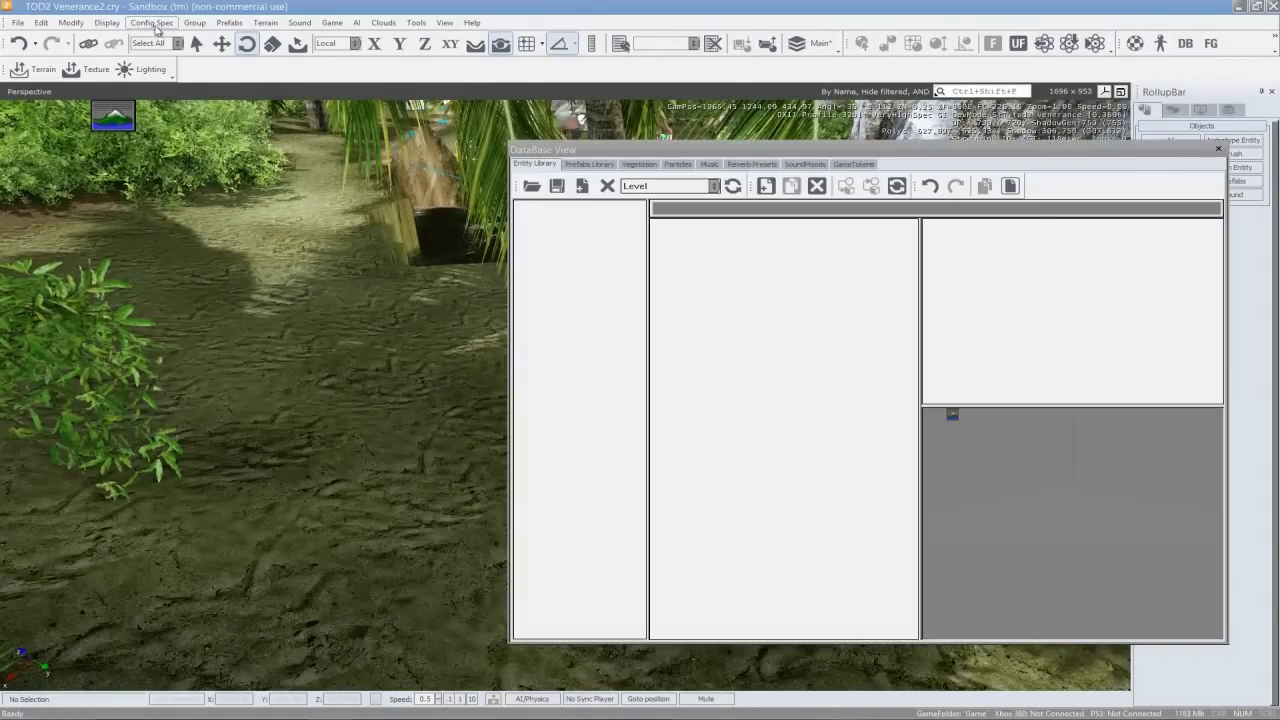
click(1221, 153)
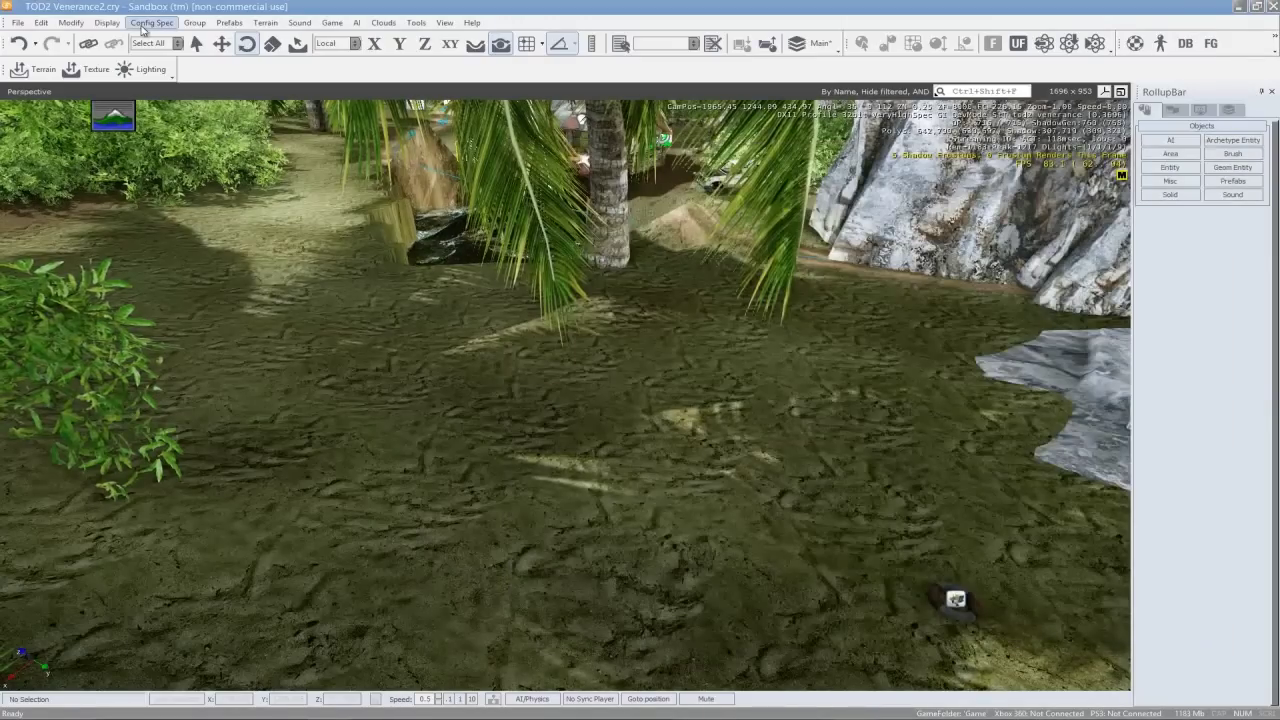
click(151, 22)
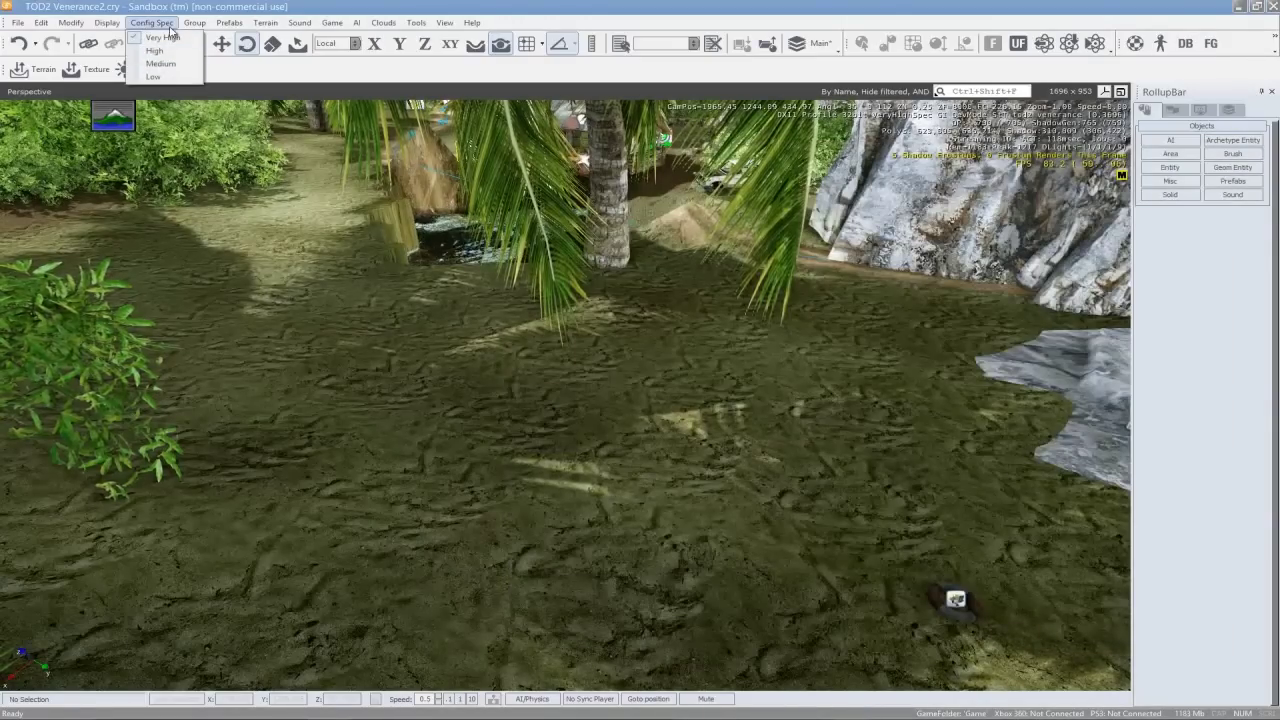
right_drag(579, 264, 562, 244)
click(150, 23)
mouse_move(106, 31)
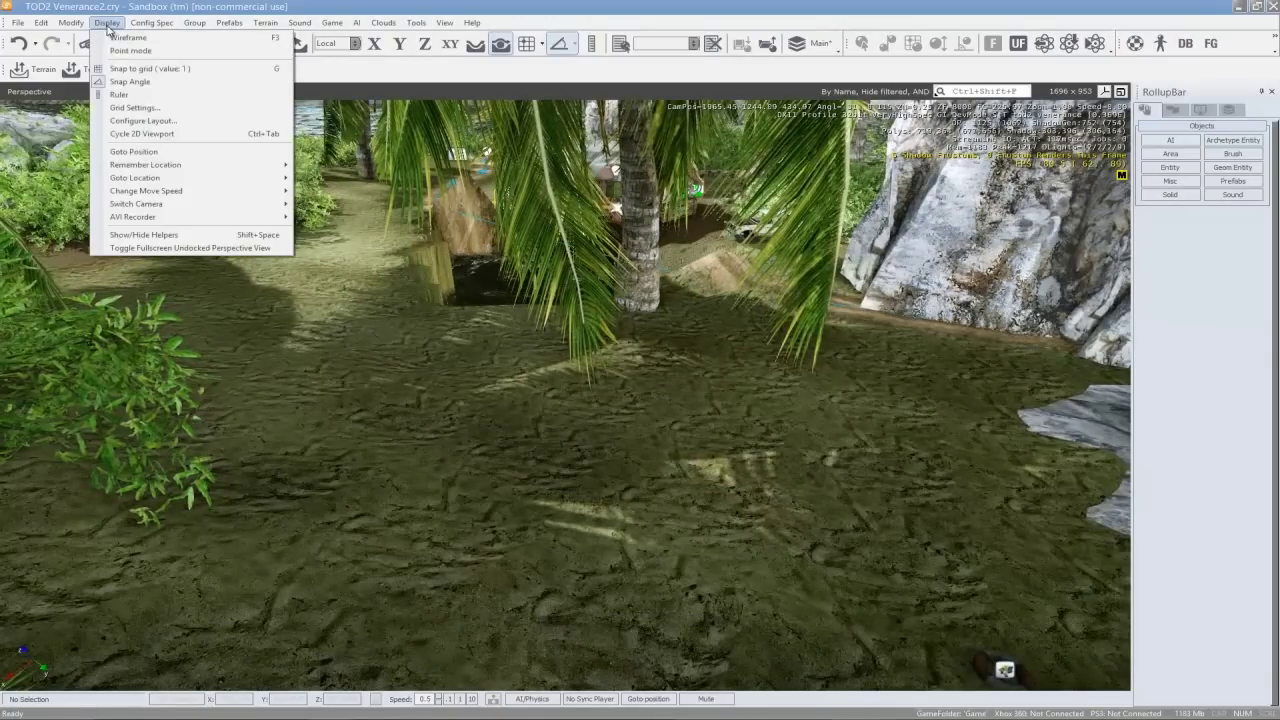
mouse_move(36, 22)
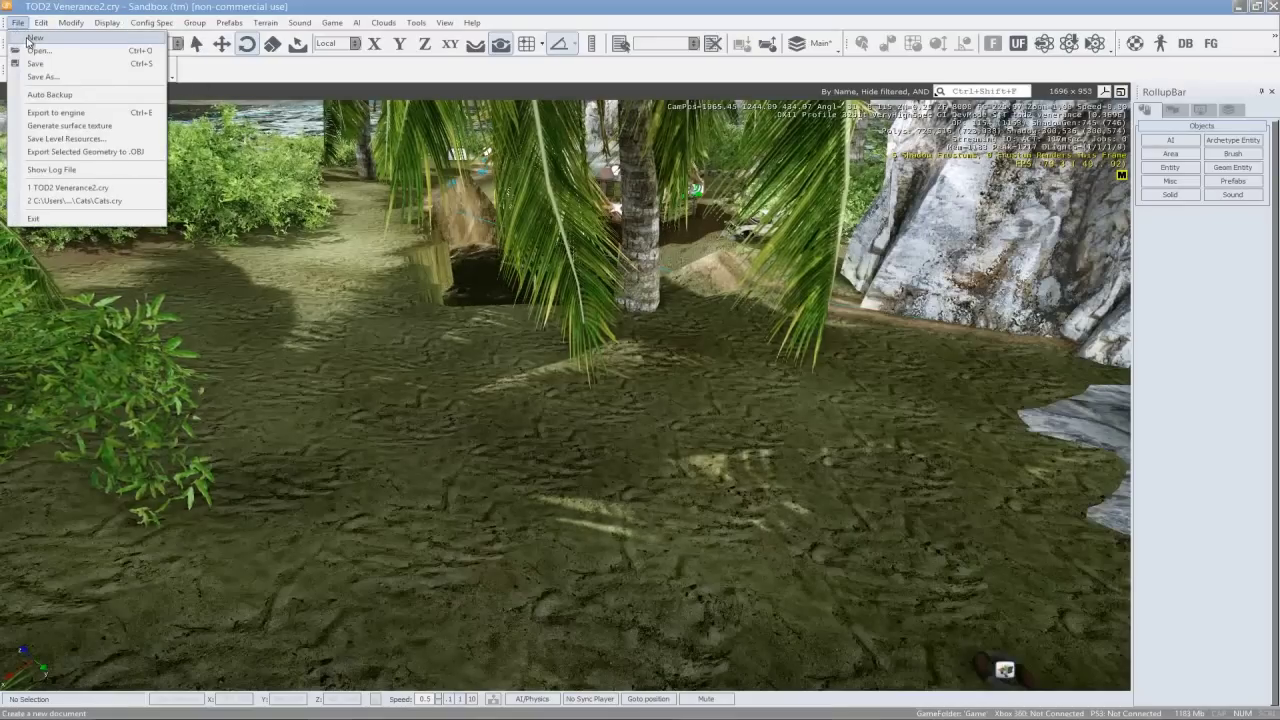
click(212, 111)
right_drag(500, 371, 483, 371)
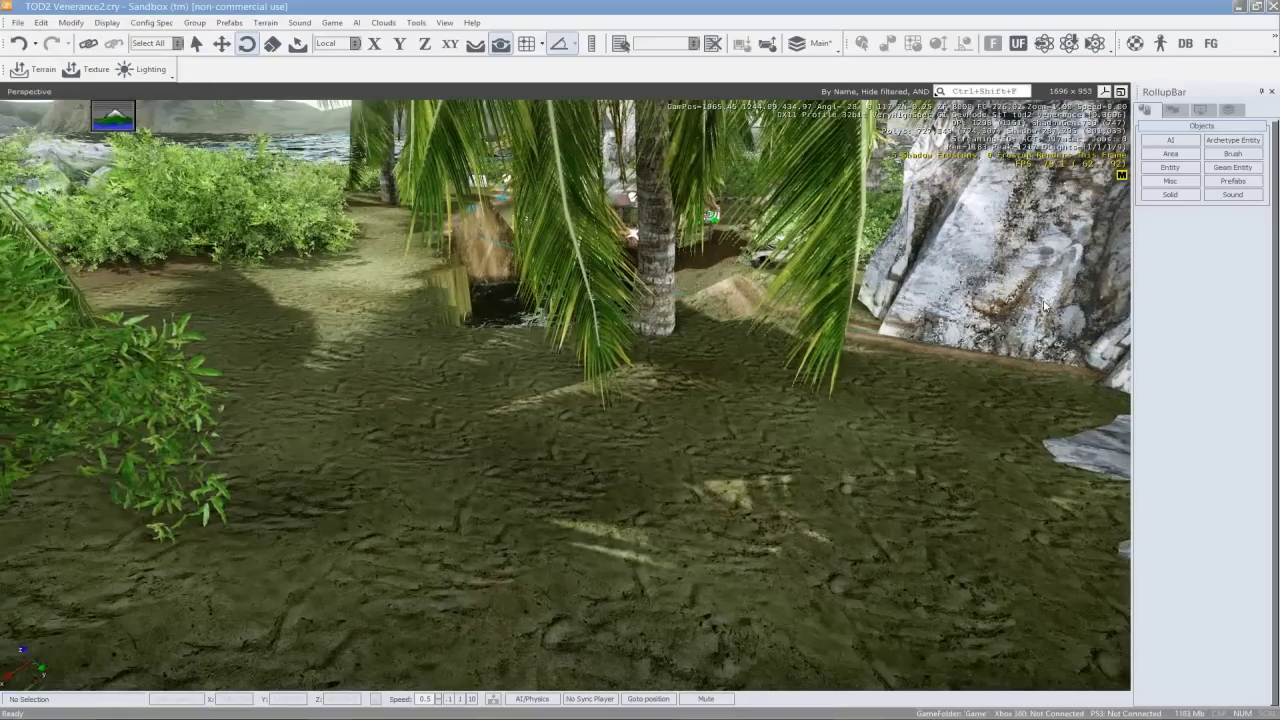
right_drag(980, 318, 915, 307)
right_drag(716, 277, 600, 243)
right_drag(500, 400, 451, 374)
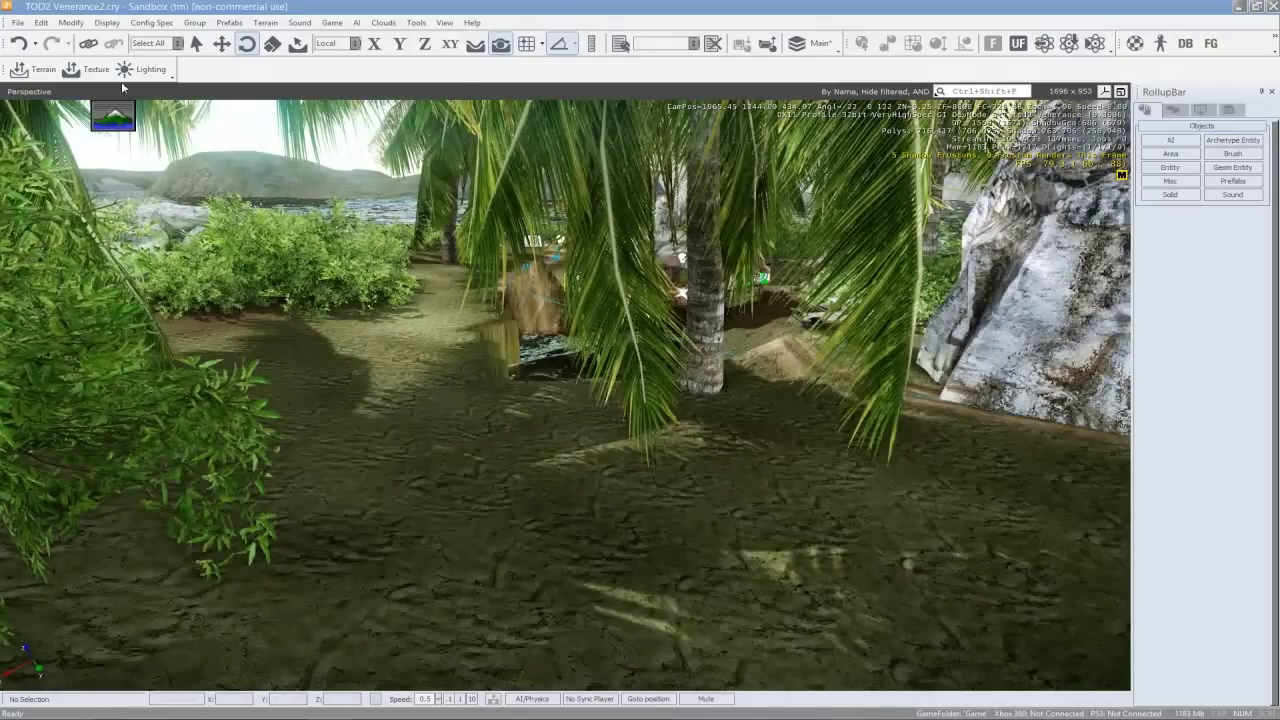
Create a new level named Cats2 with a 1024x1024 heightmap at 2 meters per unit, and assign it to the first listed project
click(16, 23)
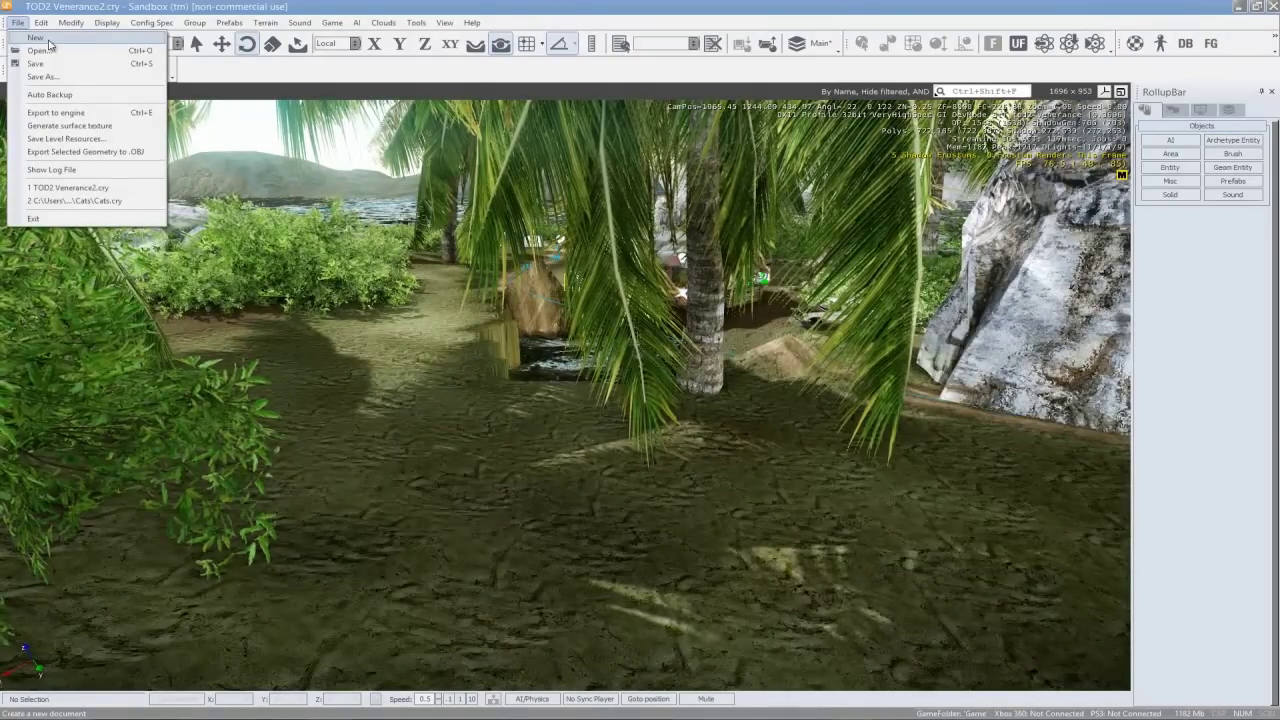
click(49, 43)
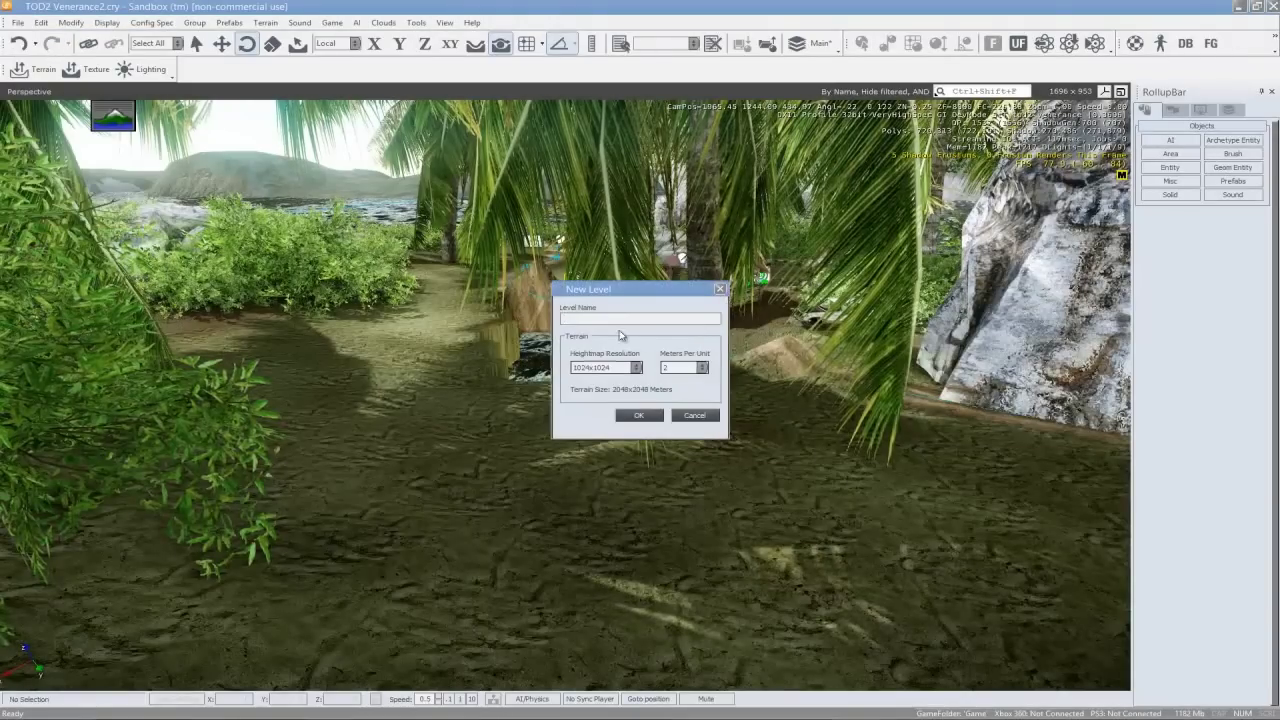
text(Cata)
key(Return)
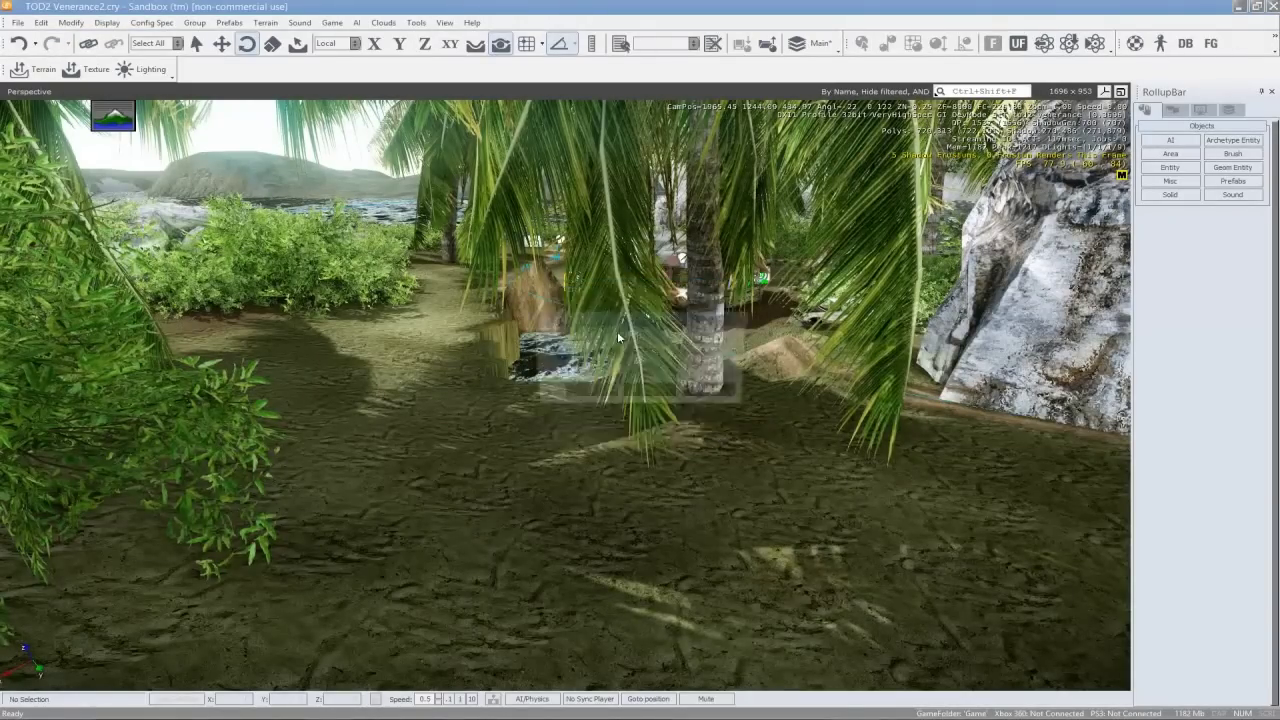
click(647, 393)
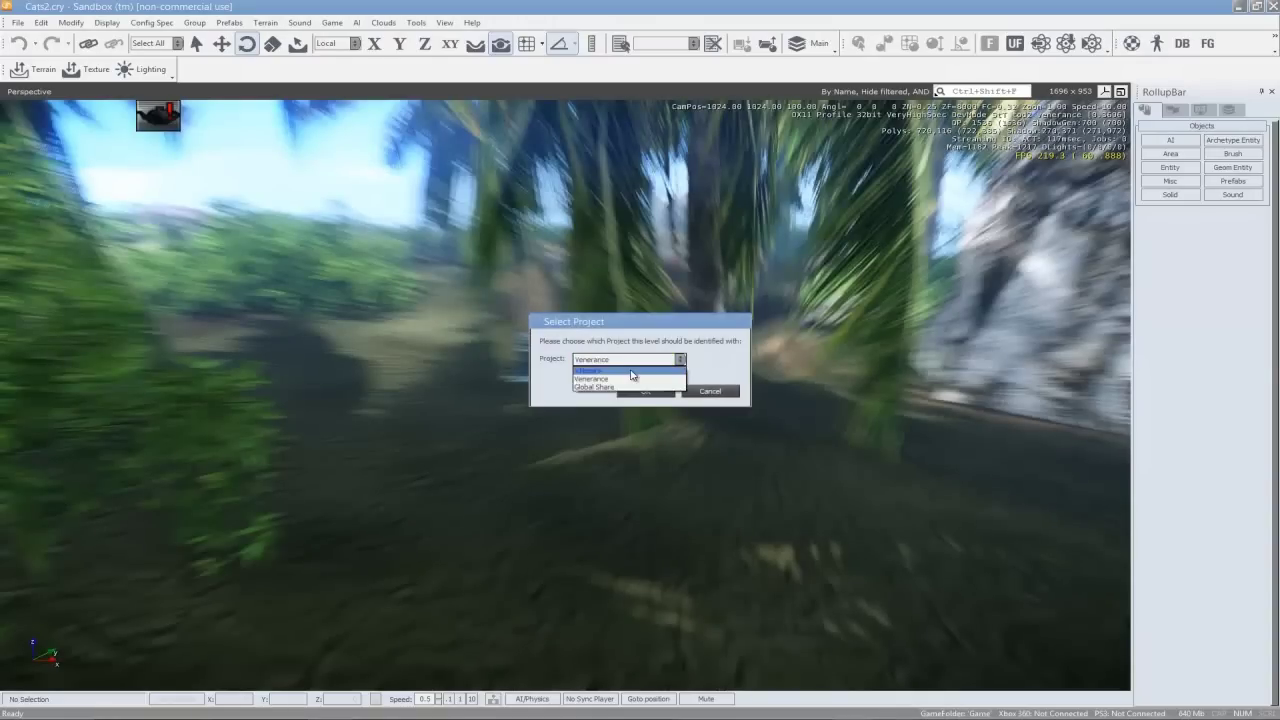
click(630, 370)
click(646, 391)
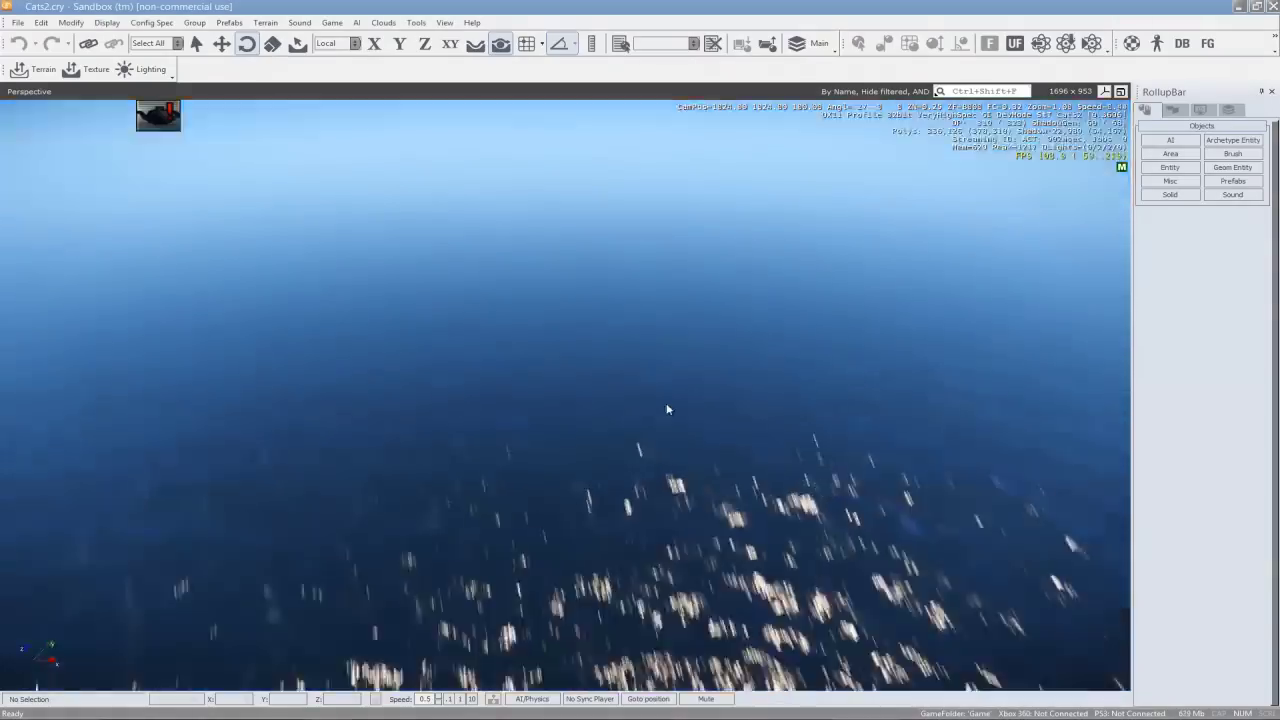
Generate a terrain heightmap for the new level in the Terrain Editor and view the landscape in the viewport
mouse_move(666, 404)
right_down()
mouse_move(656, 387)
mouse_move(666, 400)
right_up()
click(265, 22)
click(285, 37)
click(262, 22)
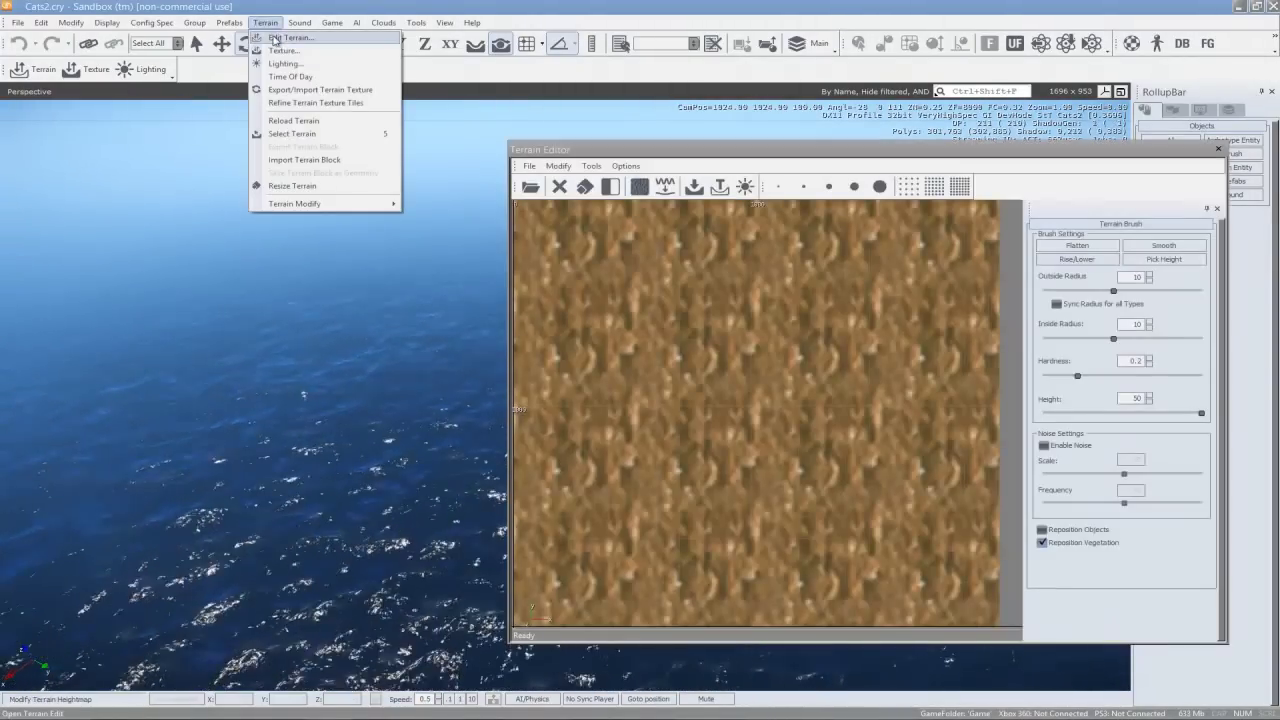
click(592, 167)
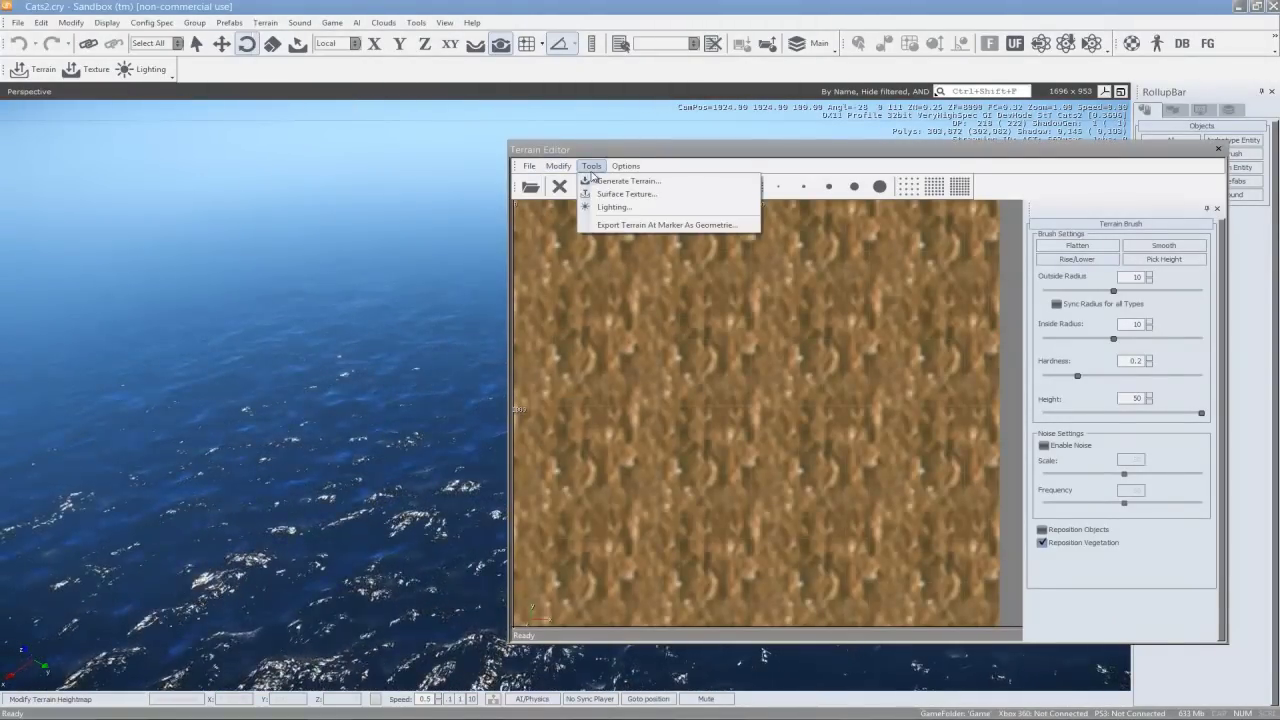
click(616, 181)
click(675, 456)
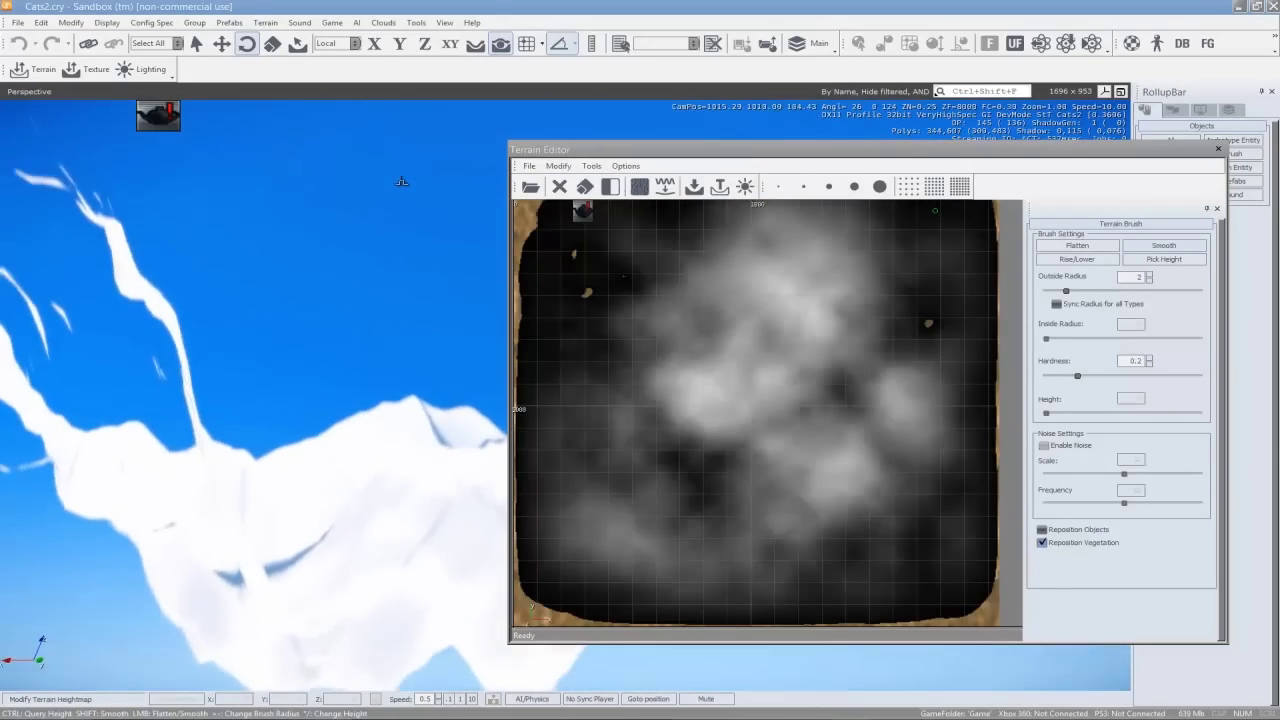
key(w)
right_drag(401, 182, 401, 182)
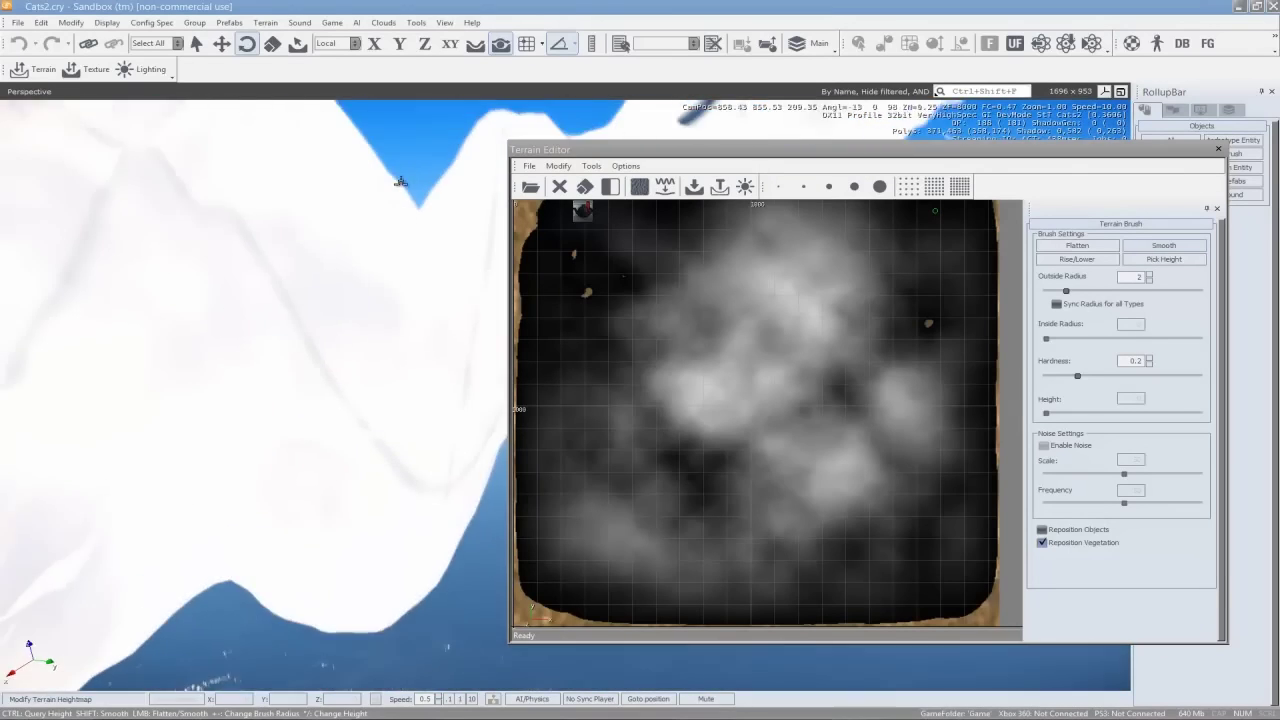
right_drag(401, 182, 320, 171)
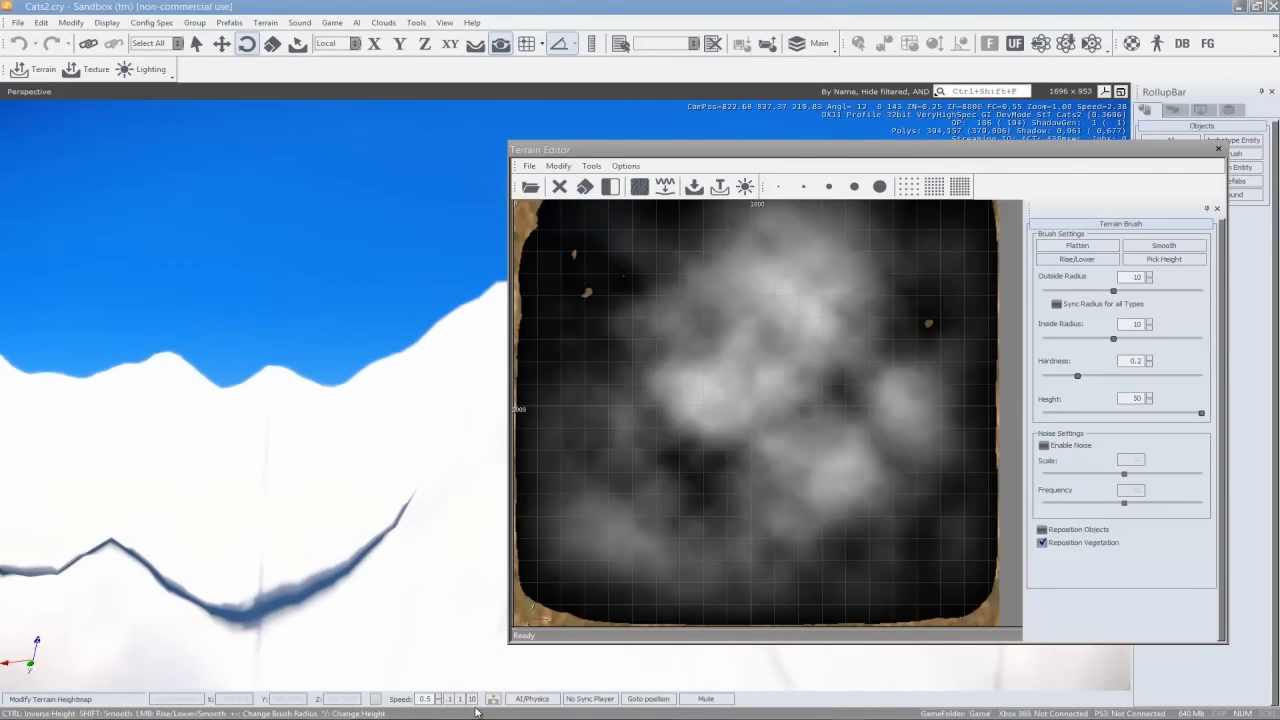
Look over the mountain peaks in the viewport and review the Terrain Editor's modification commands and options
key(shift+s)
right_drag(445, 505, 437, 489)
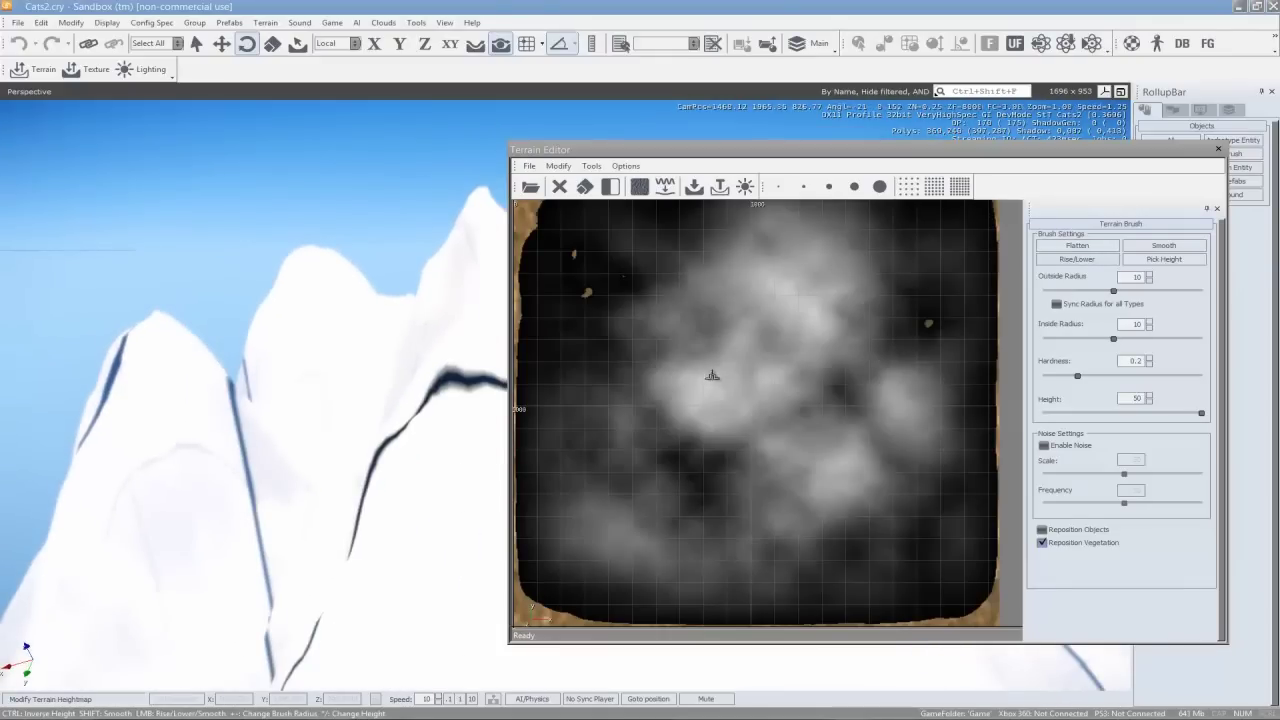
click(593, 165)
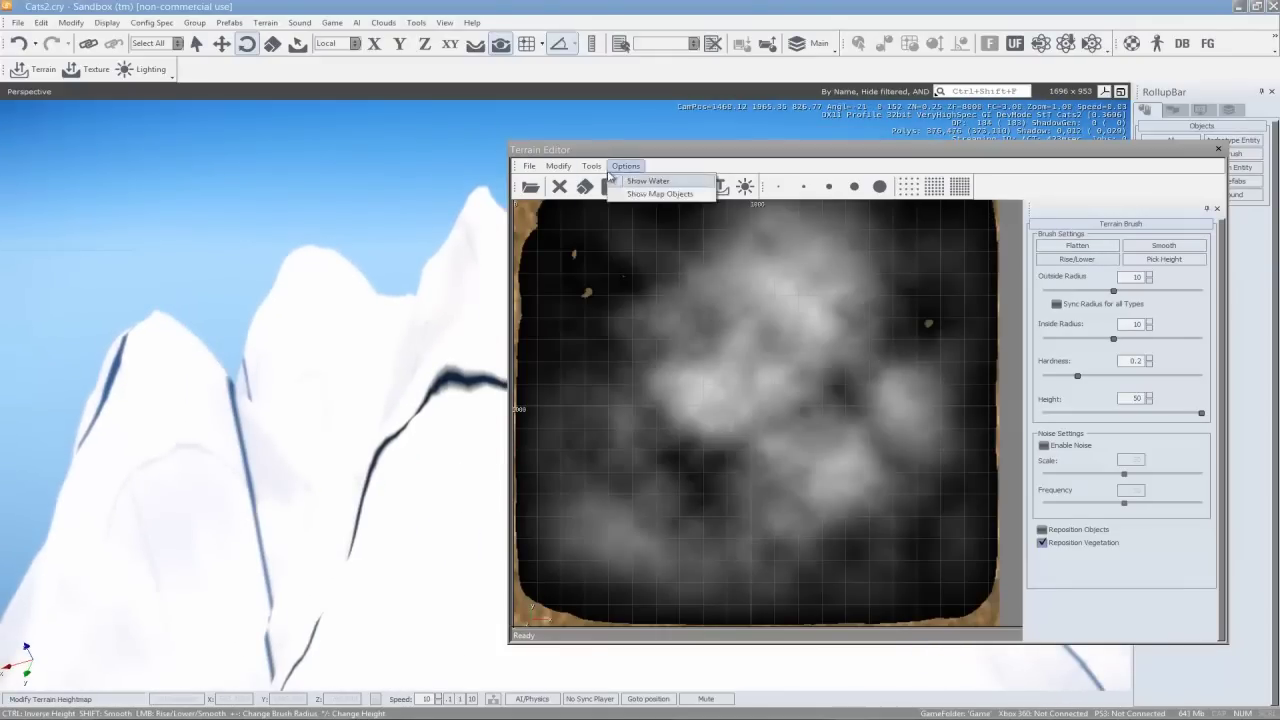
mouse_move(573, 168)
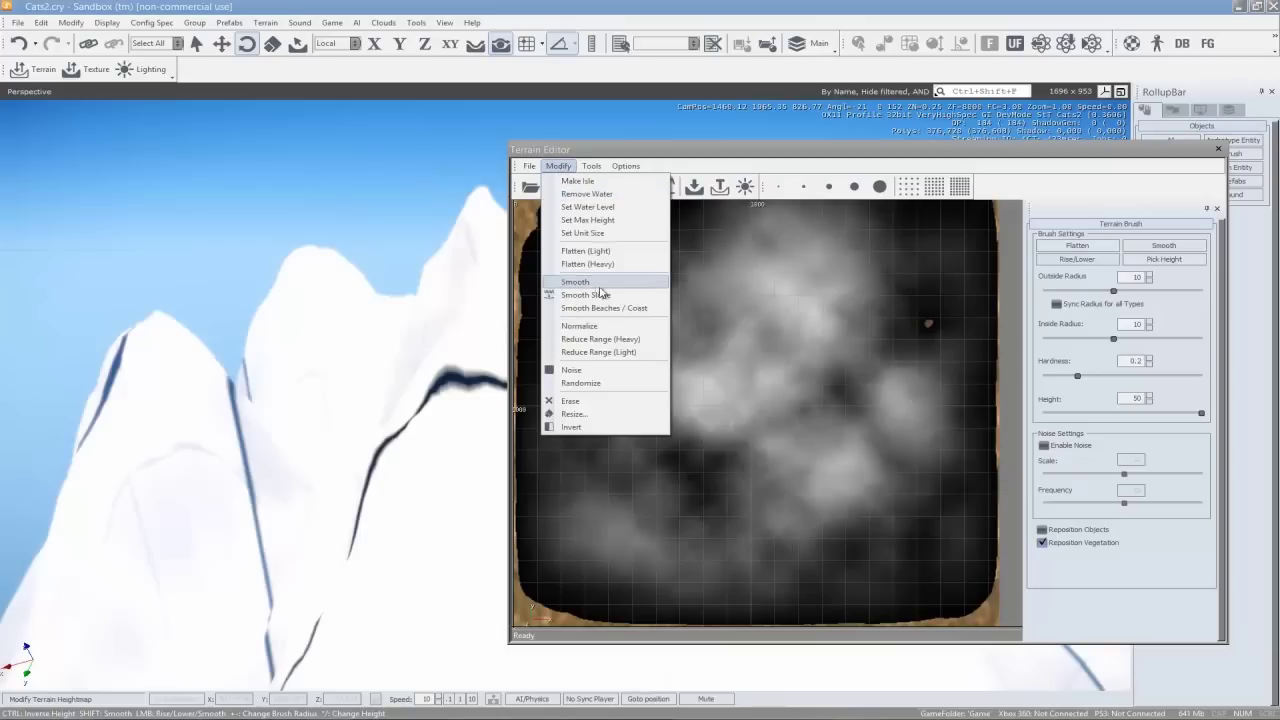
Flatten the heightmap's central peaks with a synced brush of 194.98 outside radius, 0 inside radius and height 461
click(1157, 293)
click(1140, 304)
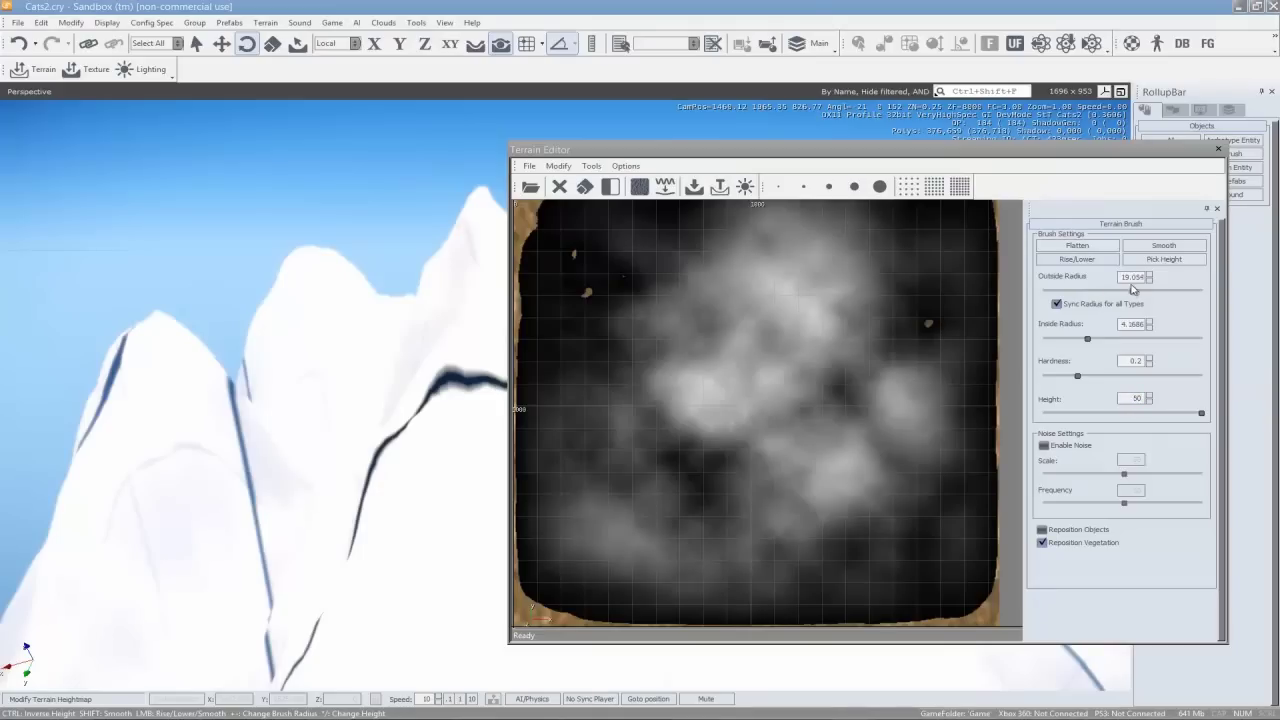
right_drag(229, 346, 238, 350)
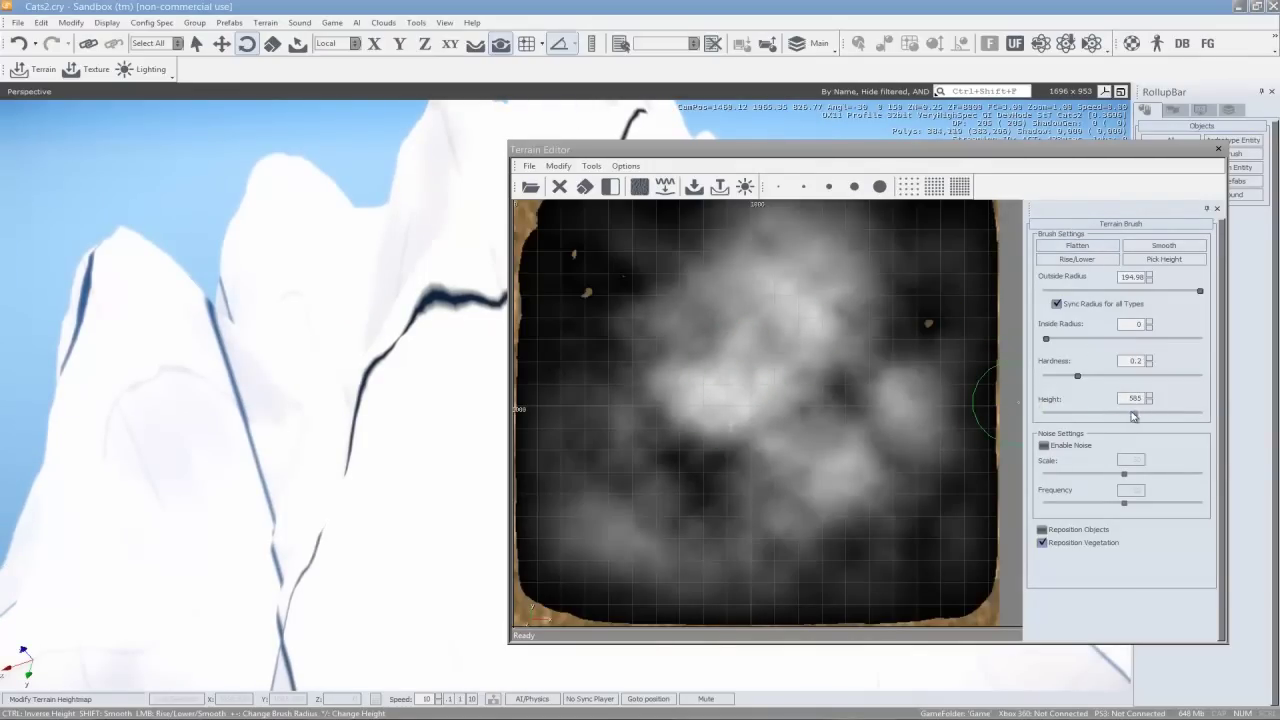
mouse_move(700, 360)
mouse_down()
mouse_move(720, 366)
mouse_move(720, 423)
mouse_move(771, 337)
mouse_move(692, 323)
mouse_move(800, 400)
mouse_move(779, 363)
mouse_move(700, 500)
mouse_move(771, 434)
mouse_move(739, 347)
mouse_up()
mouse_move(678, 294)
mouse_down()
mouse_move(686, 371)
mouse_move(843, 351)
mouse_move(810, 437)
mouse_move(749, 457)
mouse_move(710, 293)
mouse_up()
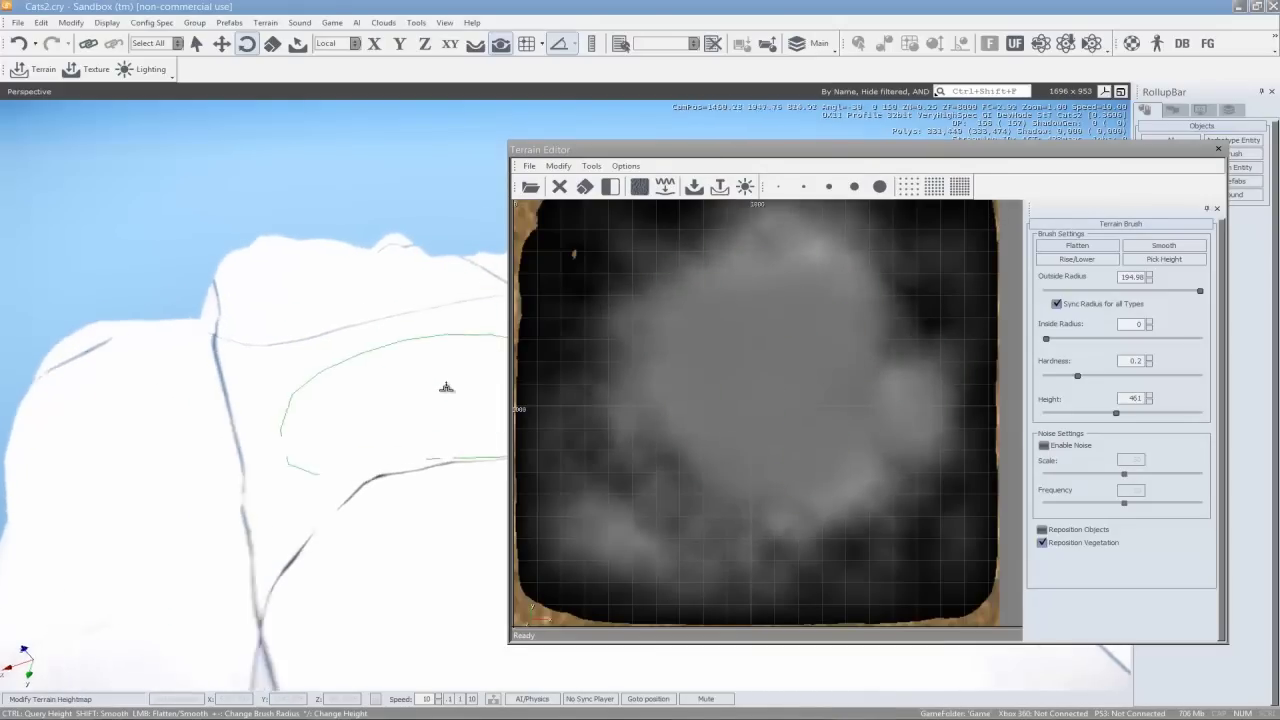
Inspect the flattened plateau and extend the flattening over the terrain around its lower edge in the heightmap
key(w)
right_drag(452, 387, 446, 388)
key(s)
click(557, 168)
mouse_move(535, 171)
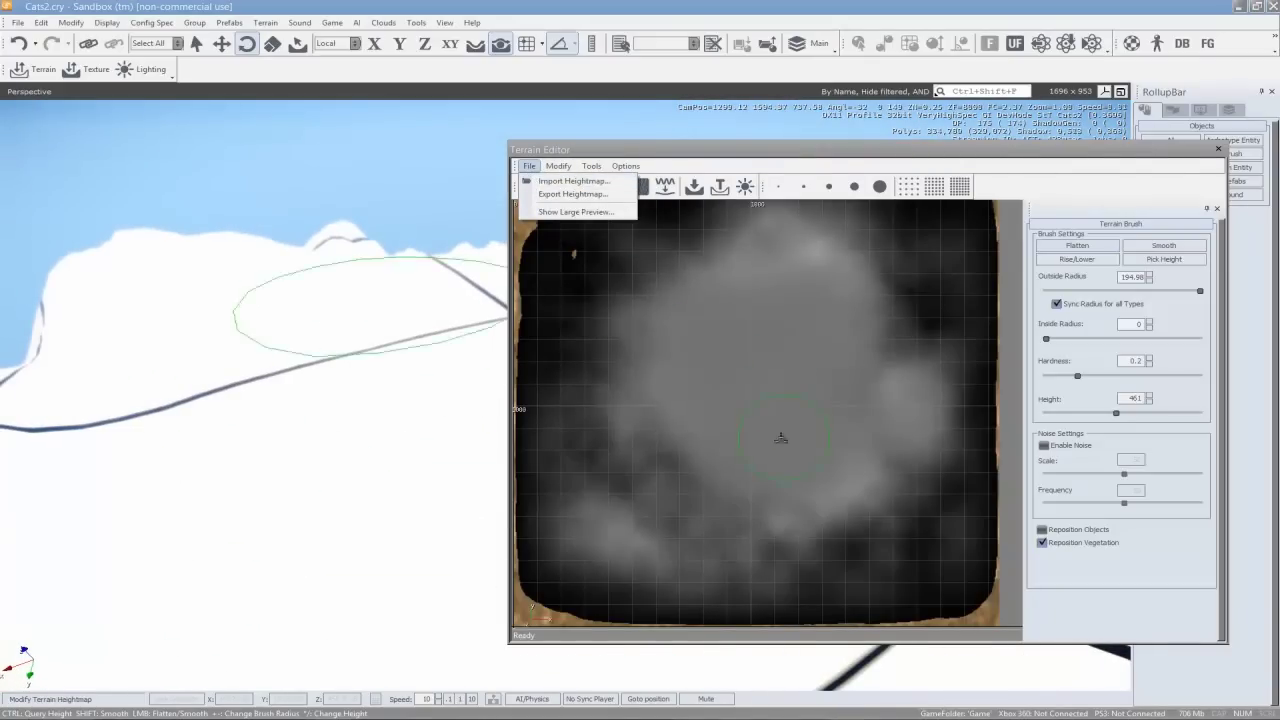
right_drag(405, 377, 450, 355)
mouse_move(695, 485)
mouse_down()
mouse_move(835, 510)
mouse_move(940, 390)
mouse_move(605, 470)
mouse_move(825, 436)
mouse_up()
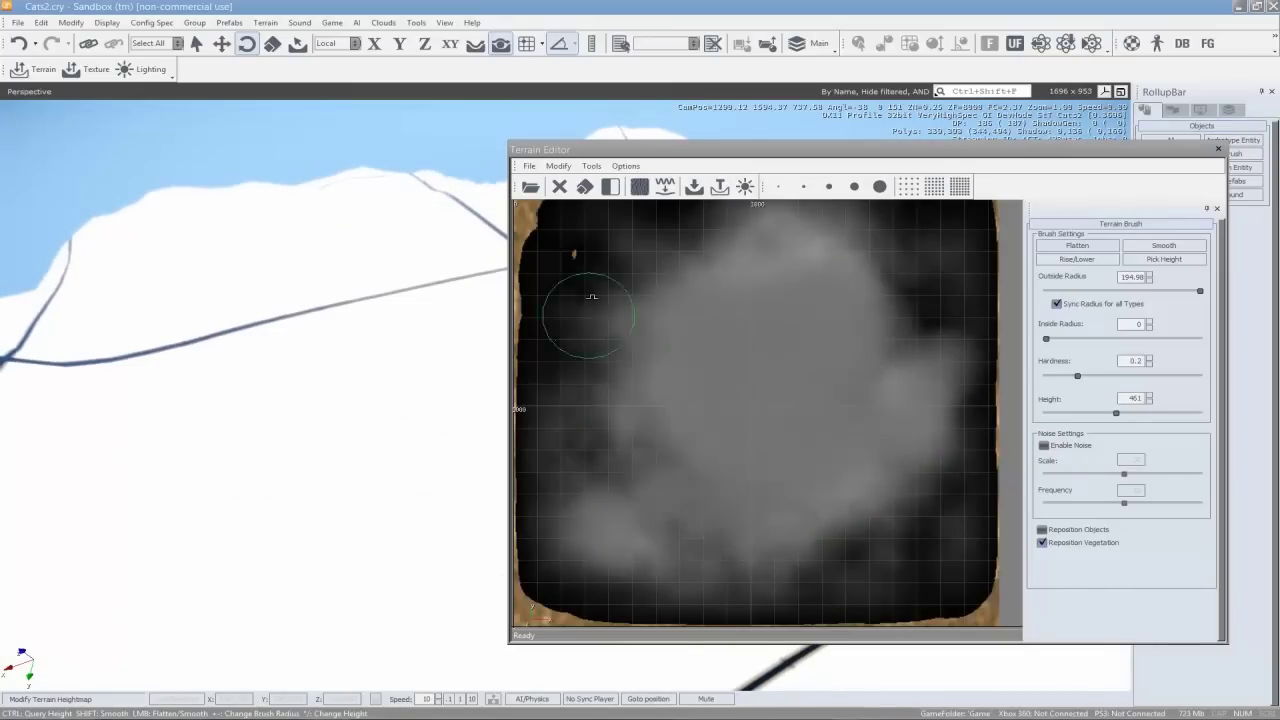
Close the Terrain Editor, then set the time of day to 11:12 and view the sky color multiplier's curve
click(1218, 151)
right_drag(449, 240, 451, 210)
click(265, 22)
click(304, 76)
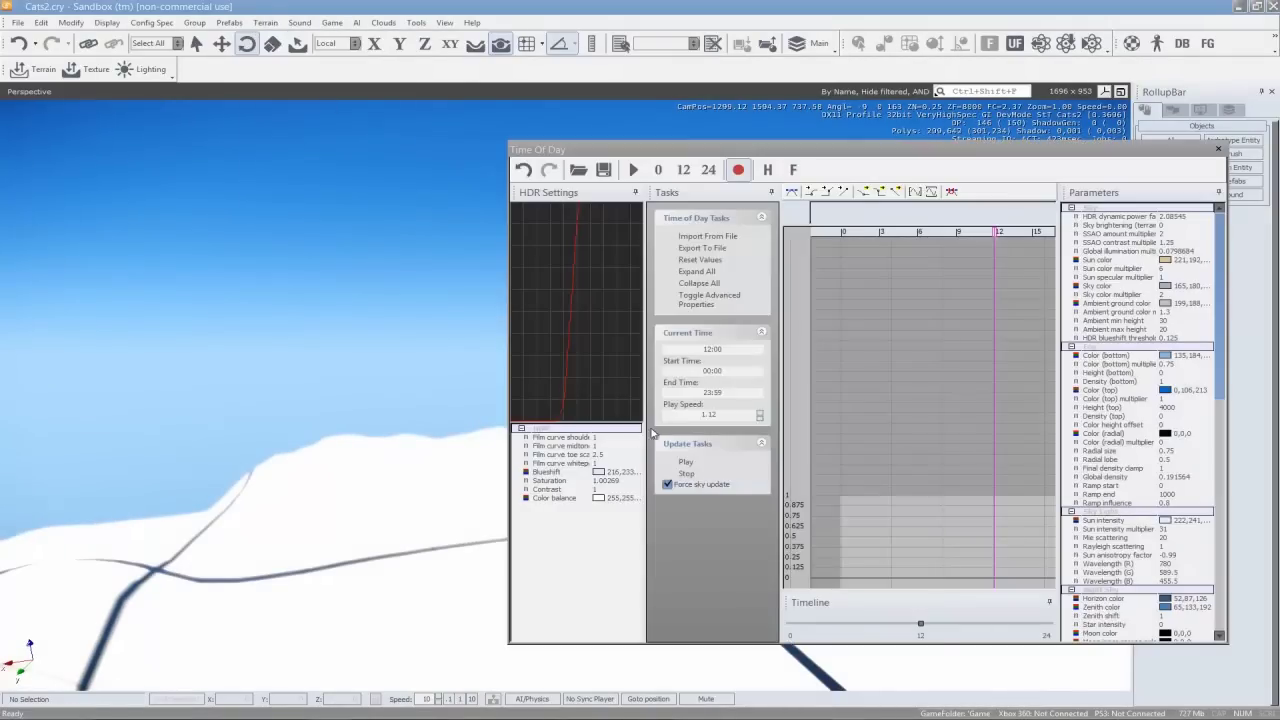
mouse_move(458, 384)
right_down()
mouse_move(436, 393)
mouse_move(472, 403)
right_up()
drag(983, 236, 1107, 262)
click(1158, 293)
scroll(1156, 308, down, 12)
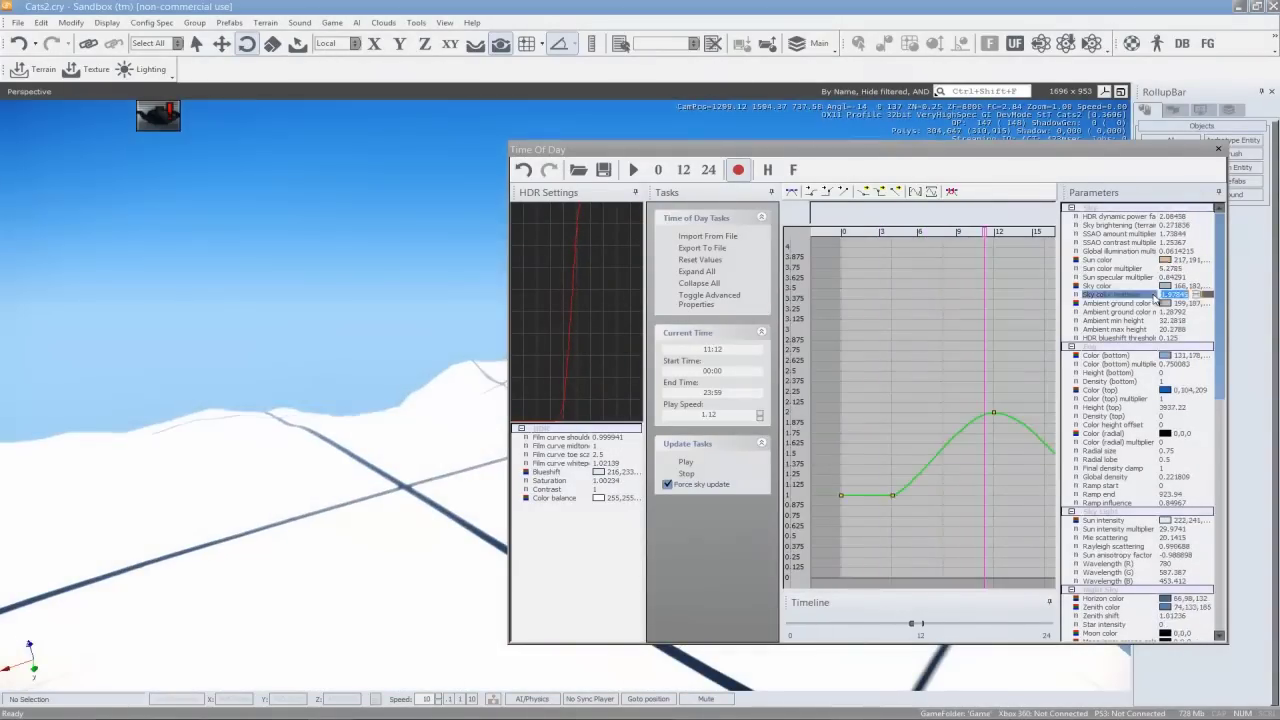
click(1219, 150)
In the Lighting Tool, set the sun direction to 96, the NorthPole-Equator-SouthPole value to 126 and the dawn time to about 03:51
click(265, 22)
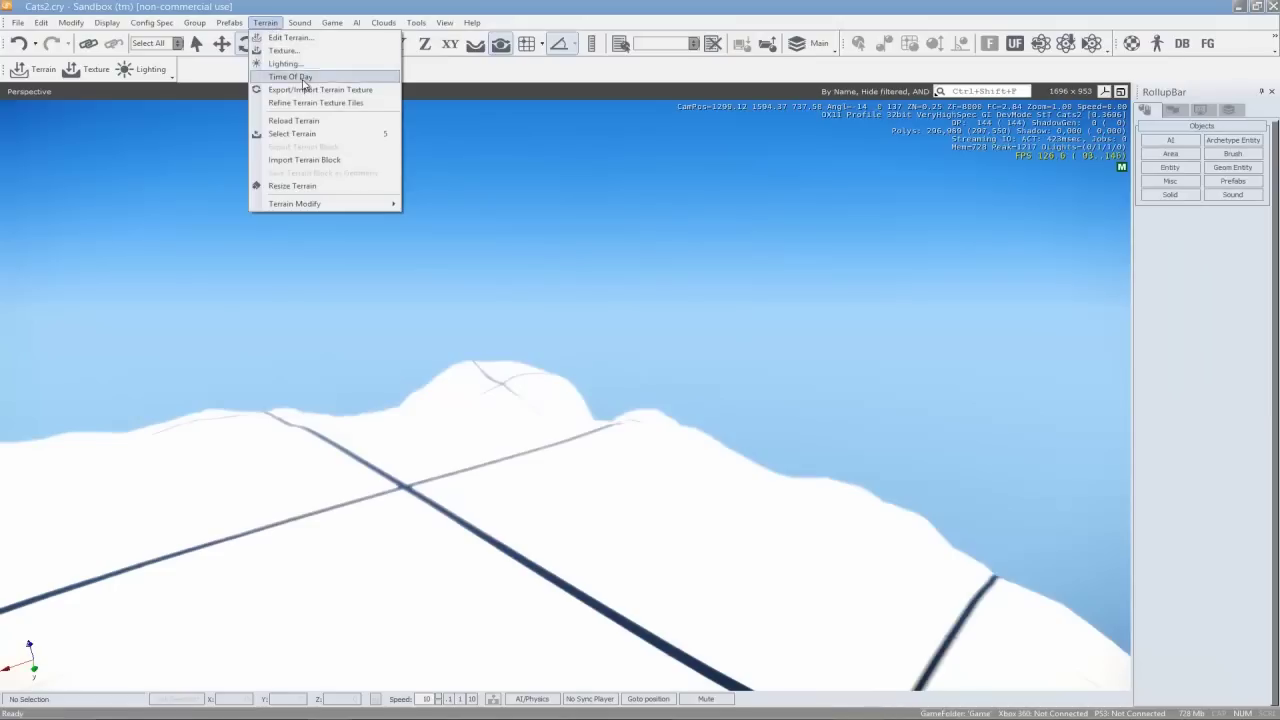
click(285, 63)
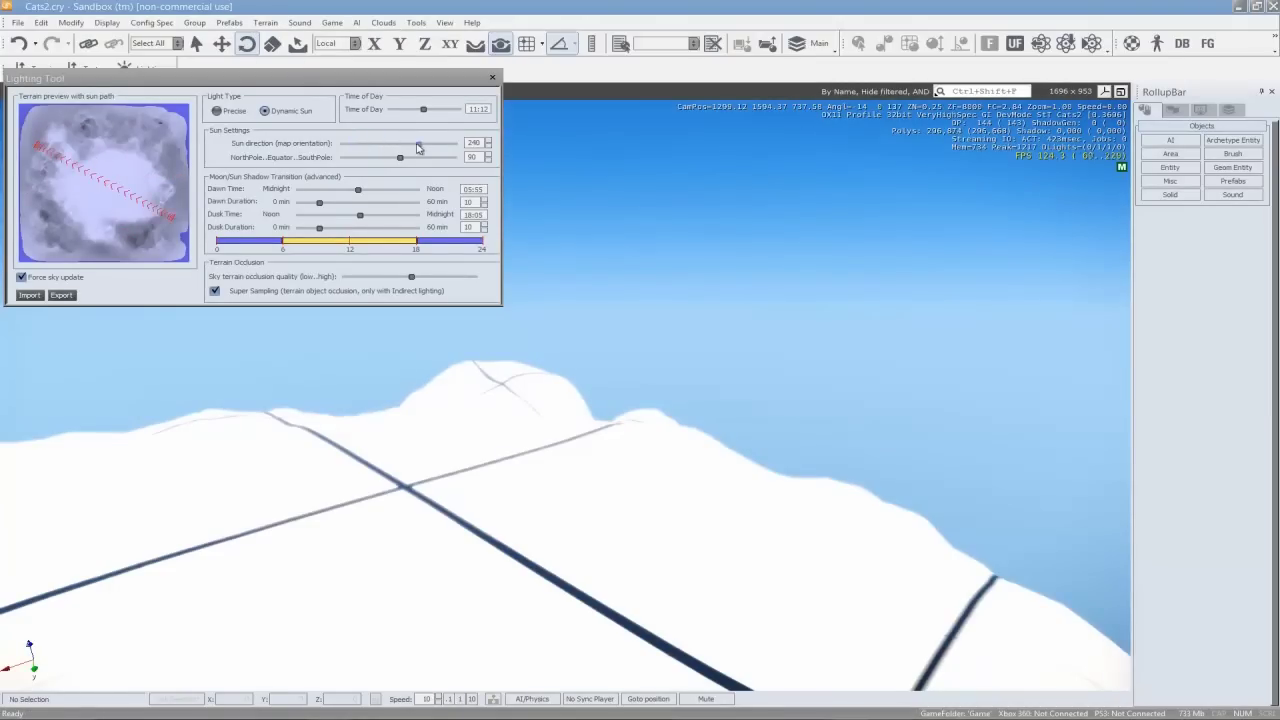
click(387, 157)
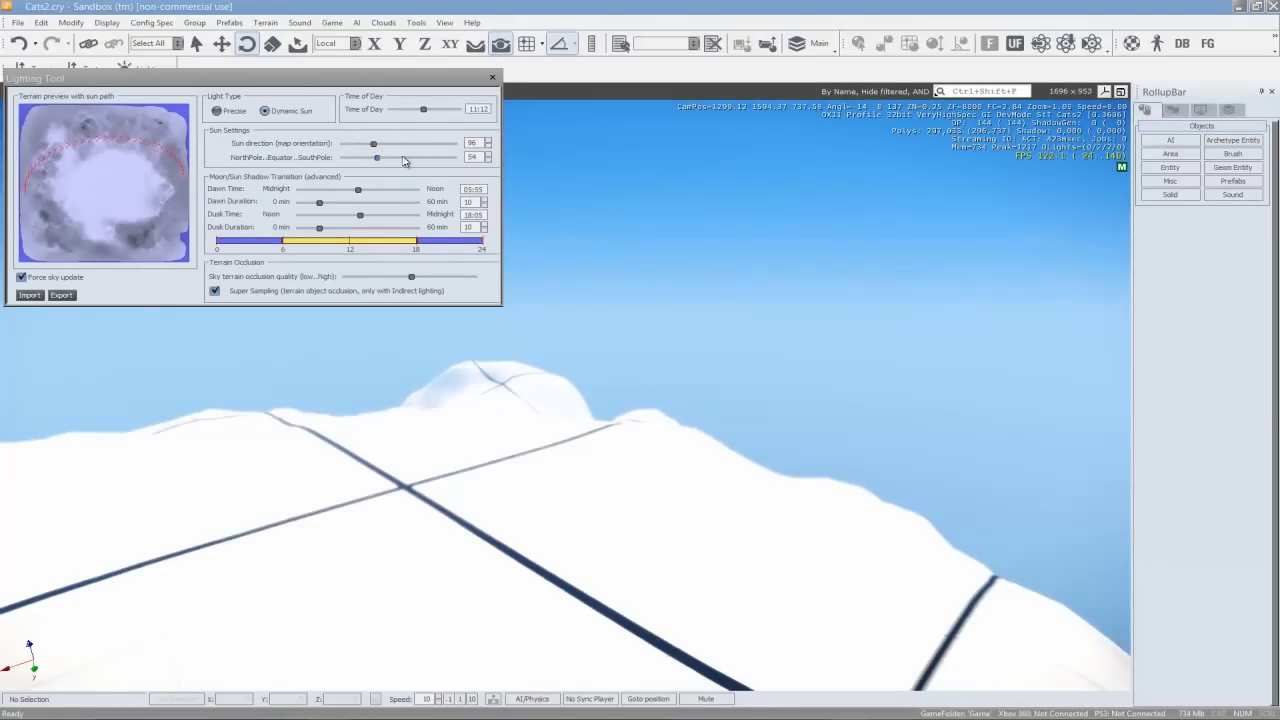
click(403, 158)
click(376, 159)
click(409, 157)
click(427, 158)
click(437, 159)
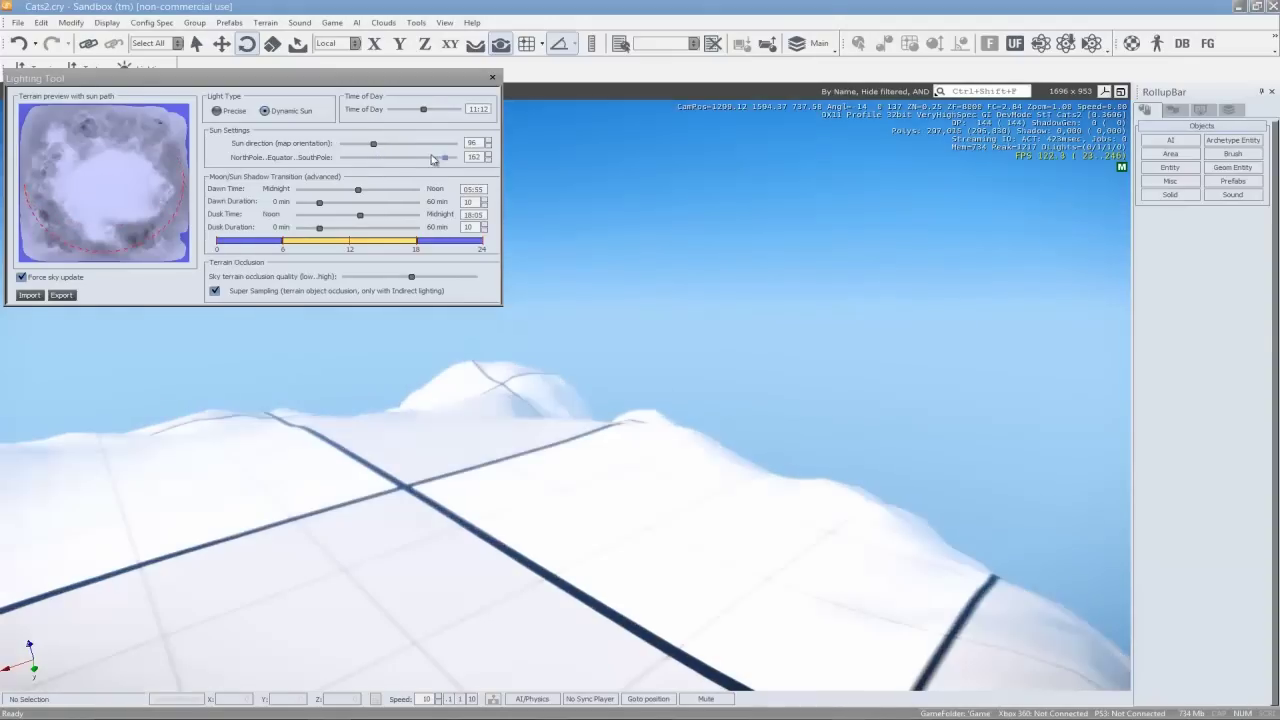
click(424, 157)
click(404, 158)
click(388, 158)
drag(375, 158, 432, 158)
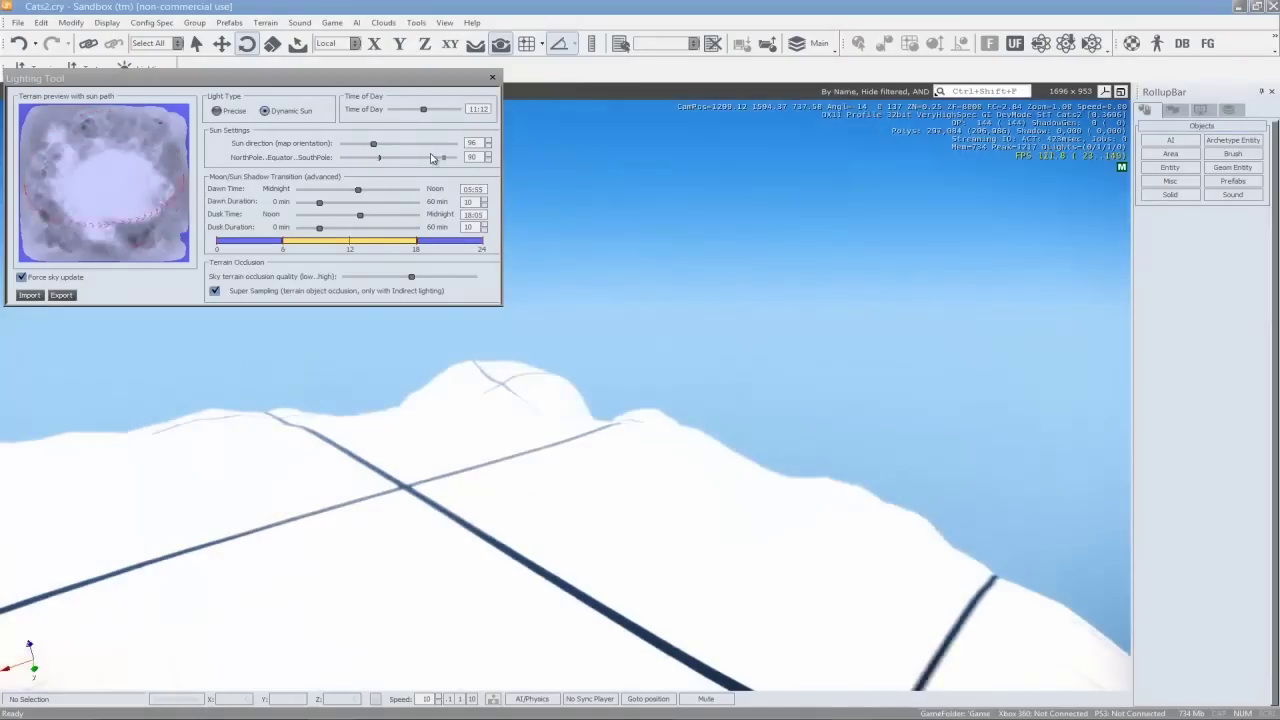
click(350, 159)
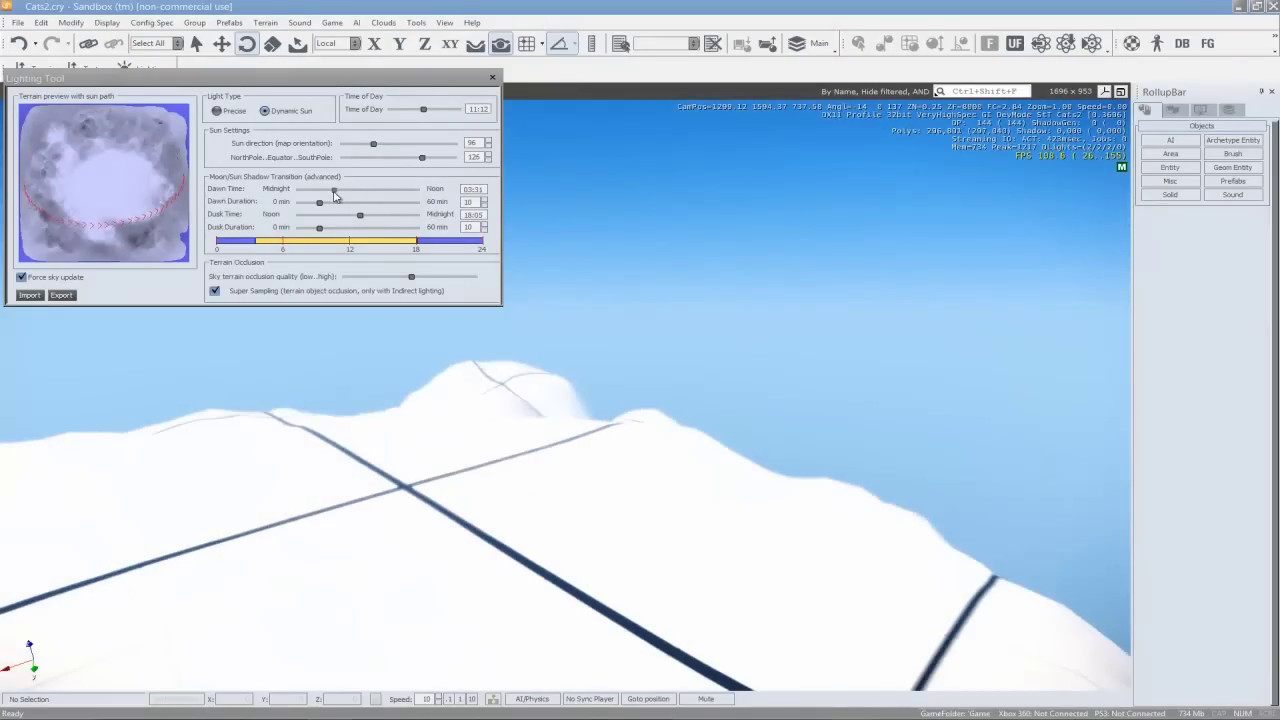
click(493, 77)
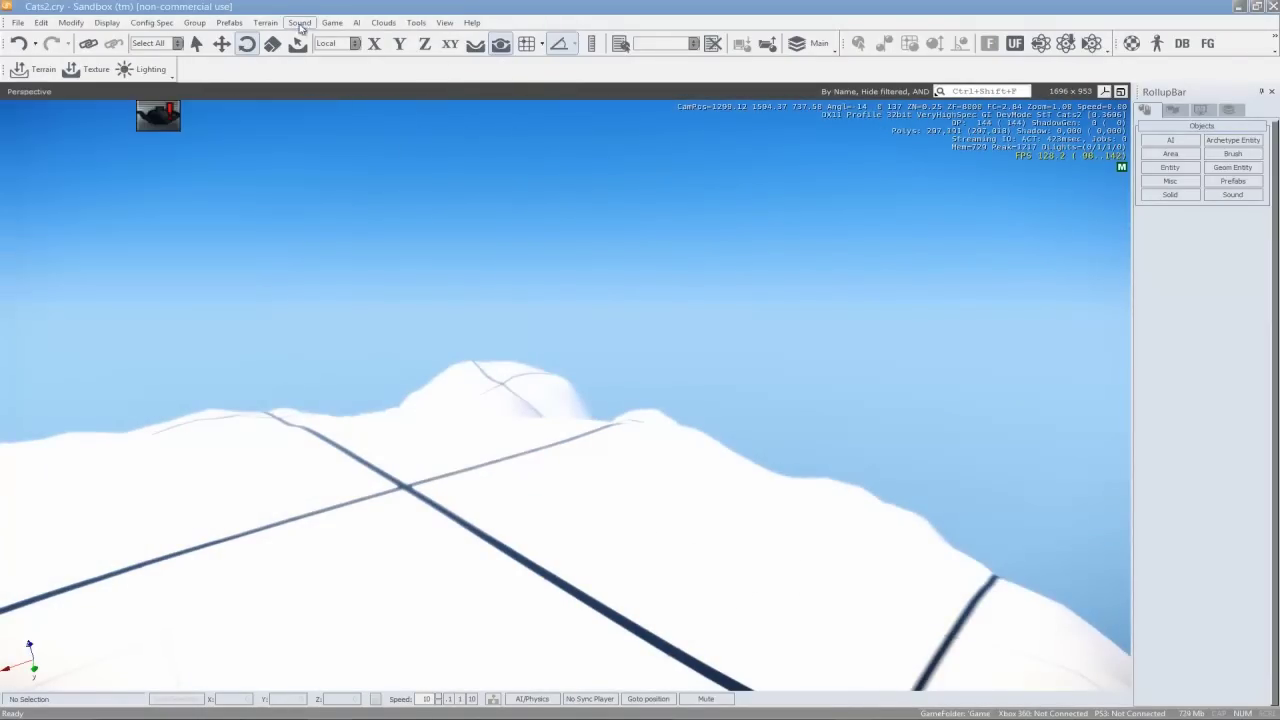
click(268, 22)
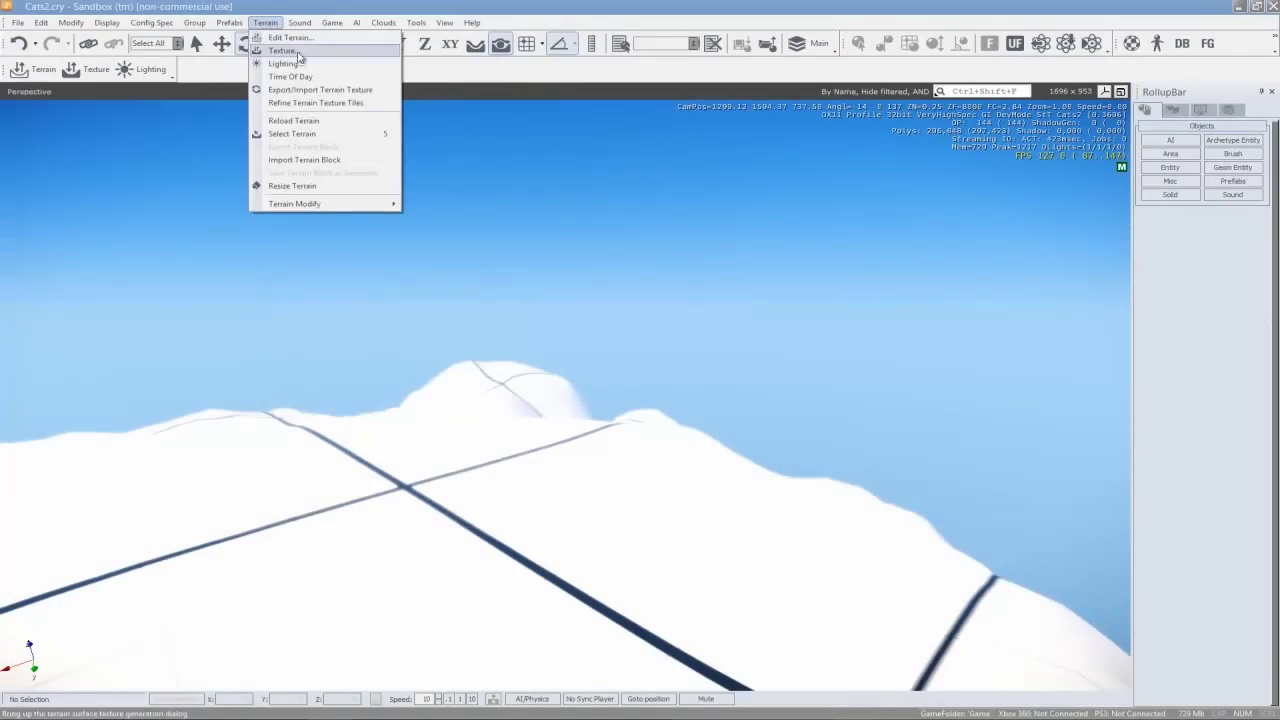
mouse_move(329, 24)
mouse_move(368, 28)
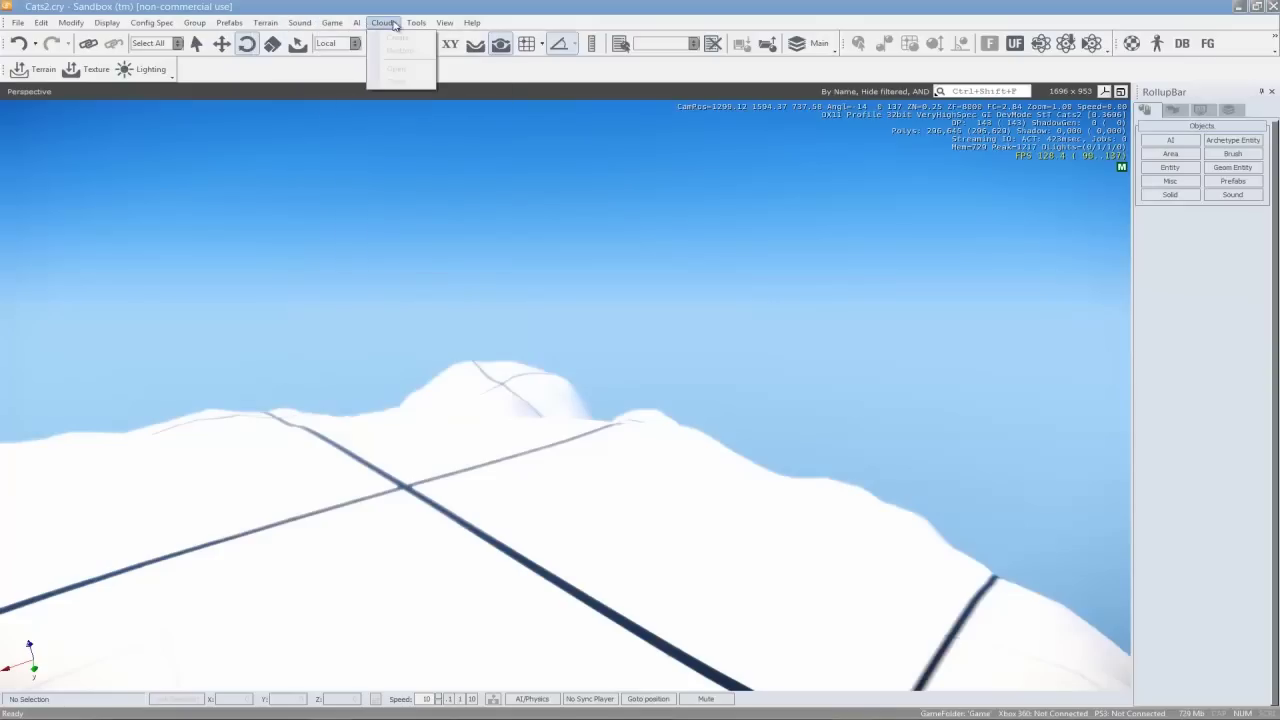
Fly over the landscape at different camera speeds and descend to the flat ground to examine the terrain up close
mouse_move(413, 25)
mouse_move(484, 24)
right_drag(820, 336, 609, 449)
key(w)
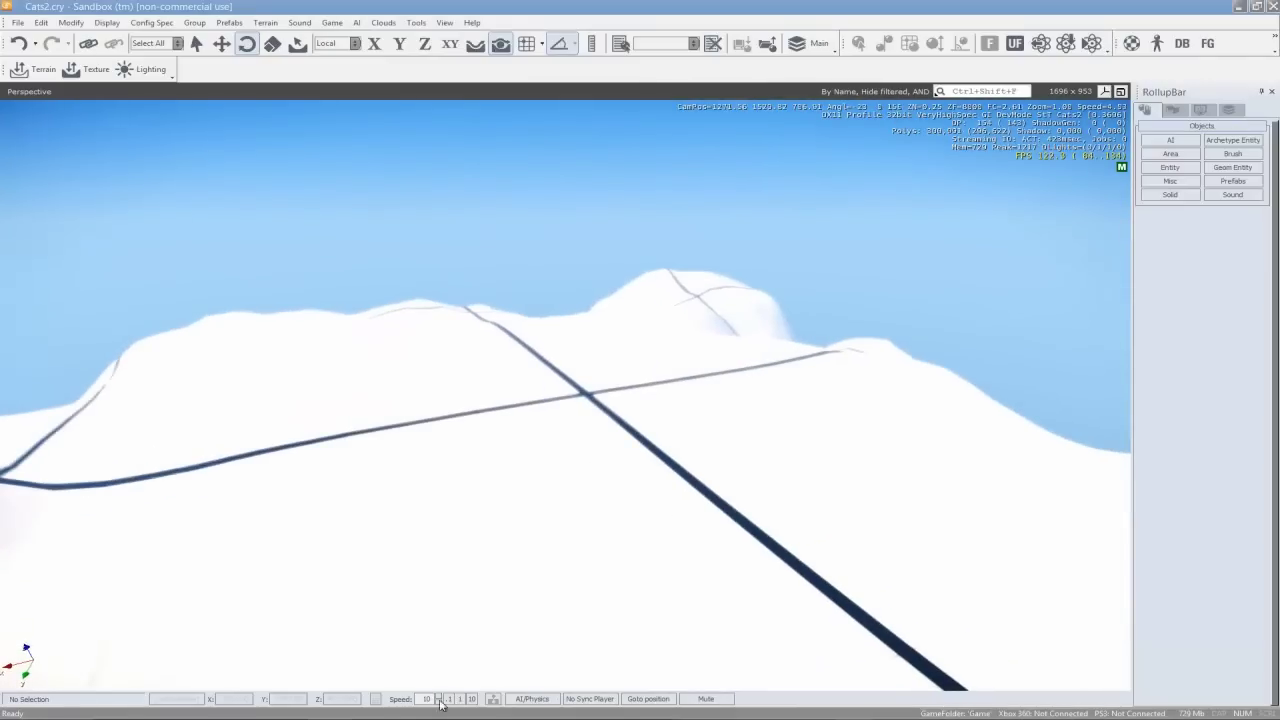
right_drag(518, 372, 517, 371)
key(w)
key(w)
key(a)
click(462, 700)
right_drag(483, 454, 482, 455)
key(w)
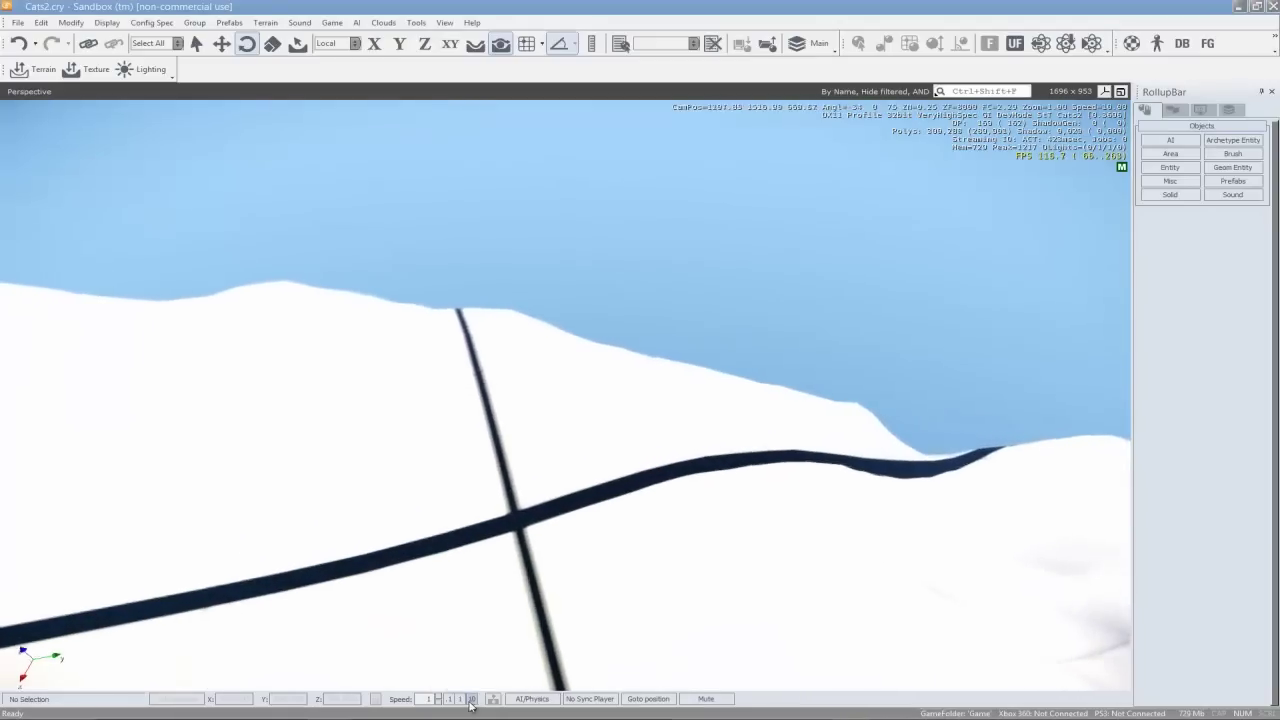
click(472, 700)
key(w)
right_drag(573, 472, 546, 651)
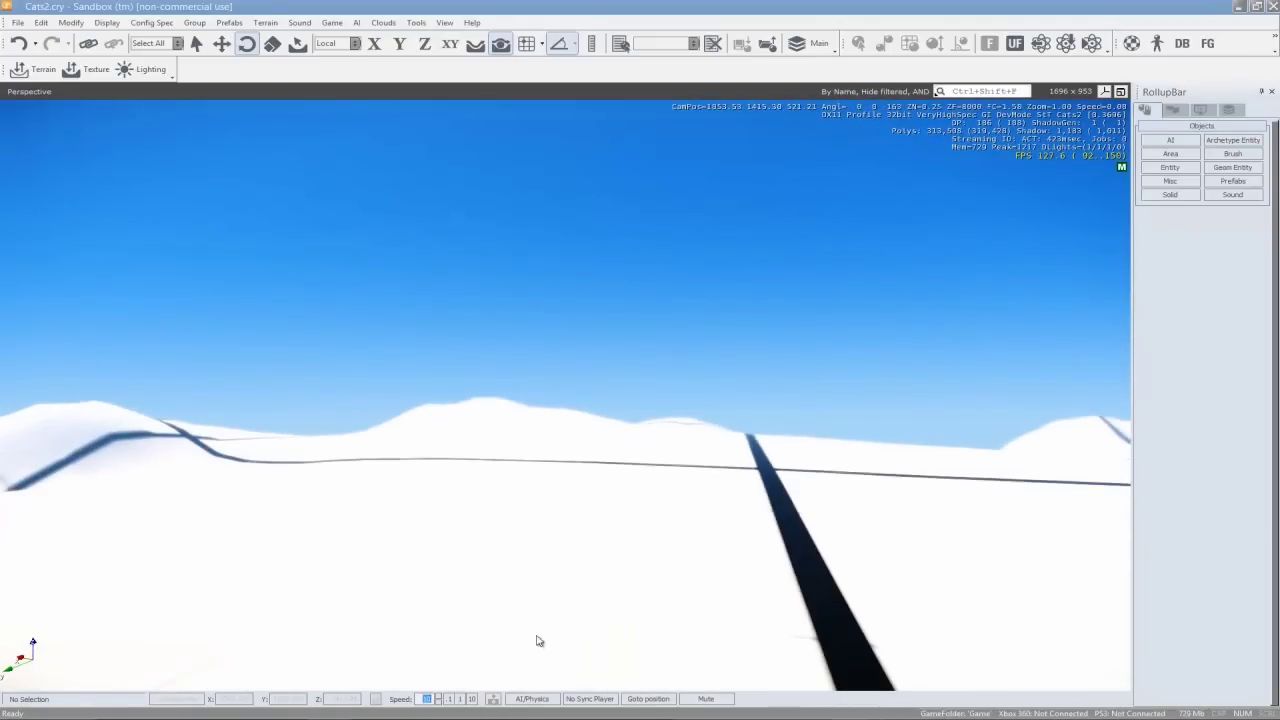
right_drag(660, 513, 677, 466)
key(w)
key(w)
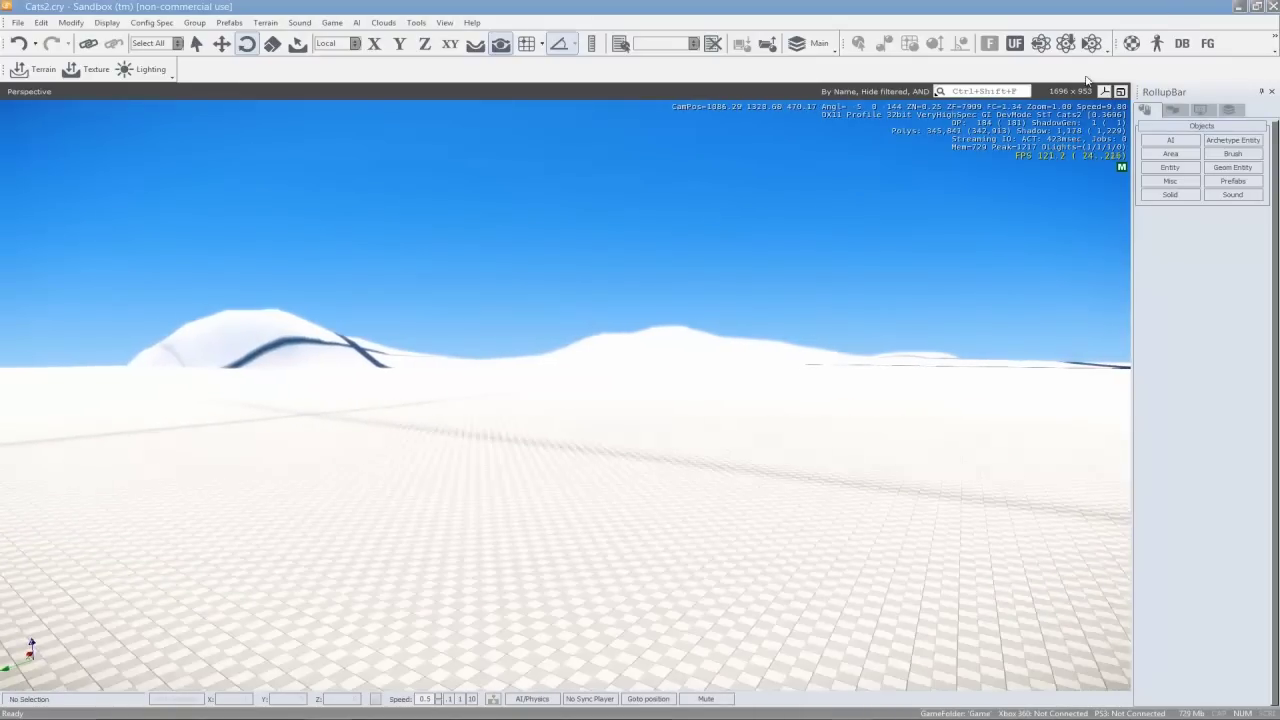
mouse_move(730, 210)
right_down()
mouse_move(777, 214)
mouse_move(732, 212)
right_up()
key(s)
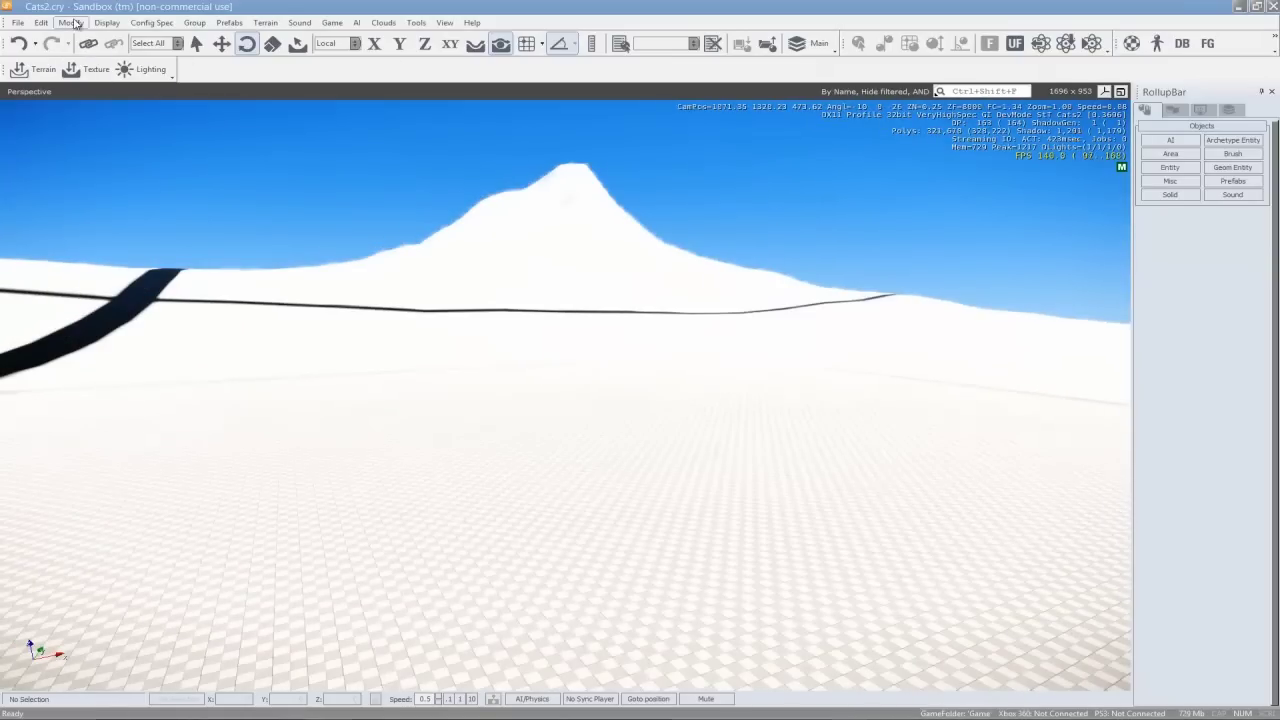
click(72, 22)
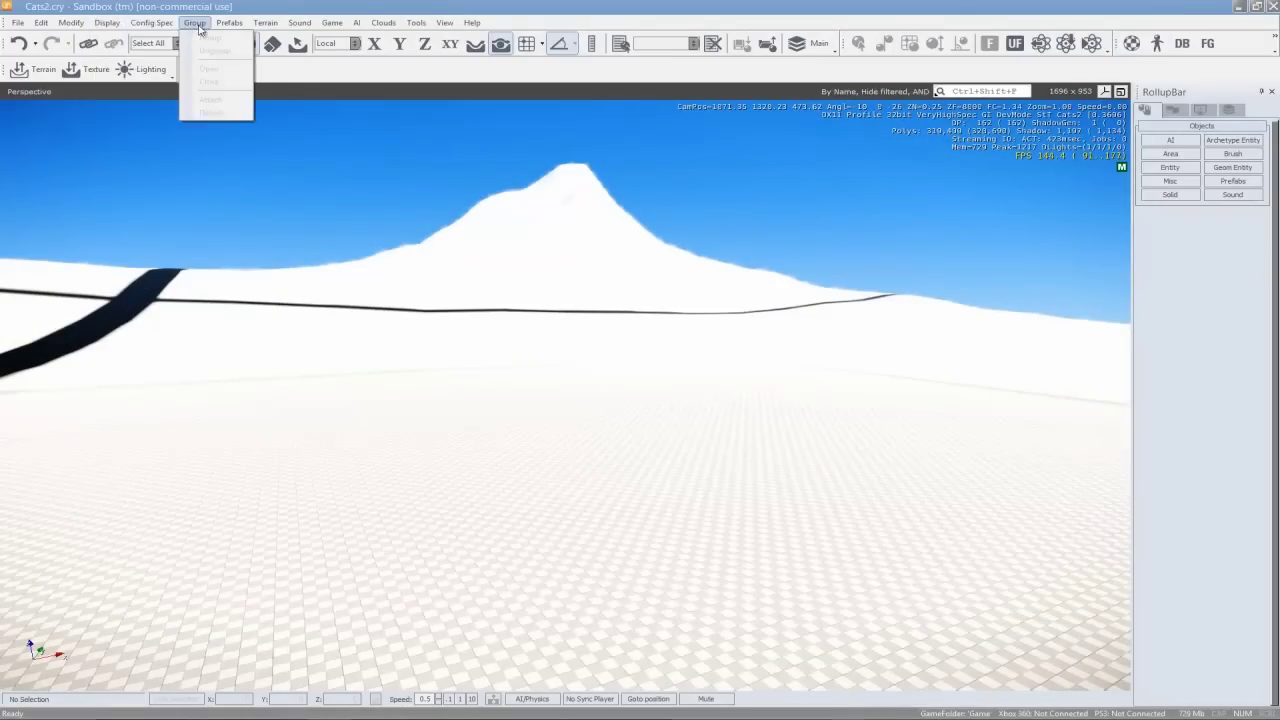
click(686, 420)
right_drag(686, 420, 797, 324)
key(s)
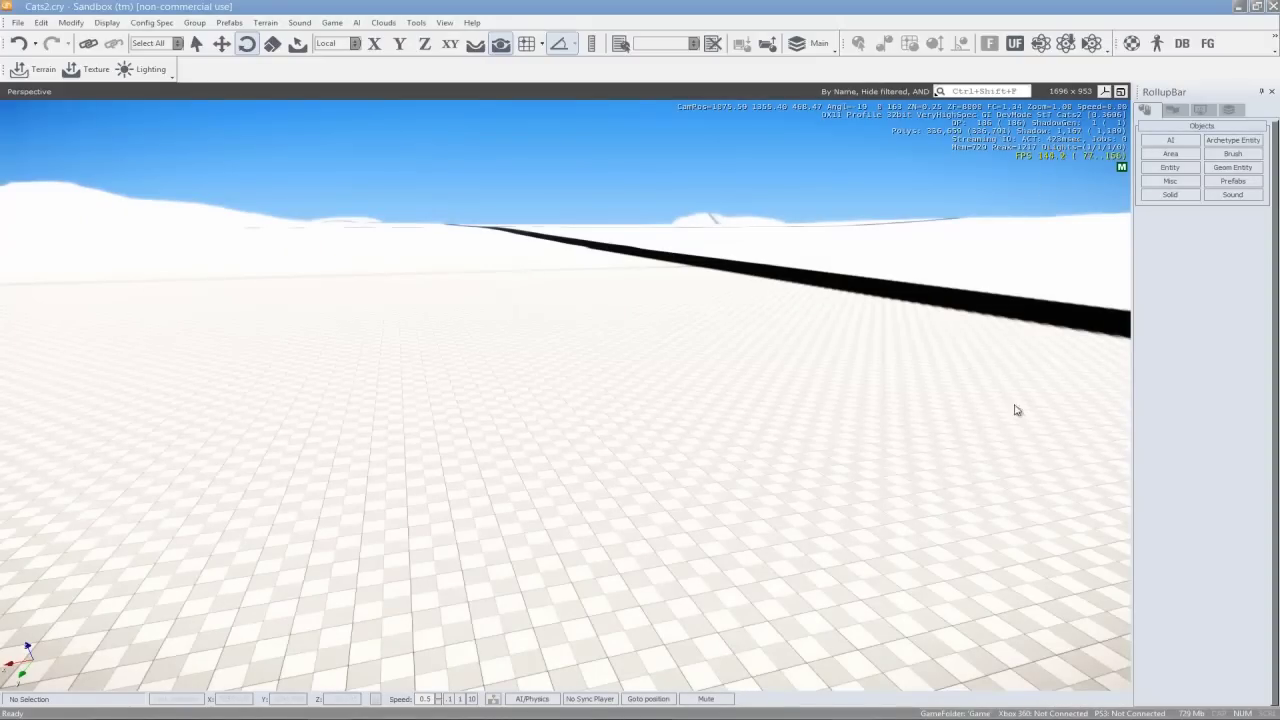
right_drag(953, 485, 1010, 492)
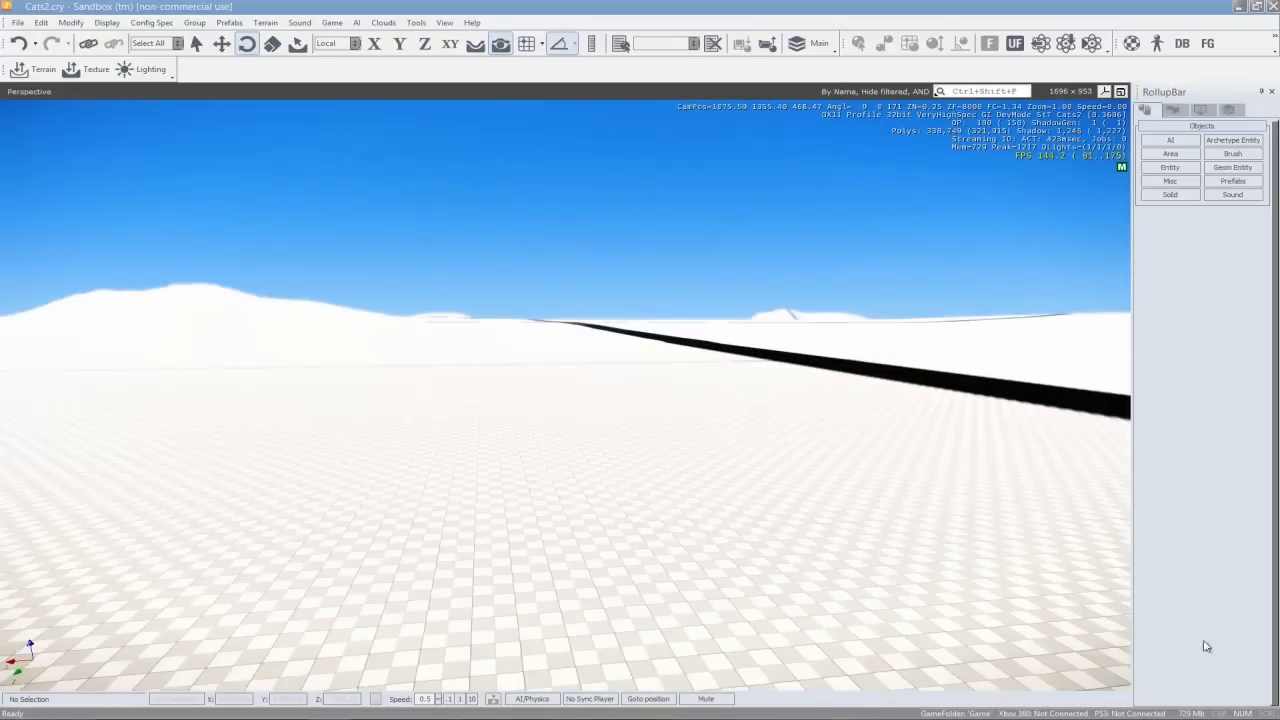